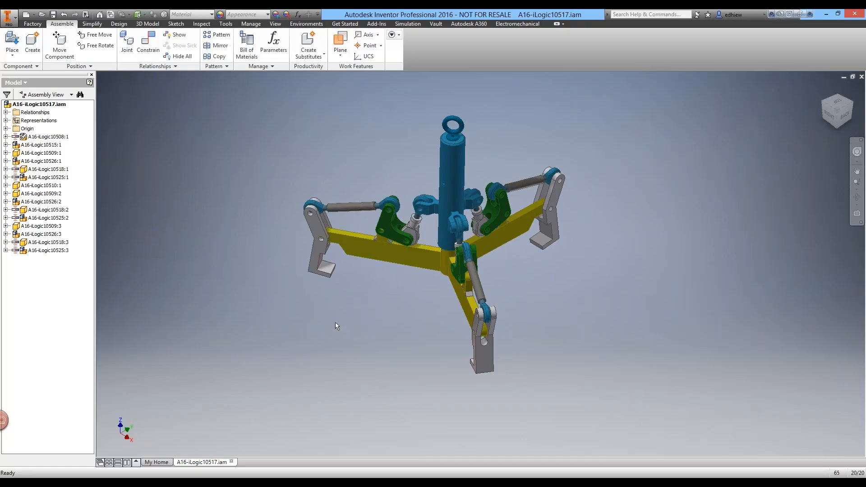
Set the selection filter to Part Priority and open the left yellow arm part for in-place editing.
right_click(194, 208)
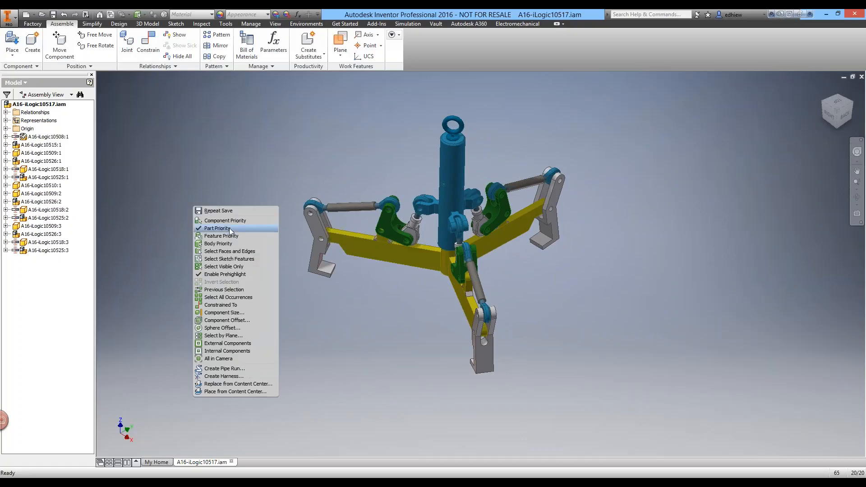
click(230, 228)
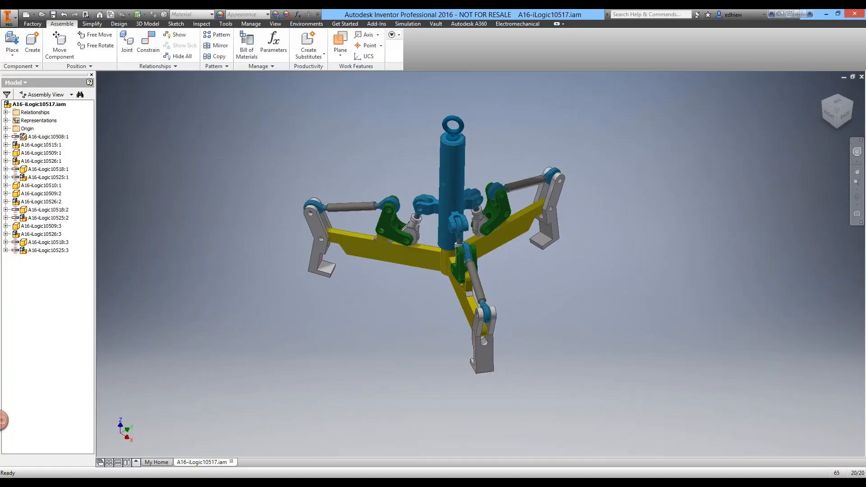
click(381, 266)
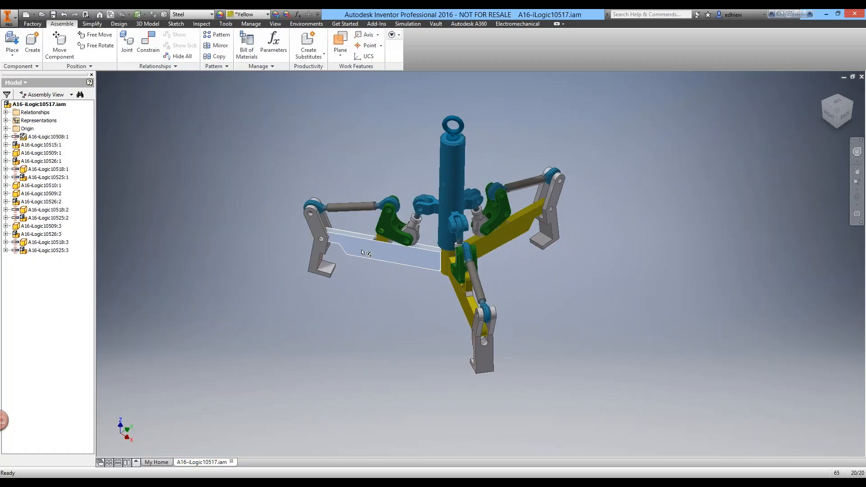
click(351, 206)
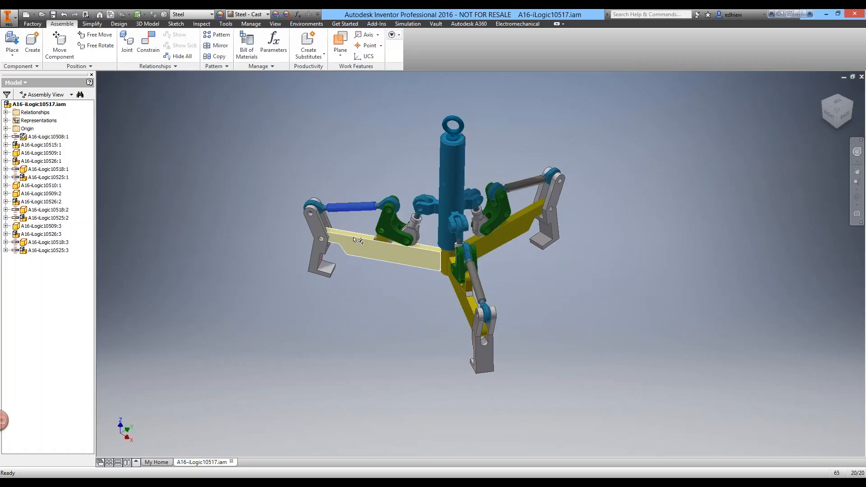
click(372, 255)
click(348, 207)
click(370, 246)
double_click(373, 247)
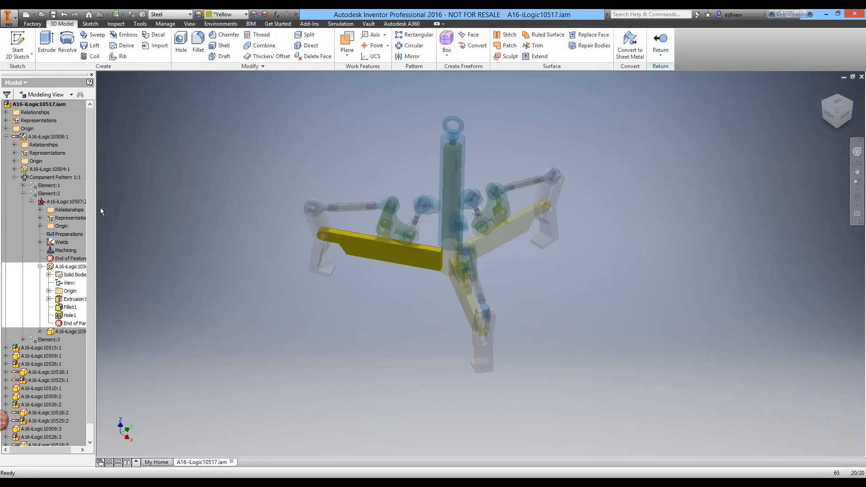
Show the dimensions of the arm's Extrusion1 feature on the model.
drag(97, 204, 143, 203)
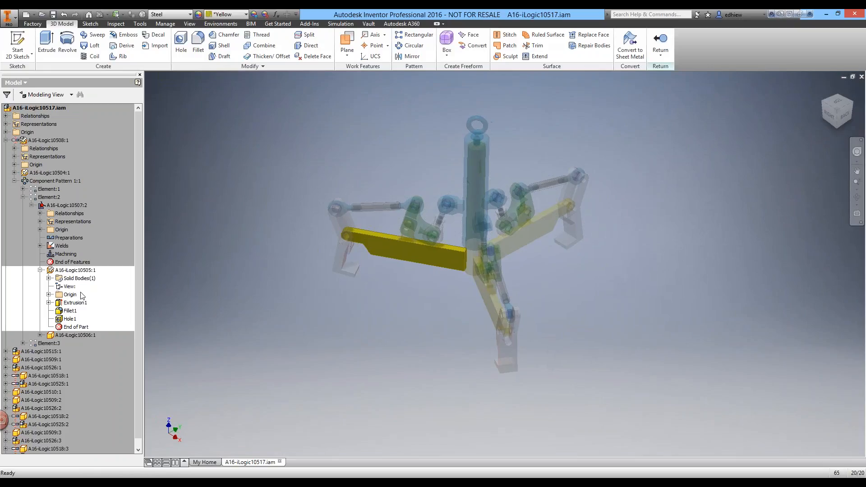
click(49, 302)
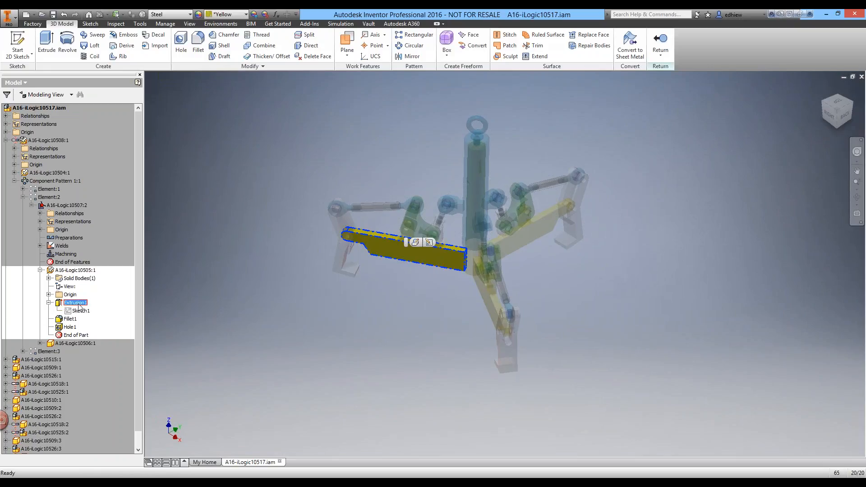
right_click(78, 303)
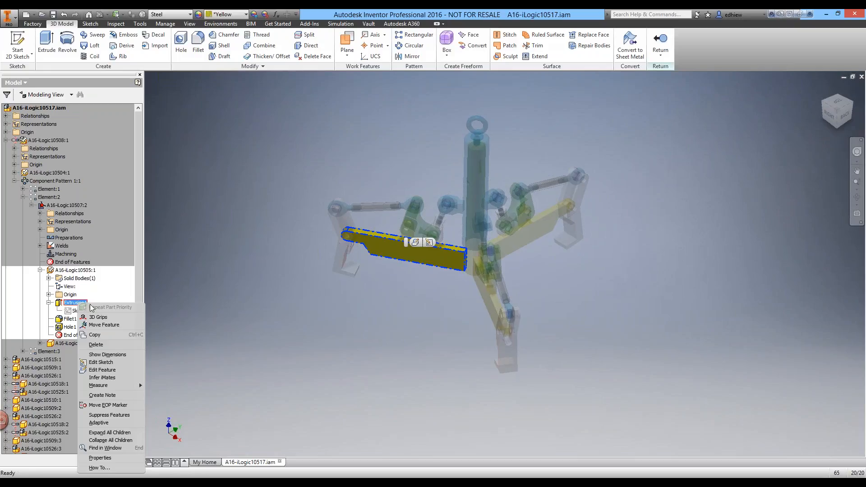
click(104, 355)
scroll(394, 298, up, 5)
middle_drag(420, 280, 373, 341)
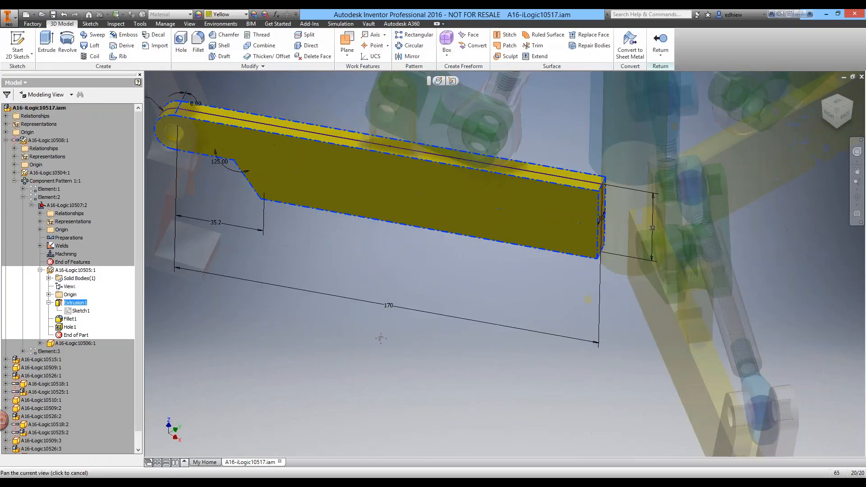
Name the arm's overall 170 mm length dimension ArmLength, keeping 170 mm as its value.
double_click(388, 307)
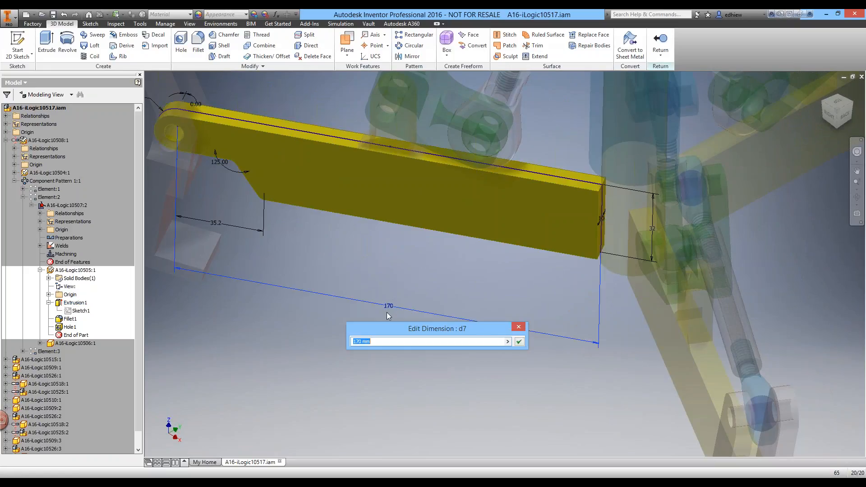
drag(466, 331, 433, 335)
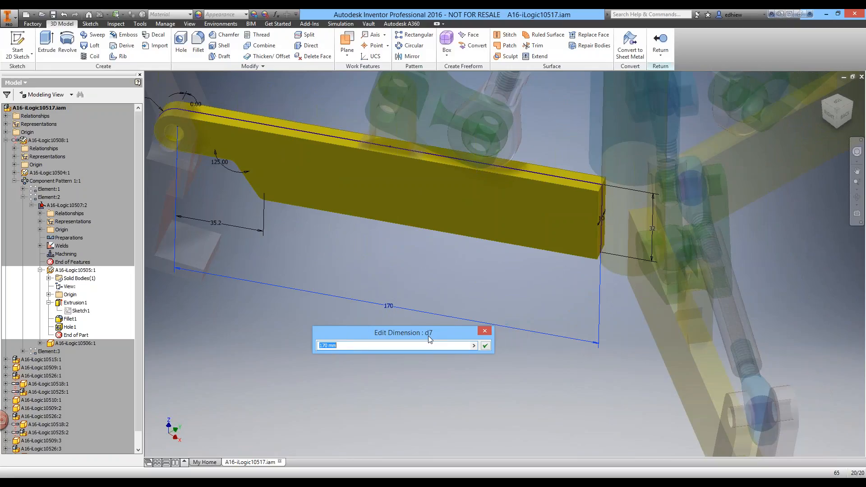
click(322, 346)
text(ArmLength=)
key(Return)
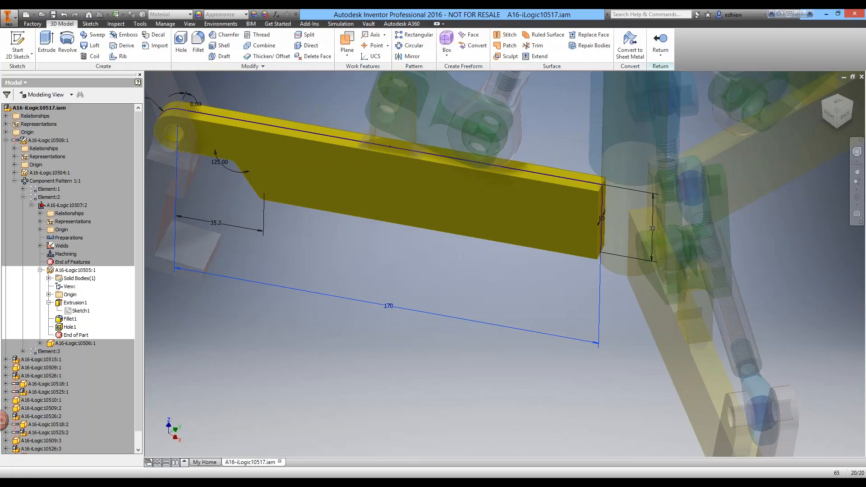
Switch the arm's dimension display to Expression and return to the assembly.
right_click(214, 316)
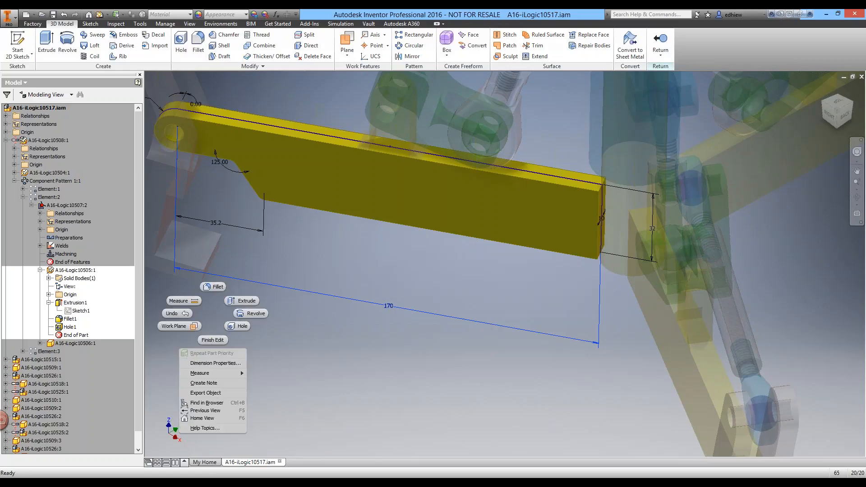
click(209, 313)
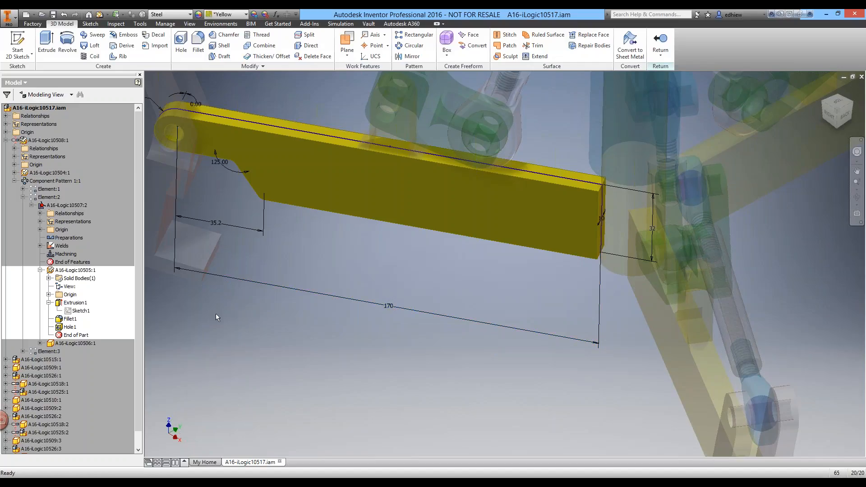
right_click(216, 313)
mouse_move(233, 382)
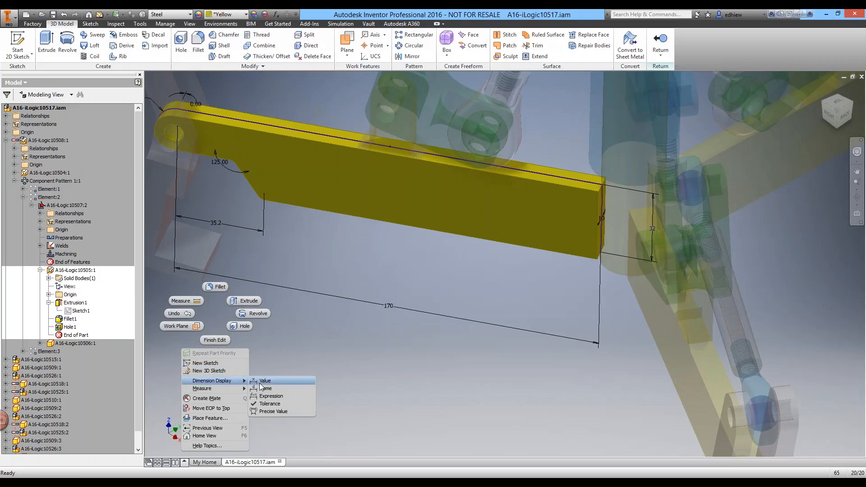
click(272, 397)
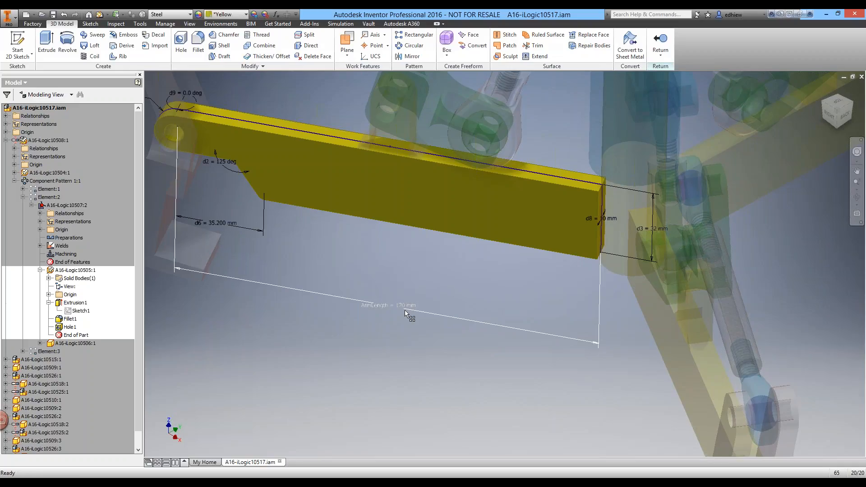
scroll(405, 310, down, 2)
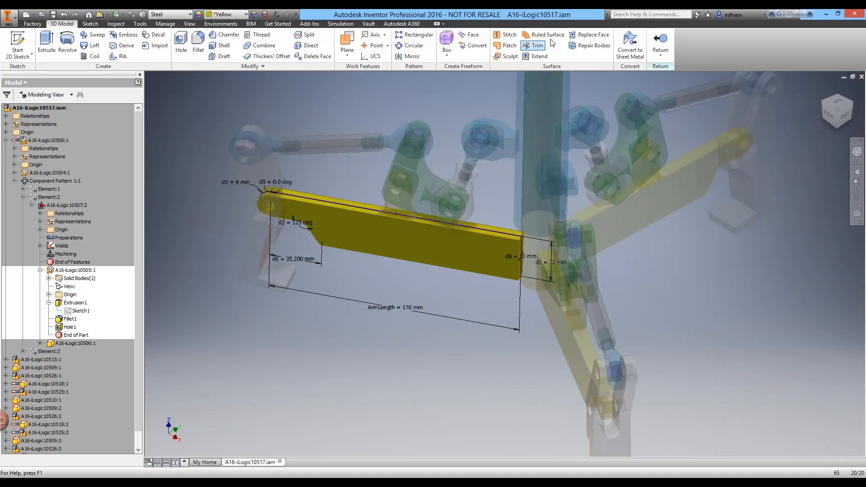
click(666, 42)
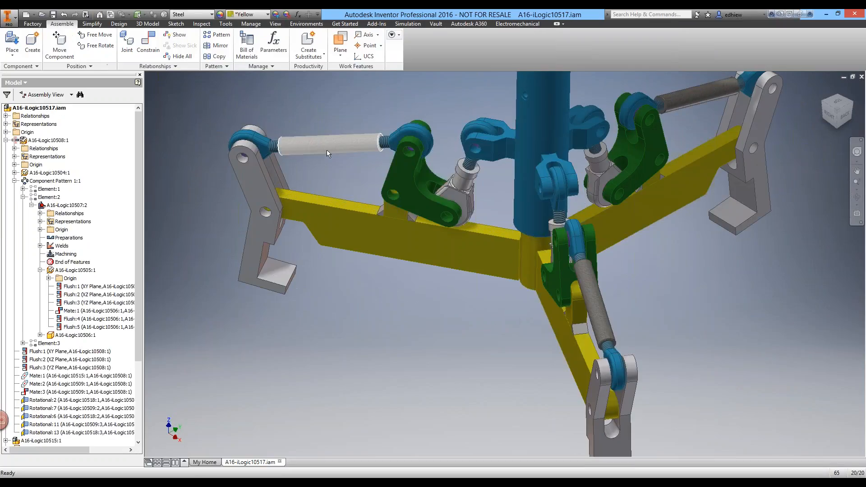
Open the grey connecting pole above the left arm for in-place editing and show its Extrusion1 dimensions.
click(335, 145)
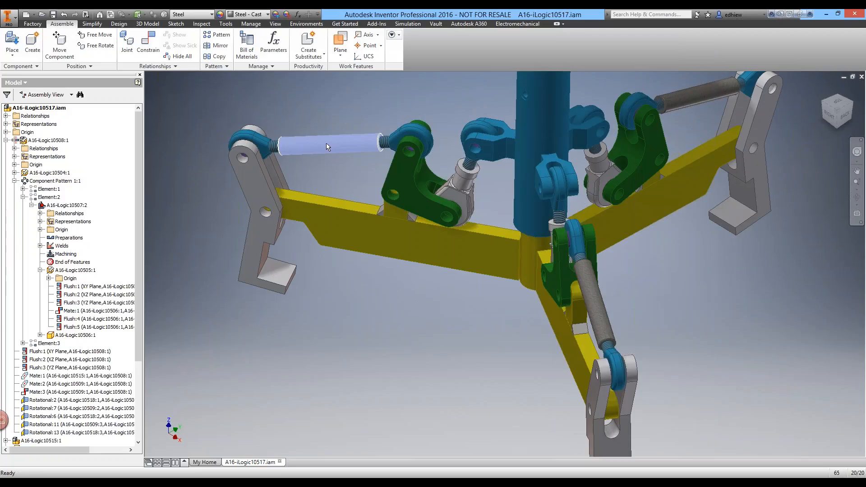
double_click(326, 142)
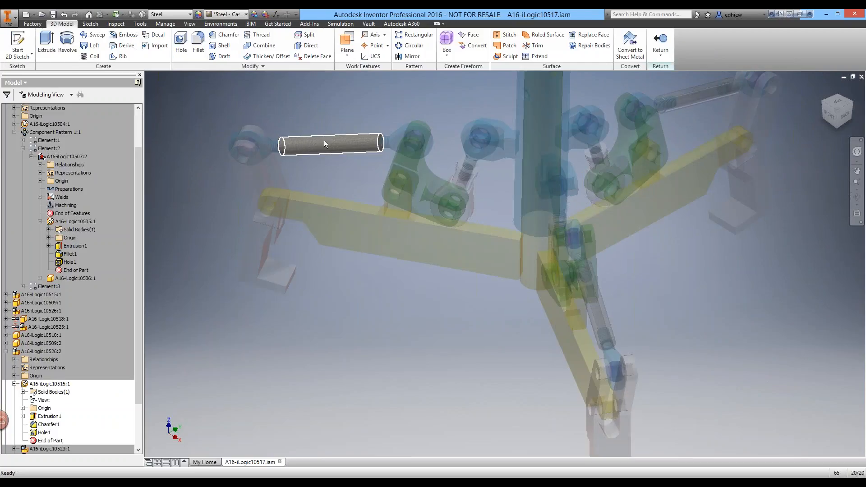
click(48, 416)
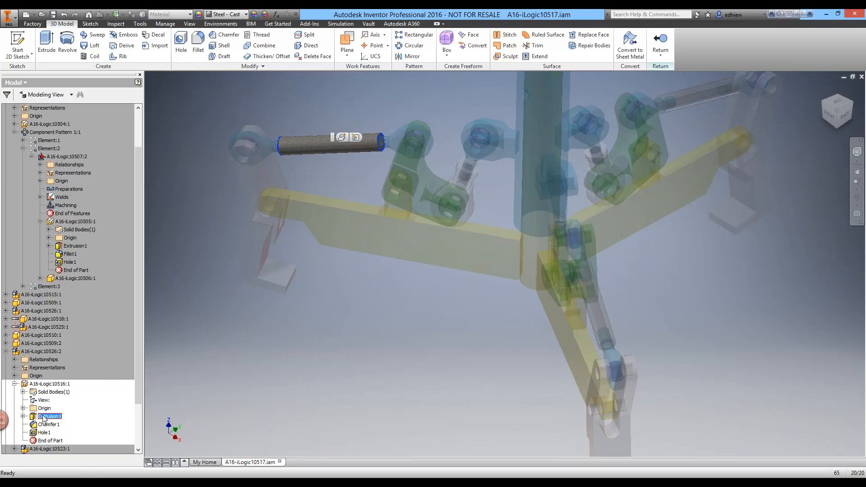
right_click(44, 418)
click(83, 356)
middle_drag(342, 167, 365, 239)
scroll(357, 221, down, 8)
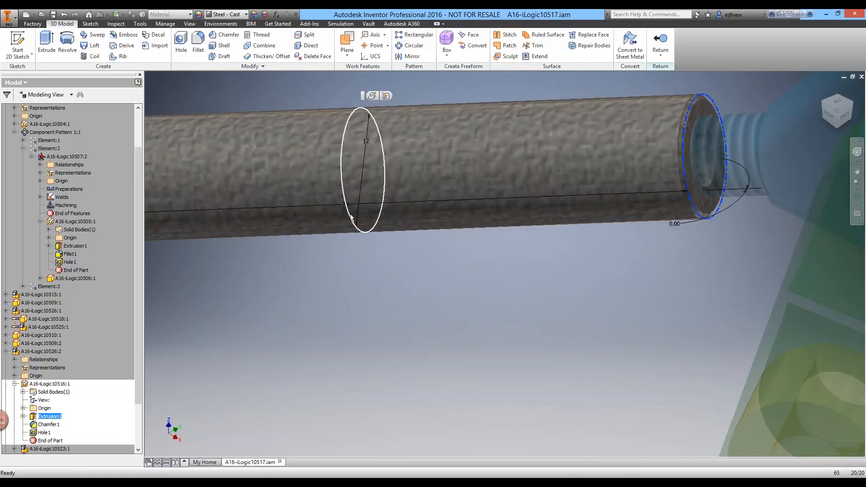
scroll(348, 211, up, 3)
middle_drag(387, 219, 461, 223)
Name the pole's length dimension PoleLength, keeping 70 mm as its value.
double_click(419, 214)
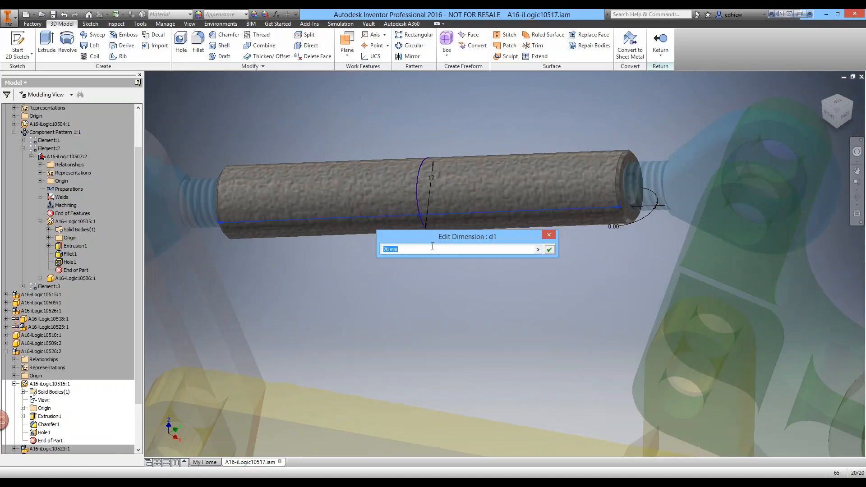
click(393, 249)
text(PoleLength=)
click(394, 250)
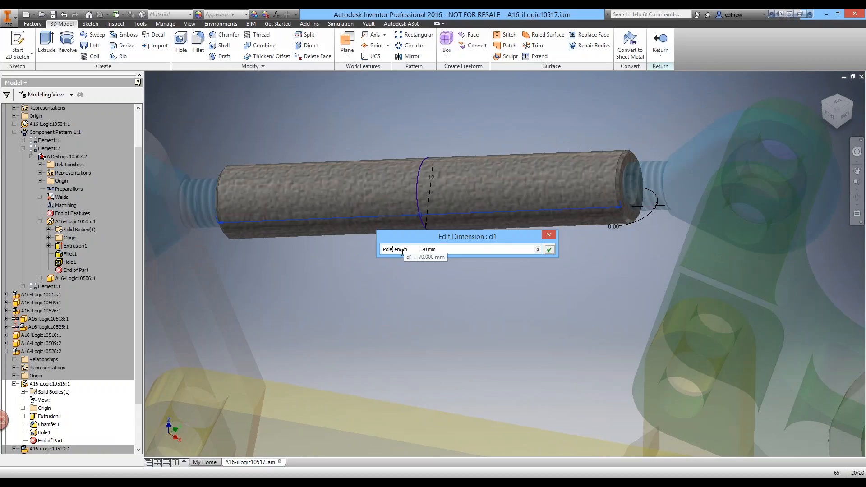
key(BackSpace)
text(_)
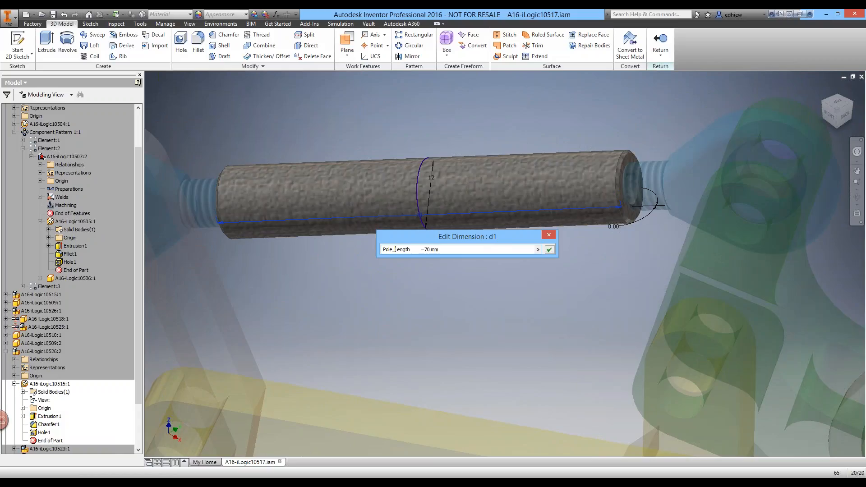
key(BackSpace)
drag(418, 250, 406, 250)
click(408, 249)
click(427, 249)
key(BackSpace)
key(BackSpace)
key(BackSpace)
key(BackSpace)
key(BackSpace)
key(BackSpace)
key(BackSpace)
key(BackSpace)
click(550, 249)
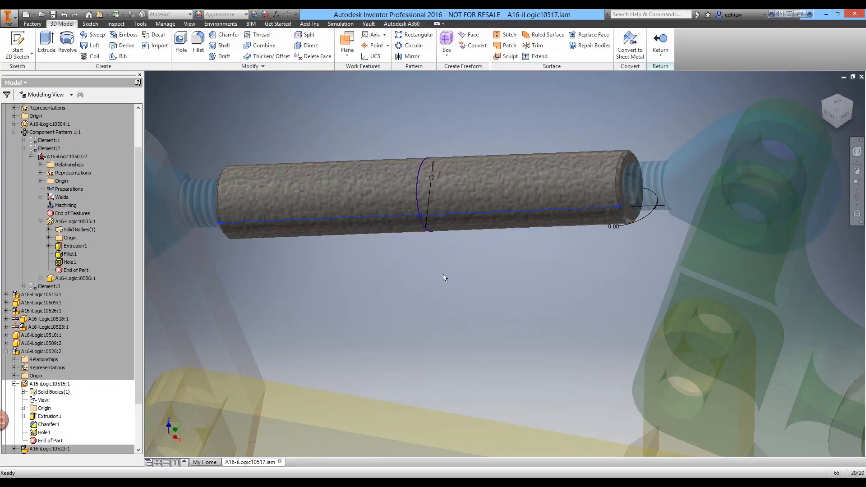
Switch the pole's dimension display to Expression and return to the assembly.
right_click(305, 270)
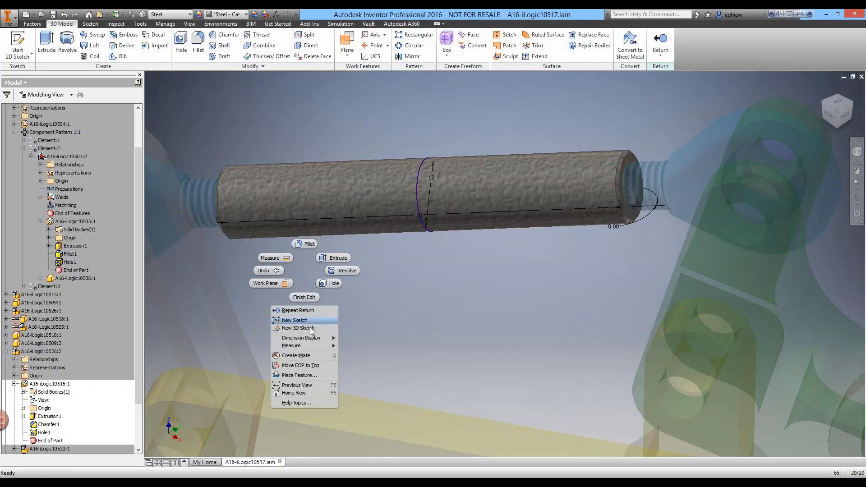
mouse_move(313, 337)
click(356, 354)
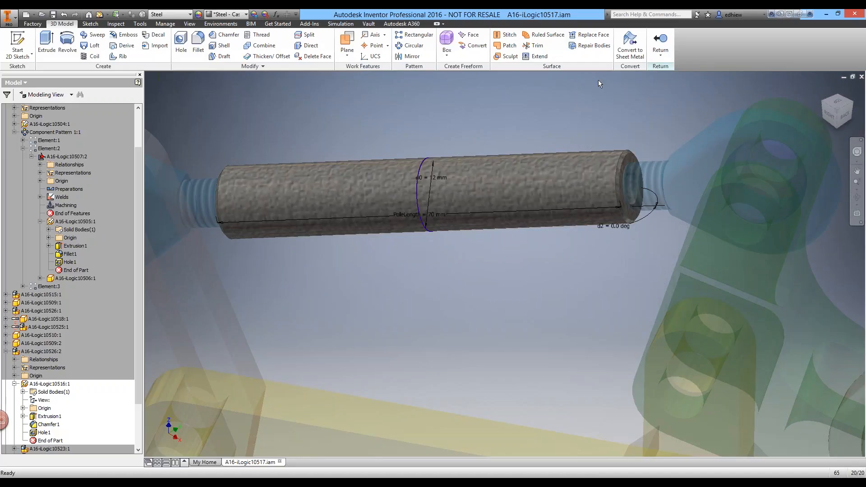
click(668, 41)
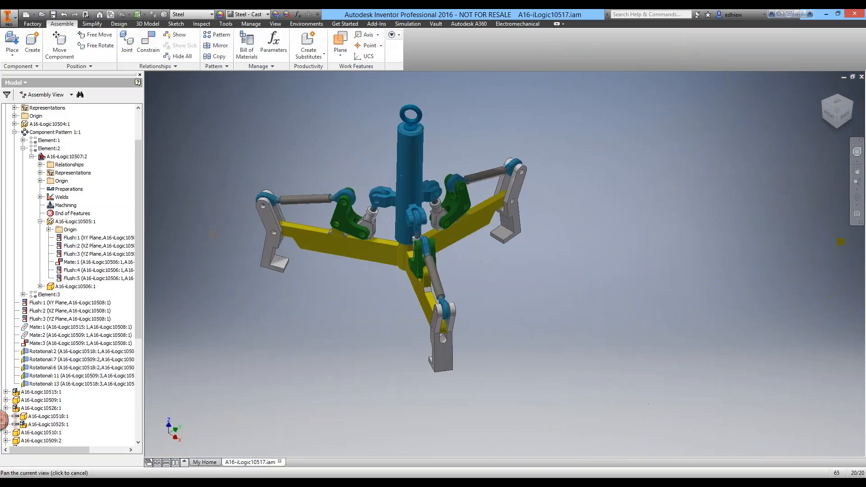
Open the assembly's Parameters dialog and arrange it clear of the claw model.
middle_drag(320, 161, 364, 164)
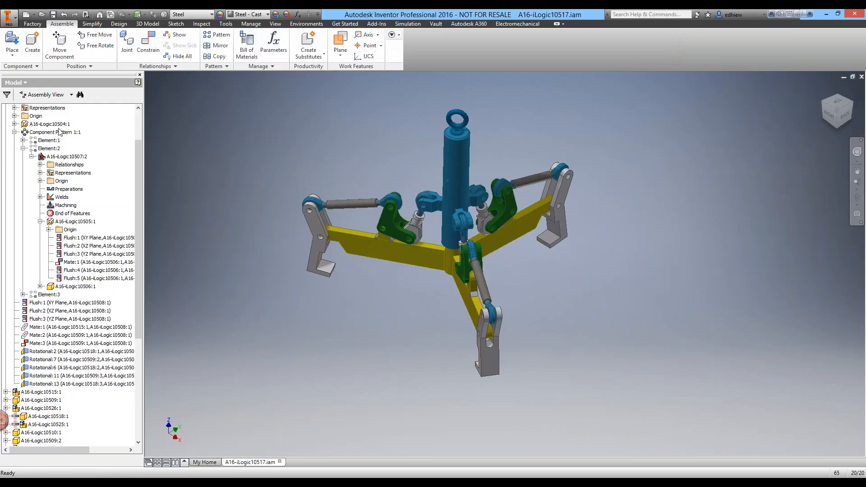
scroll(135, 155, up, 2)
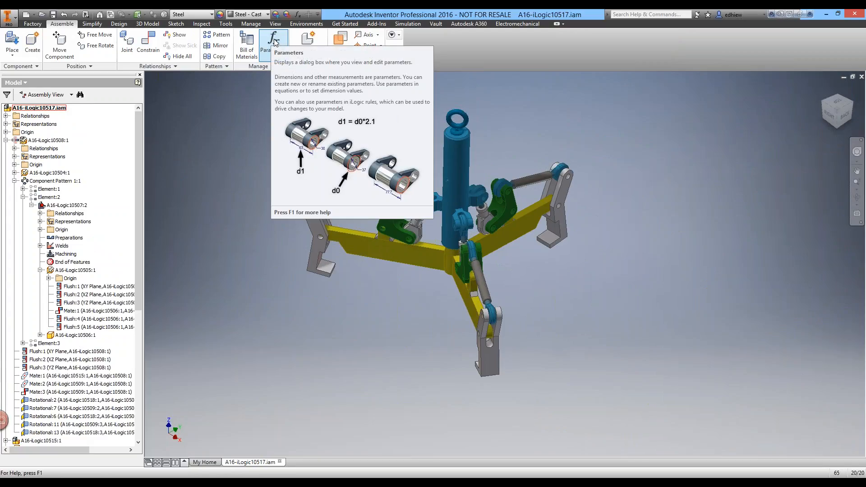
click(252, 24)
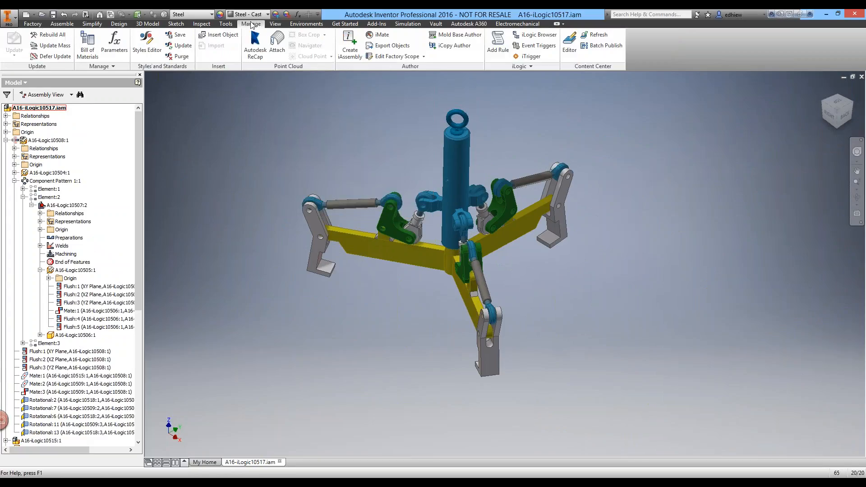
click(302, 18)
drag(329, 158, 323, 98)
middle_drag(401, 447, 636, 357)
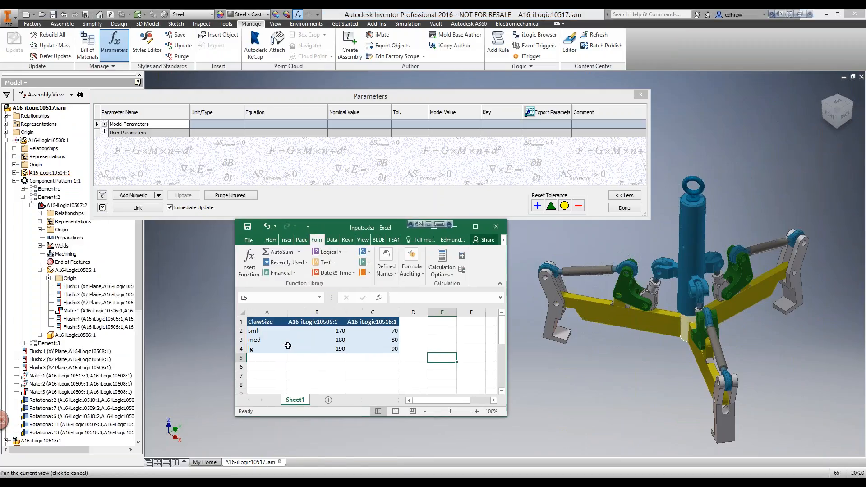
Review the sml, med and lg rows and both component columns in the Inputs.xlsx table, and move the workbook out of view.
click(268, 333)
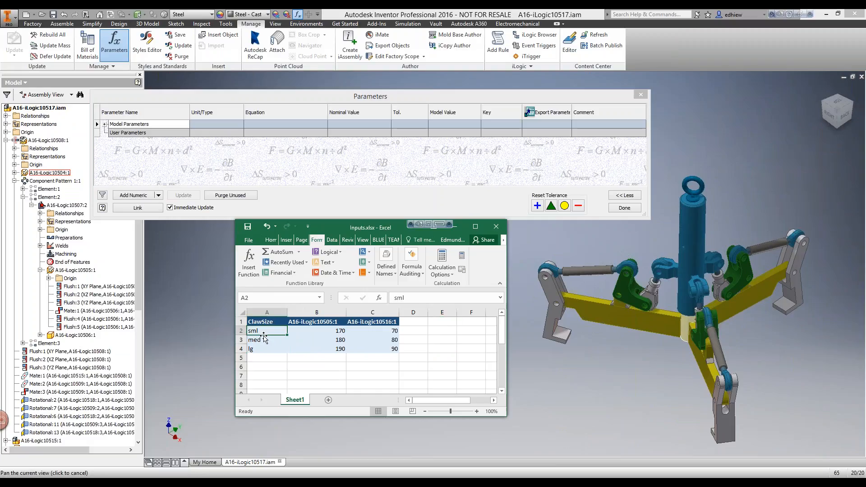
click(266, 341)
click(263, 331)
click(264, 340)
click(262, 348)
click(318, 330)
click(318, 340)
click(318, 348)
click(369, 331)
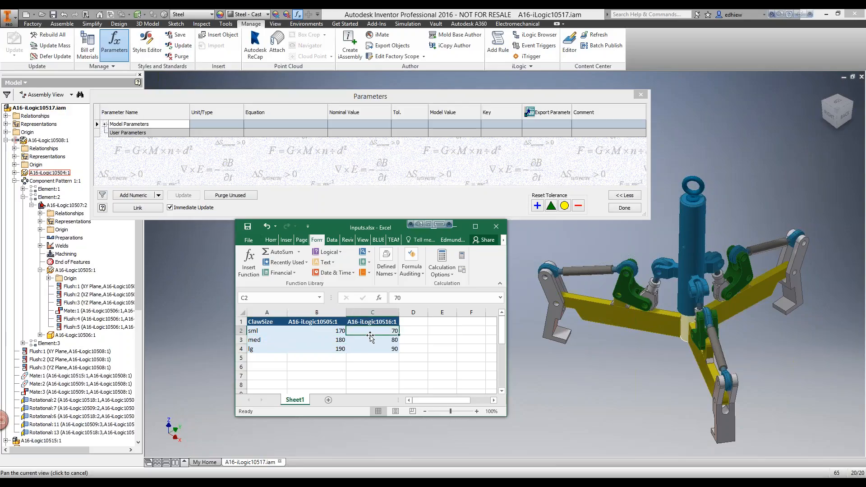
click(367, 339)
click(366, 348)
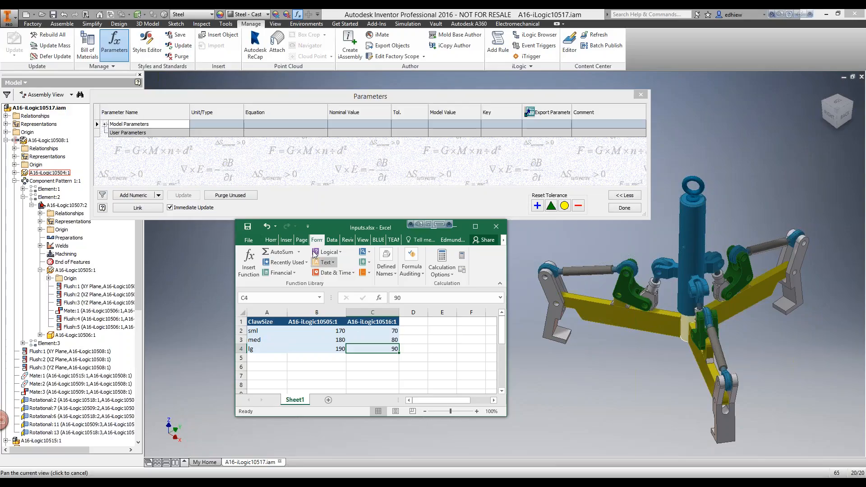
drag(332, 225, 248, 235)
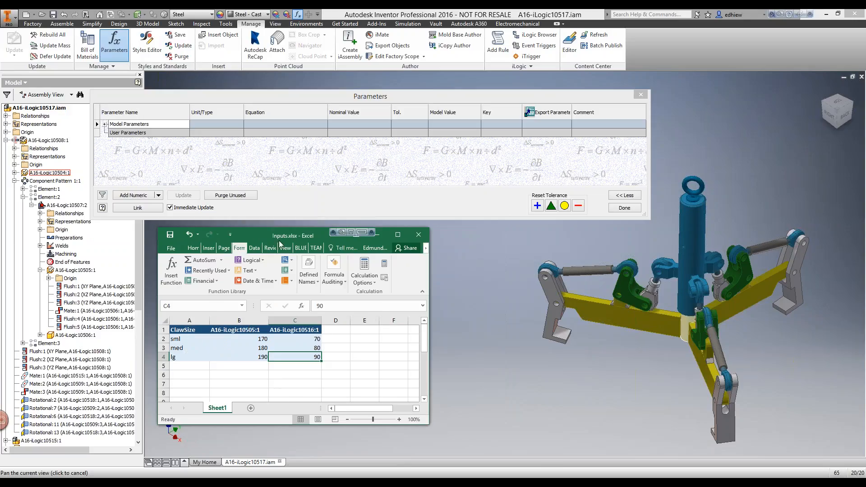
drag(297, 240, 0, 200)
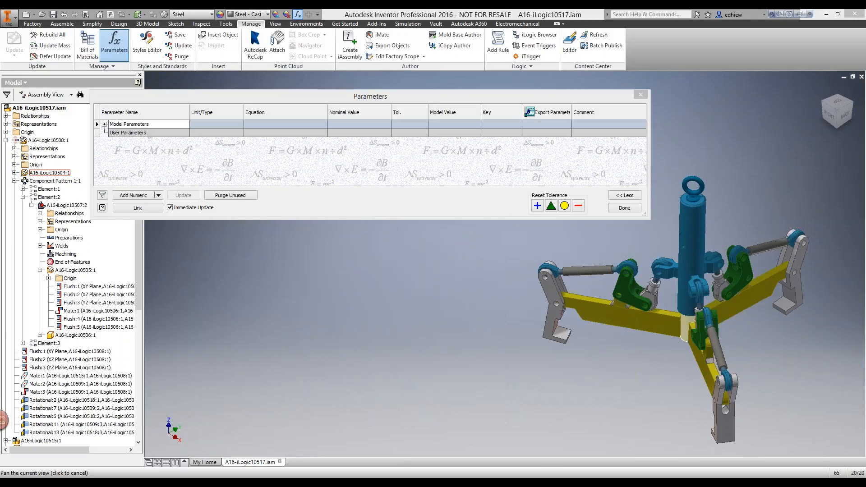
Add a text user parameter named ClawSize to the assembly.
click(158, 195)
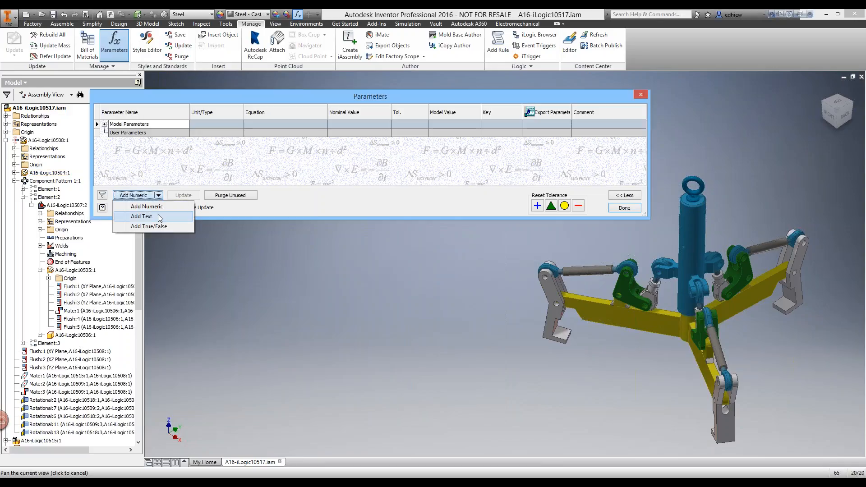
click(141, 216)
drag(223, 100, 314, 113)
text(ClawSize)
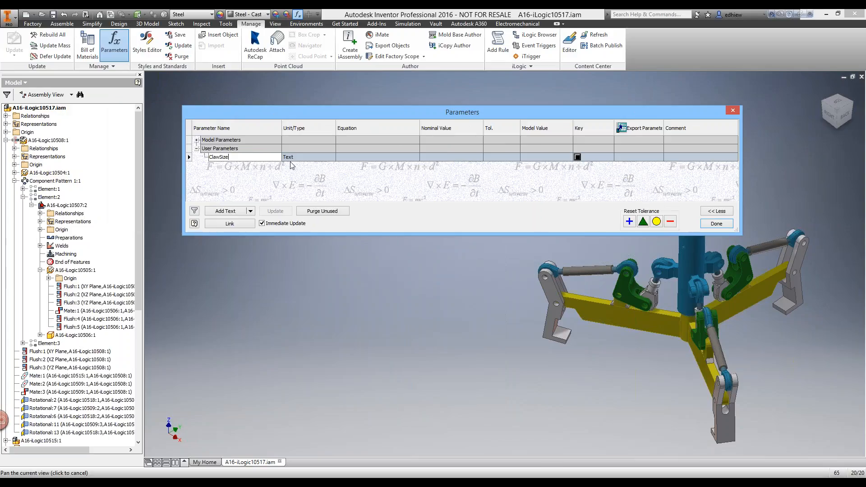
key(Return)
Make ClawSize a multi-value parameter with the options sml, med and lg, without allowing custom values.
right_click(266, 161)
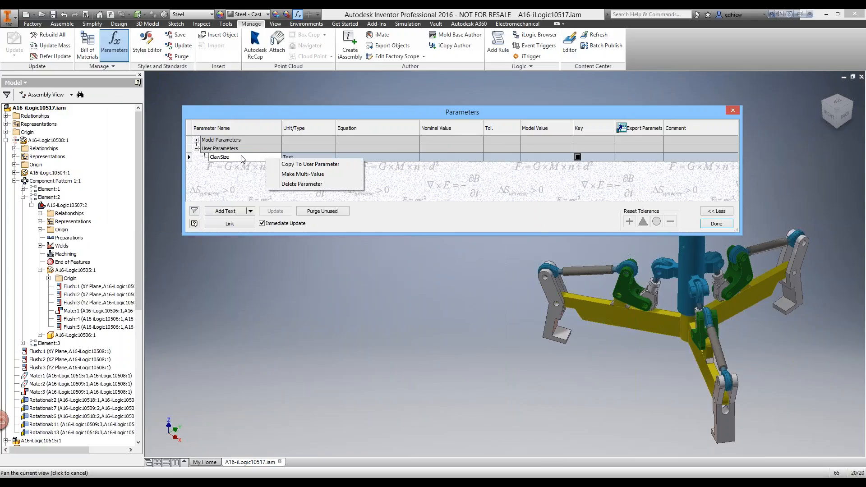
click(317, 178)
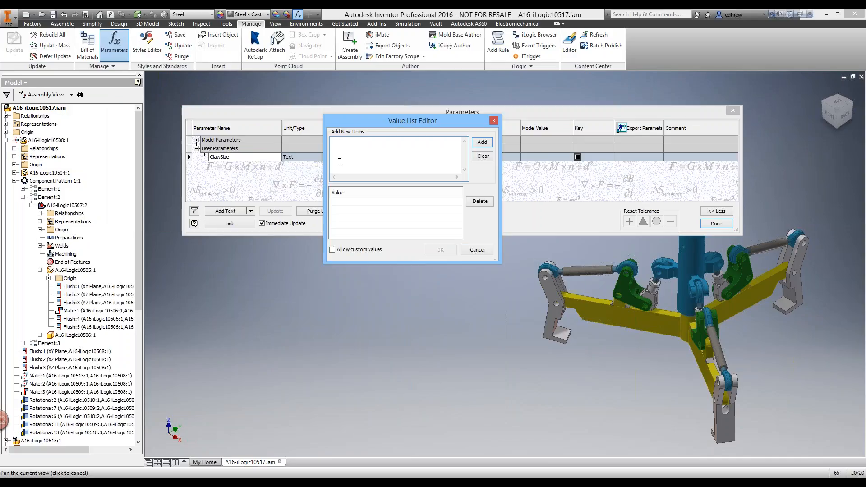
drag(354, 126, 362, 175)
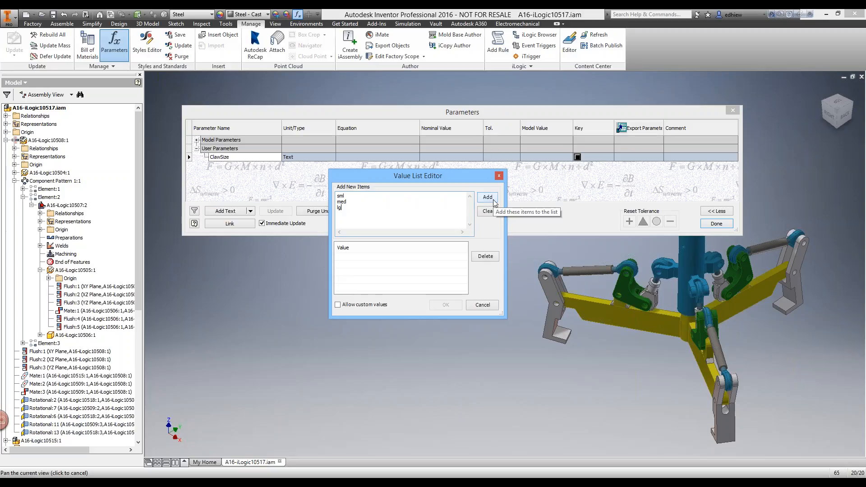
click(488, 198)
drag(443, 181, 481, 179)
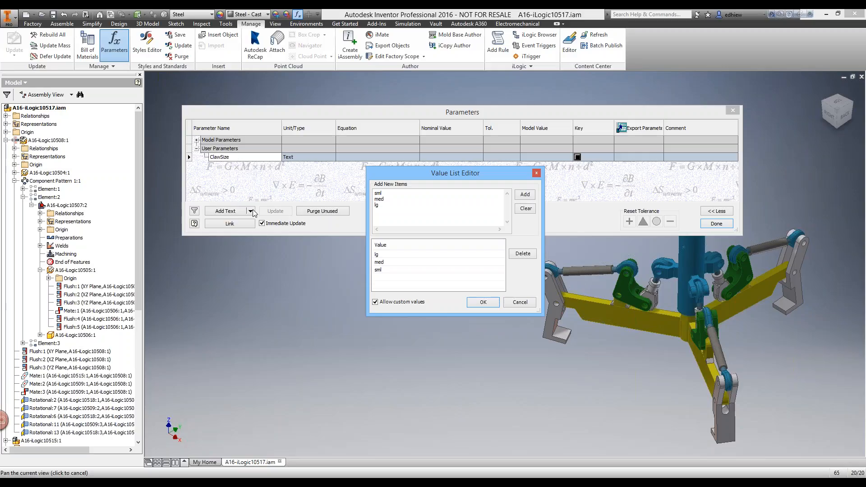
drag(391, 173, 383, 183)
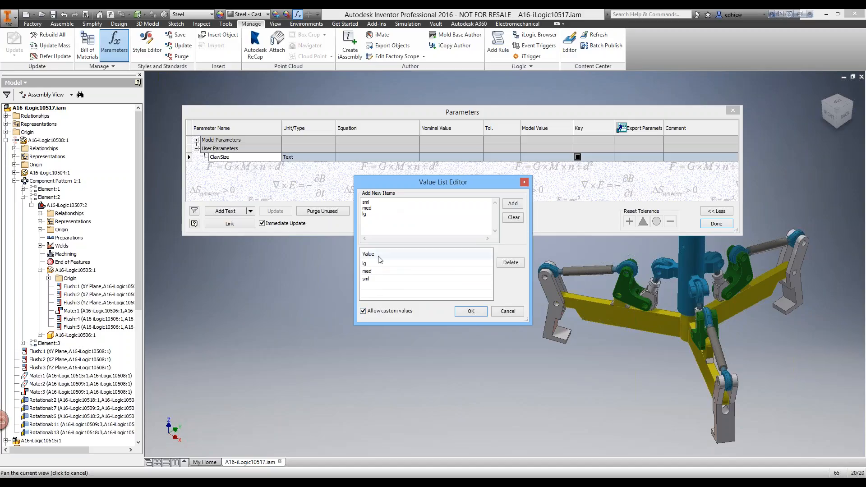
click(363, 311)
click(471, 311)
Test the lg, med and sml options of ClawSize and leave the parameter set to sml.
click(414, 158)
click(389, 172)
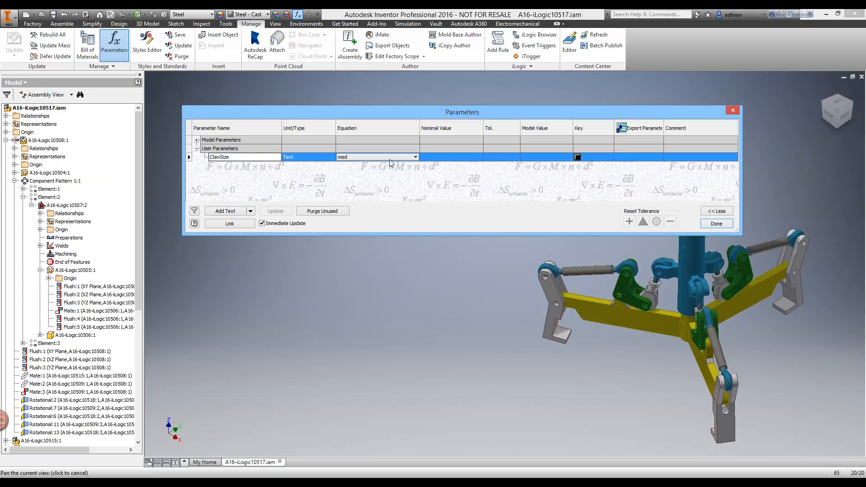
click(389, 156)
click(378, 177)
click(380, 158)
click(379, 165)
click(377, 156)
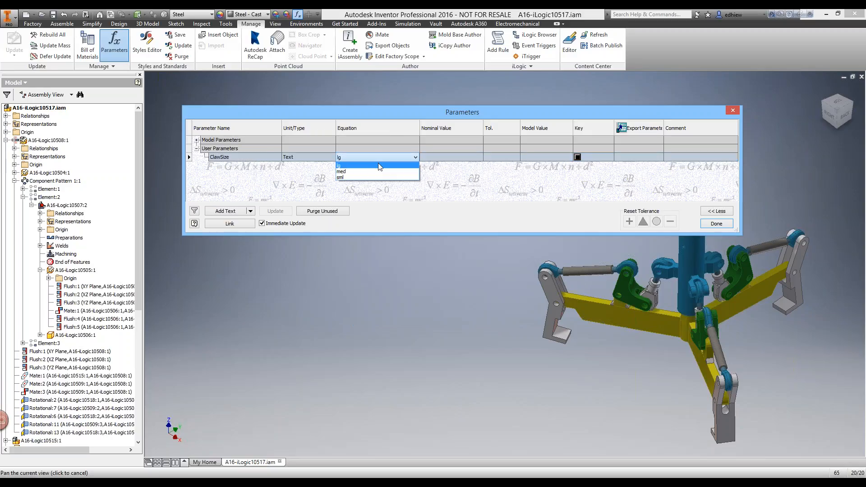
click(372, 171)
click(392, 158)
click(379, 177)
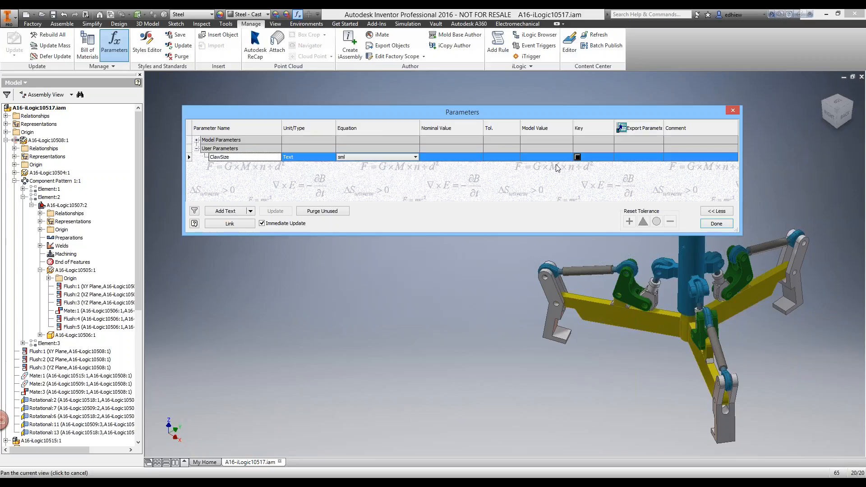
Try to give ClawSize the comment "This is the iLogic driving parameter" and widen the Parameters dialog.
click(676, 157)
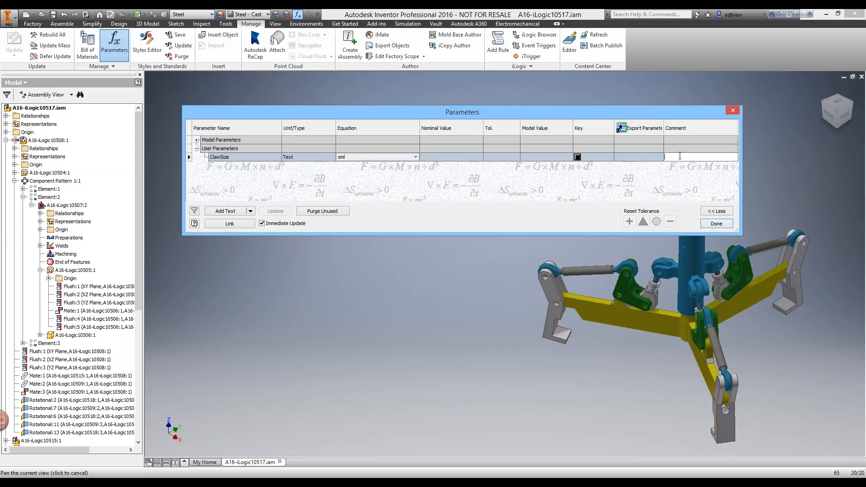
text(This is the iLogic driving parameter)
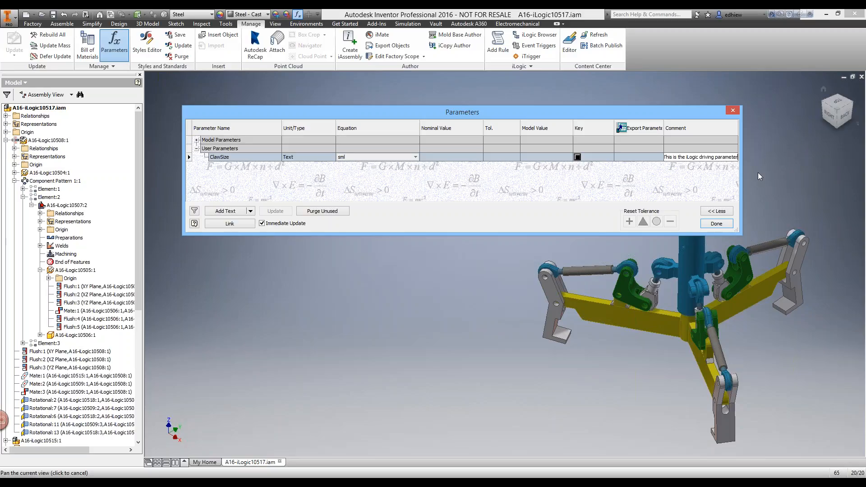
drag(741, 163, 770, 163)
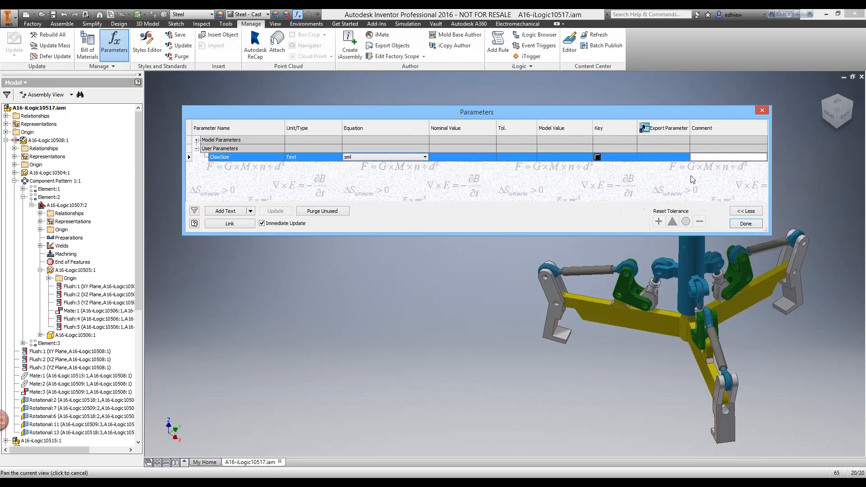
Enter a comment for ClawSize describing it as the iLogic driving parameter, and close the Parameters dialog.
click(726, 150)
click(727, 158)
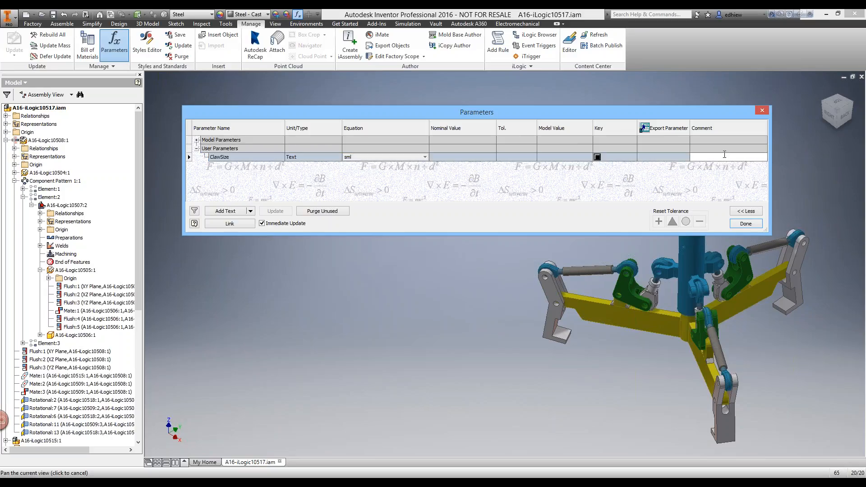
text(THis is th)
key(BackSpace)
key(BackSpace)
key(BackSpace)
key(BackSpace)
key(BackSpace)
key(BackSpace)
key(BackSpace)
key(BackSpace)
key(BackSpace)
text(his is the iLogic)
click(727, 157)
text(driving)
click(746, 223)
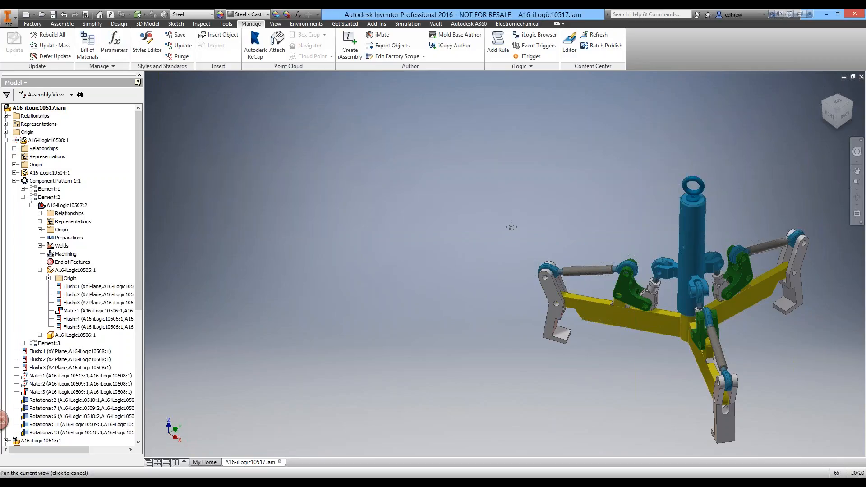
Examine where arm part A16-iLogic10505:1 sits within the component pattern of A16-iLogic10508:1, and collapse that subassembly.
drag(543, 235, 381, 198)
mouse_move(381, 198)
middle_down()
mouse_move(364, 189)
mouse_move(378, 187)
middle_up()
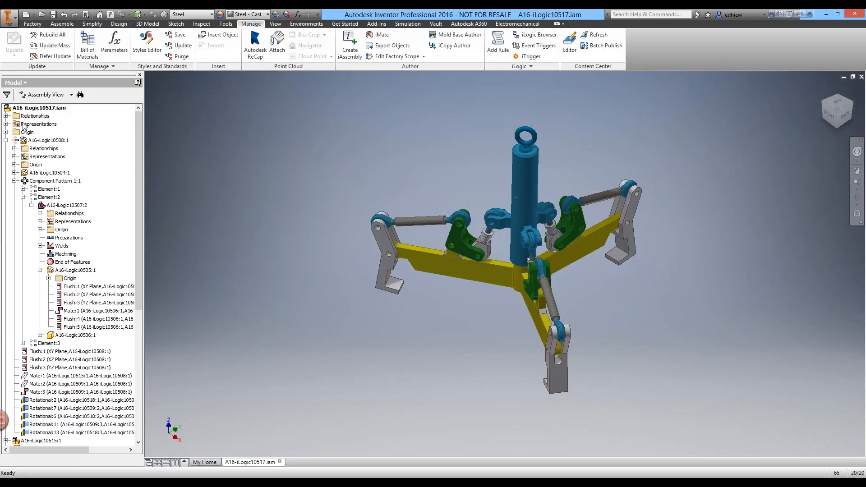
click(15, 181)
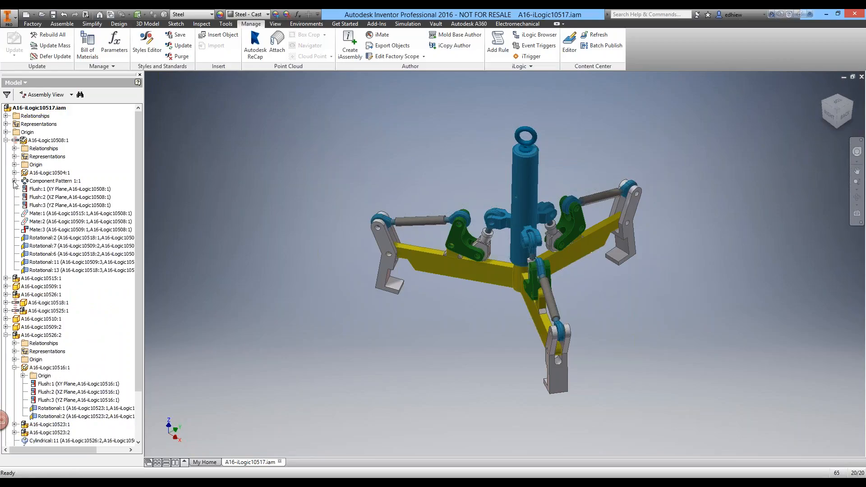
click(14, 181)
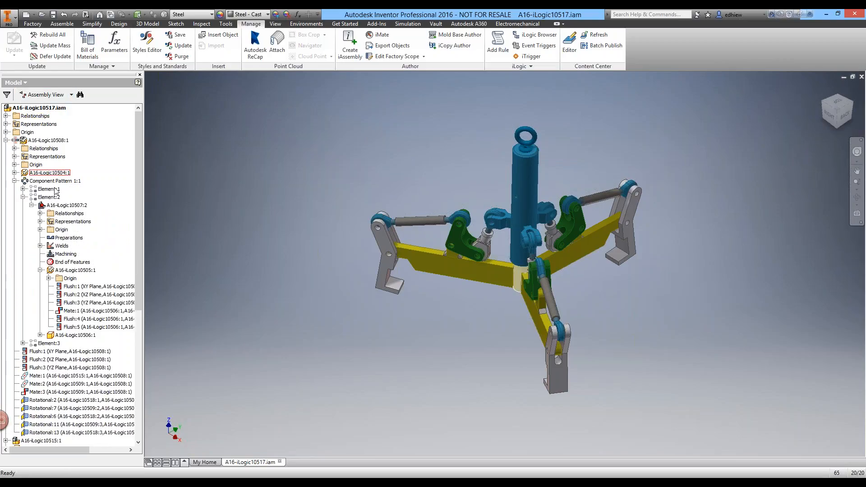
click(90, 271)
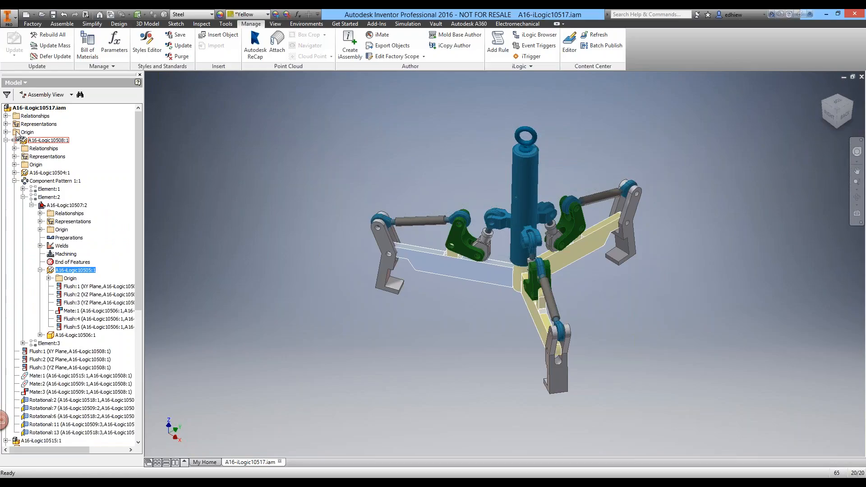
click(70, 271)
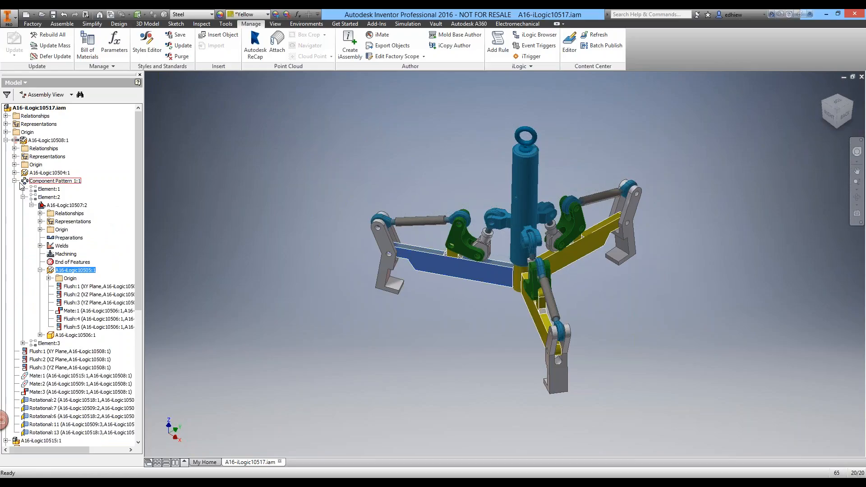
click(6, 140)
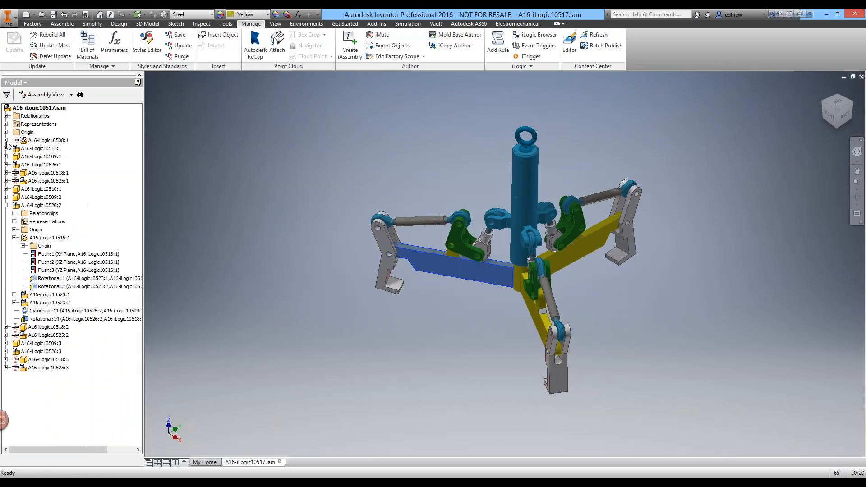
click(527, 188)
drag(527, 190, 497, 156)
click(413, 90)
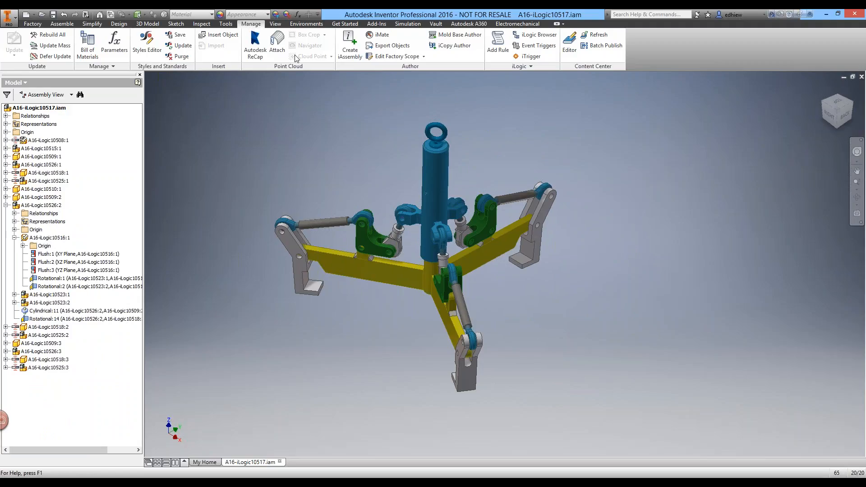
Open the iLogic Browser, undock it, and dock it again beside the claw model.
click(529, 38)
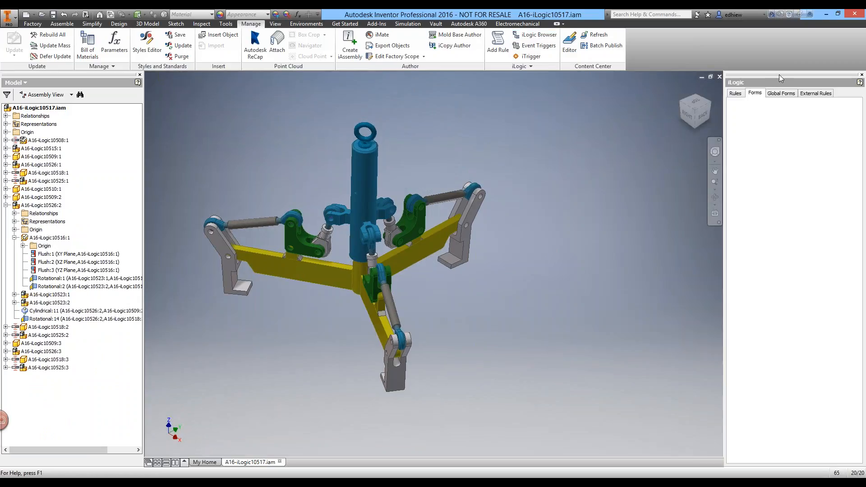
drag(724, 123, 711, 121)
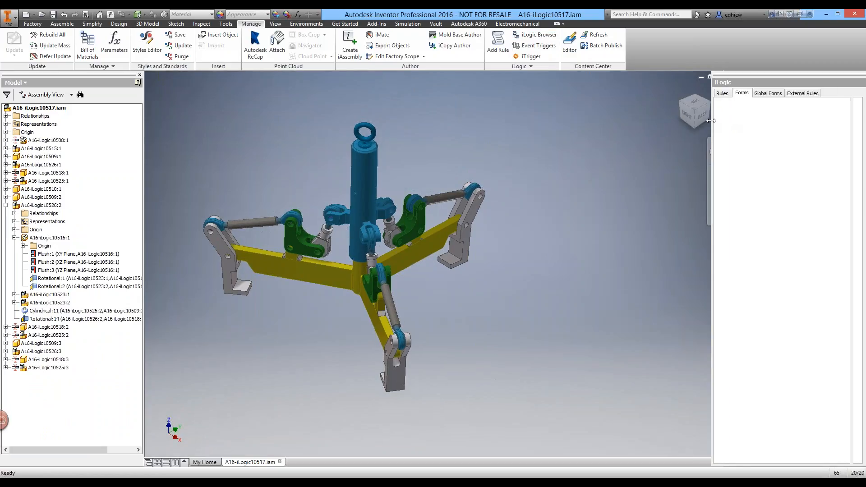
drag(476, 105, 459, 103)
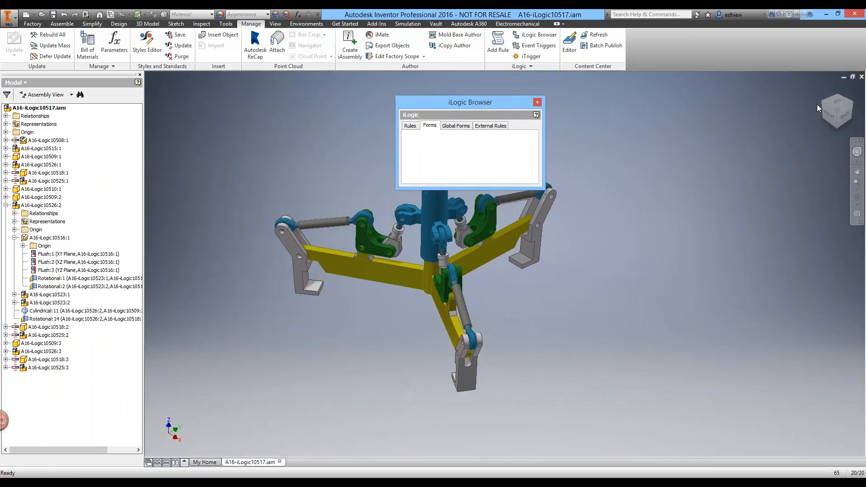
drag(823, 76, 820, 77)
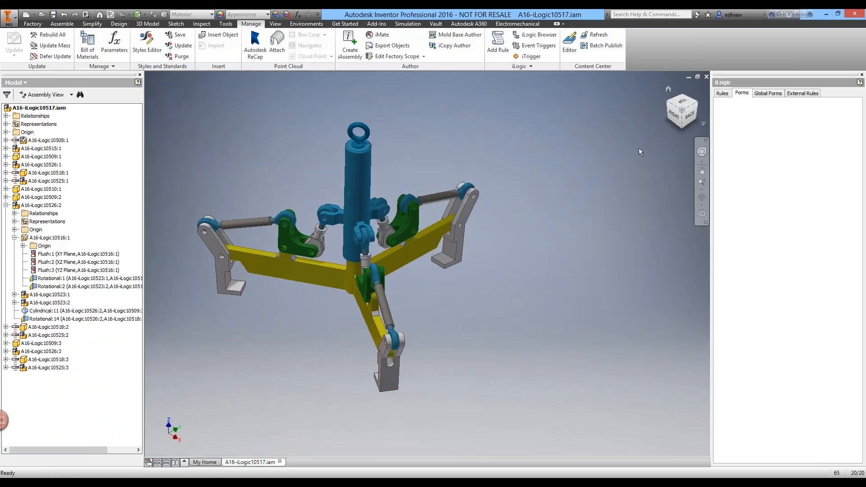
Add an iLogic rule named "Extend Claw Arms" to A16-iLogic10517.iam and save it without any code.
click(726, 95)
click(741, 95)
click(727, 95)
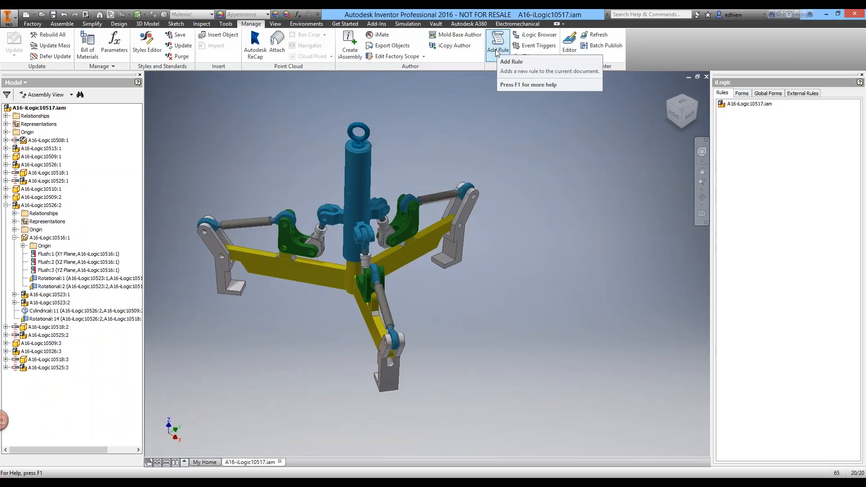
click(723, 105)
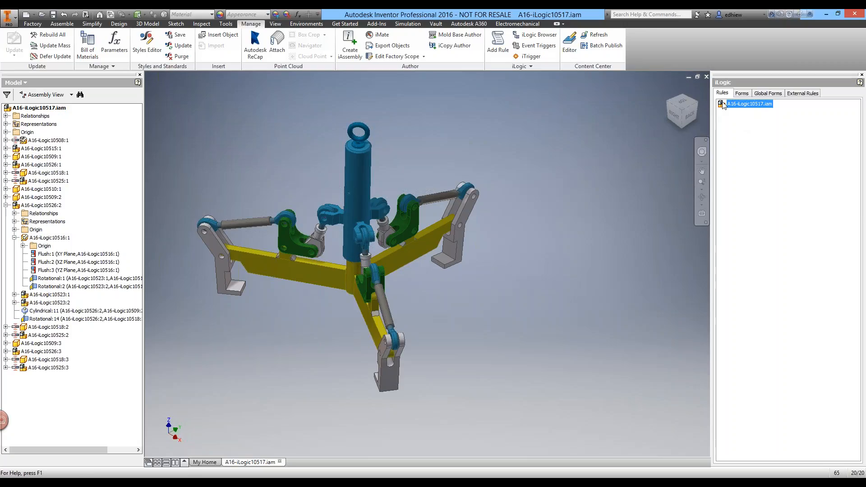
right_click(723, 105)
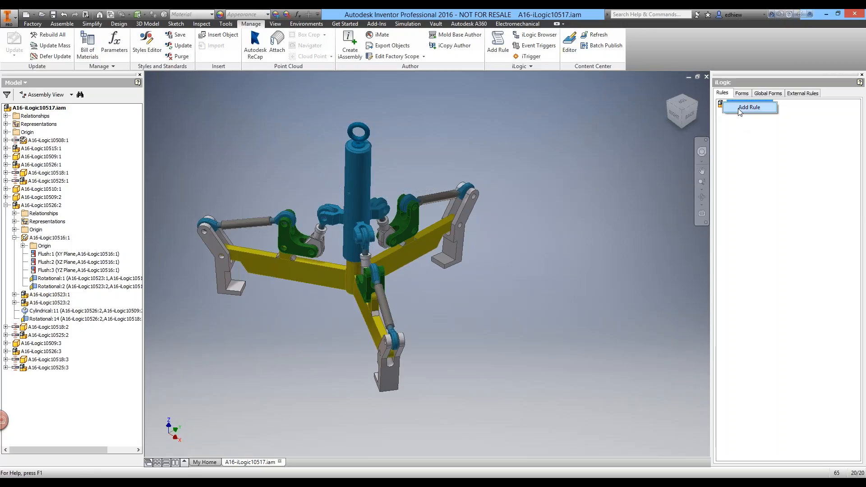
click(740, 111)
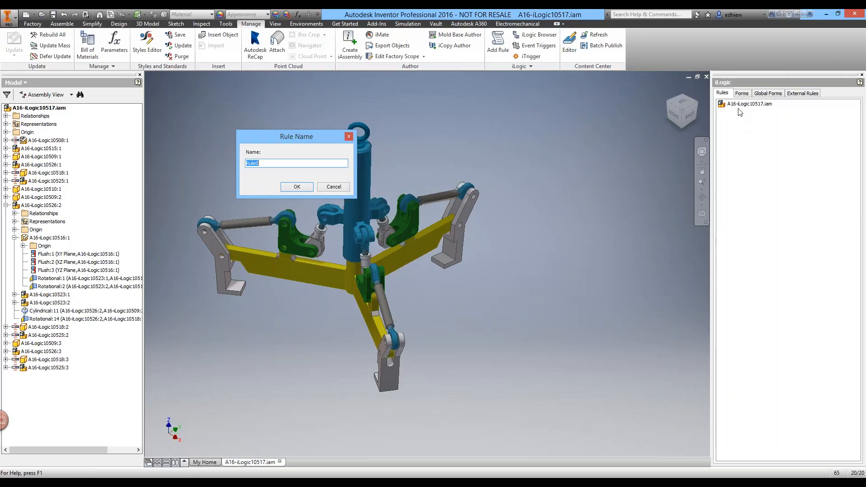
drag(294, 138, 446, 145)
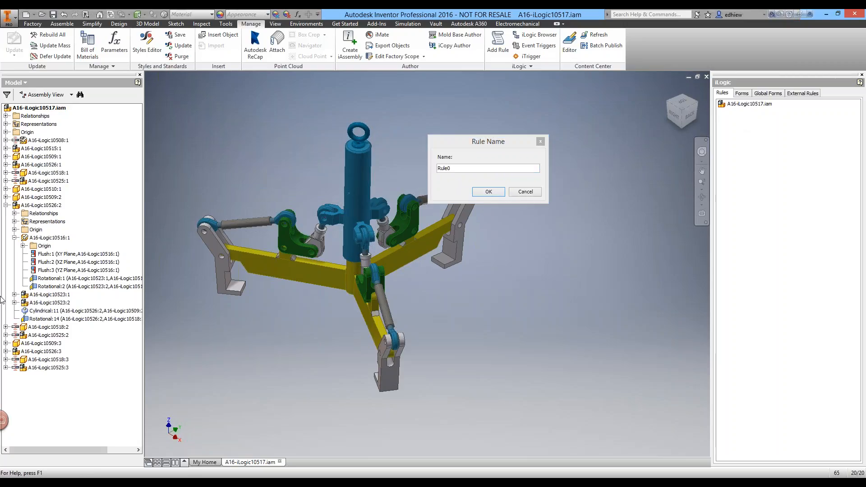
click(457, 171)
drag(457, 170, 429, 169)
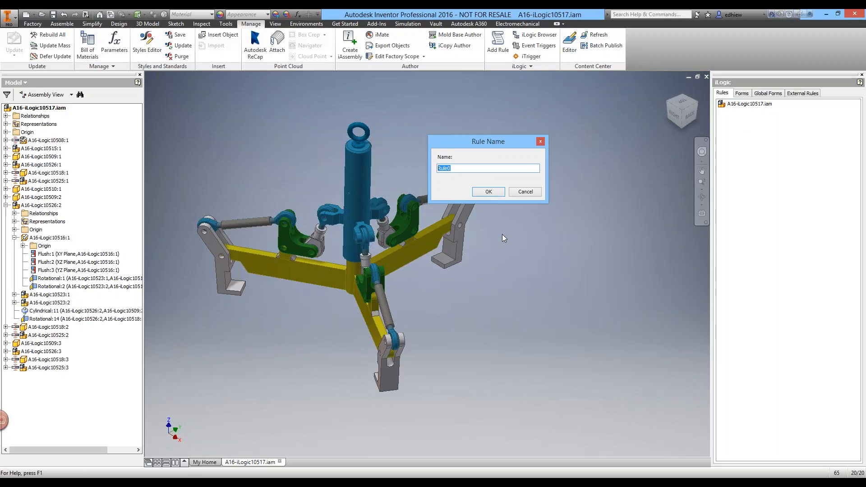
text(E)
text(aw Arms)
click(496, 192)
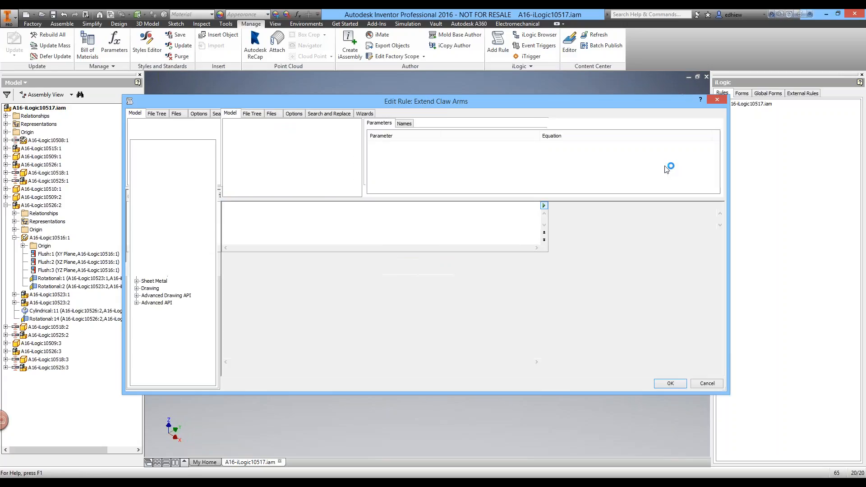
drag(570, 103, 535, 107)
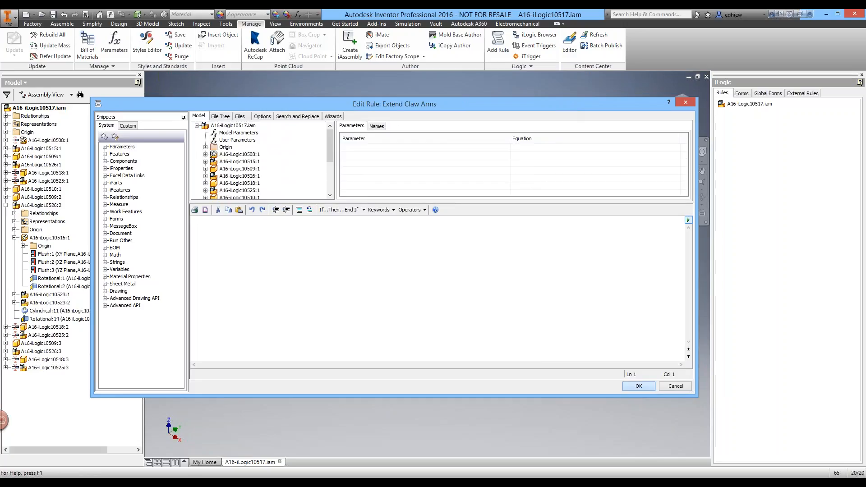
click(638, 386)
Suppress the Extend Claw Arms rule and unsuppress it again.
click(749, 112)
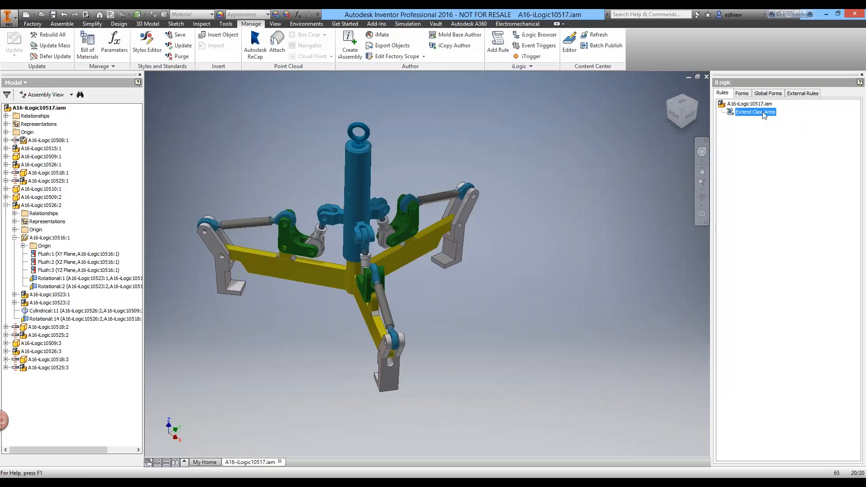
right_click(738, 115)
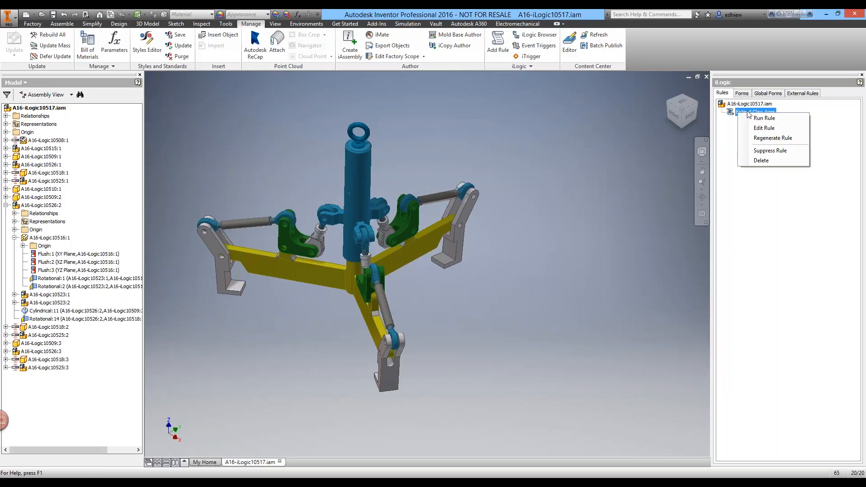
click(768, 152)
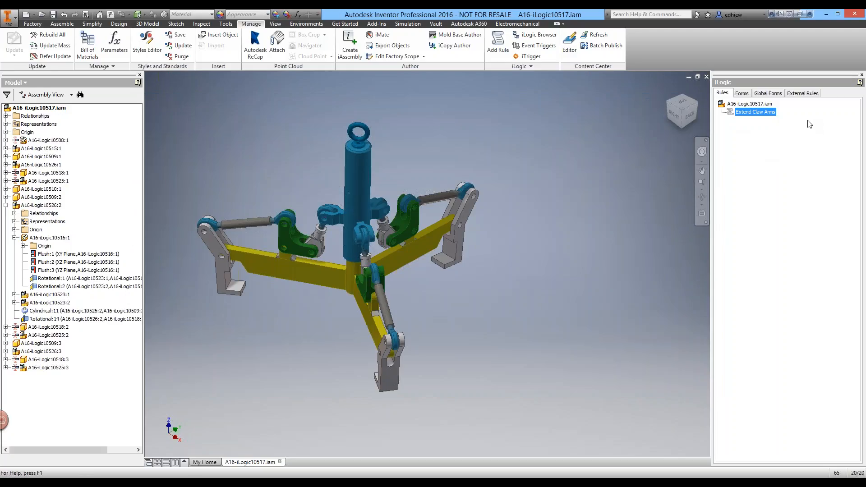
right_click(743, 116)
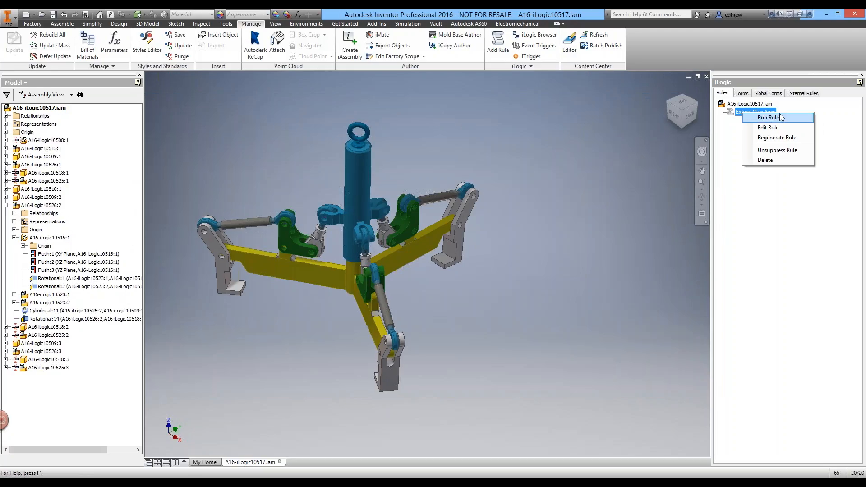
click(776, 150)
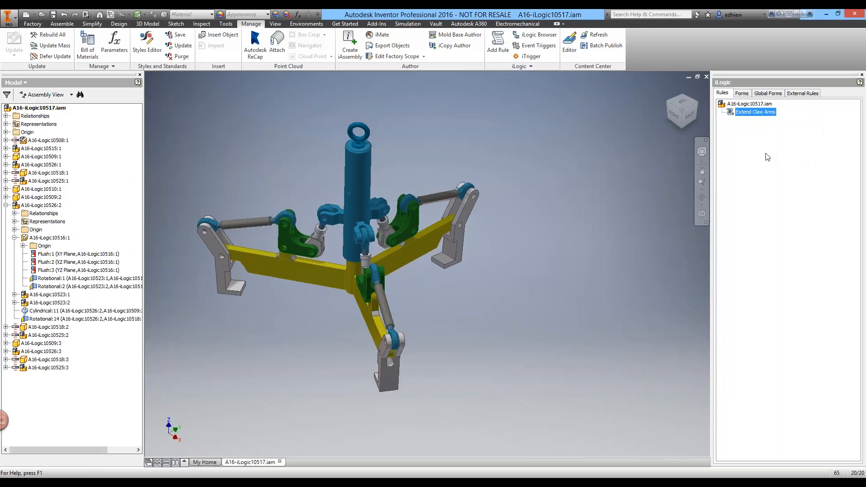
Open the Extend Claw Arms rule for editing, and enlarge the editor window and its model tree area.
right_click(733, 113)
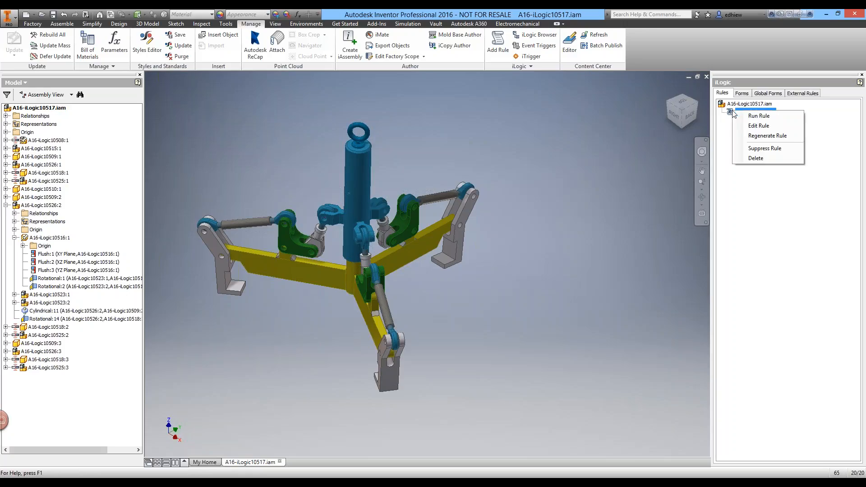
click(775, 126)
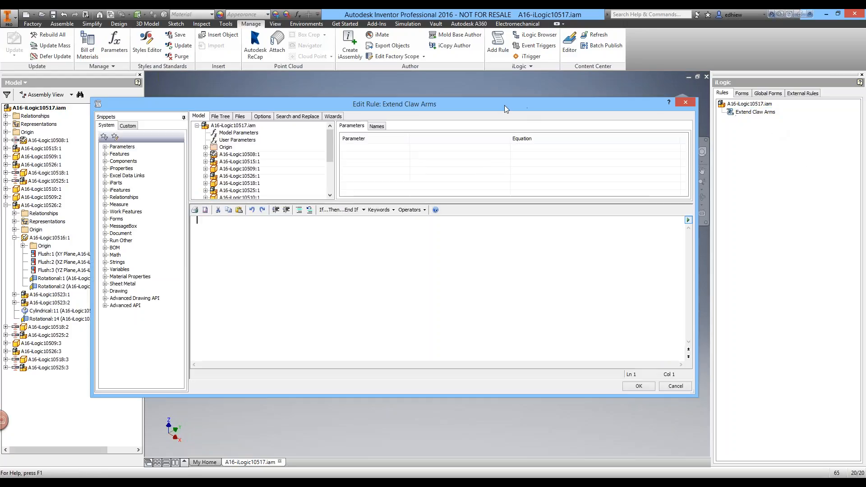
drag(505, 105, 517, 88)
drag(469, 379, 469, 425)
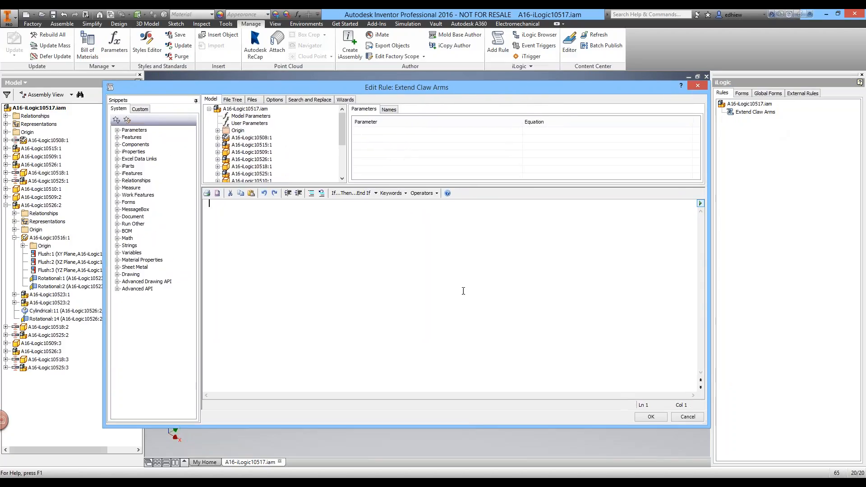
mouse_move(243, 85)
mouse_down()
mouse_move(261, 89)
mouse_move(242, 86)
mouse_up()
drag(311, 187, 305, 225)
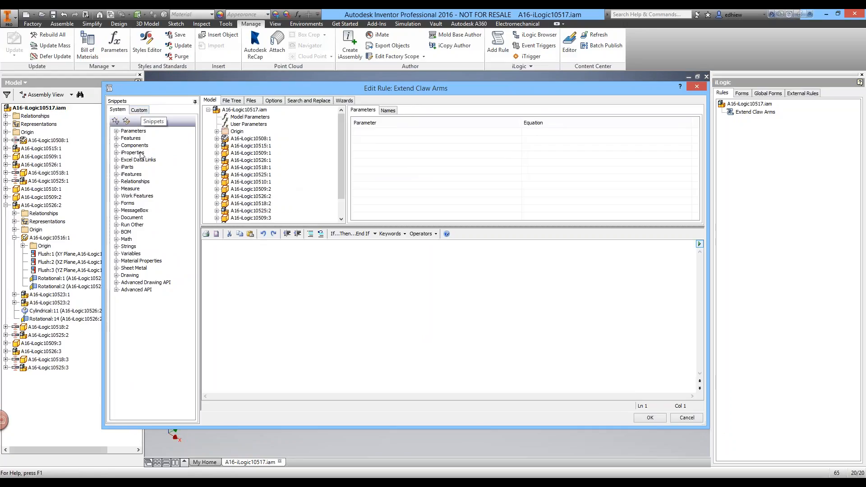
Examine the custom code snippets available under My Snippets, and return to the system snippets.
click(139, 110)
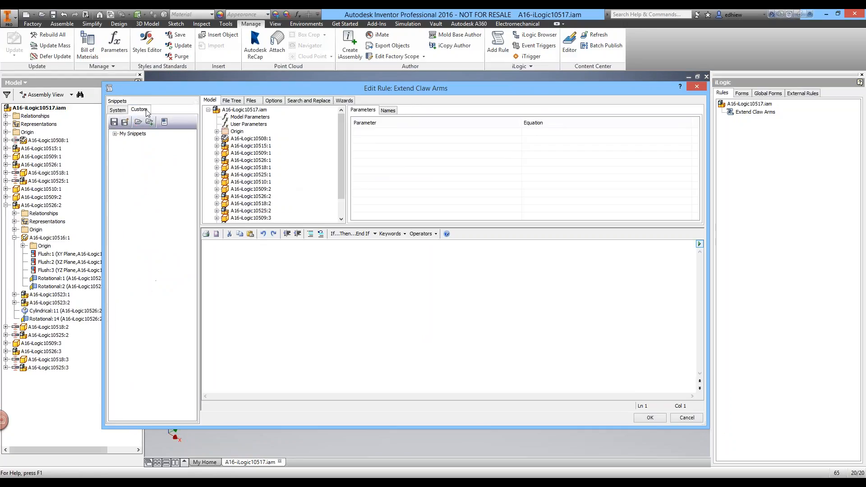
click(115, 133)
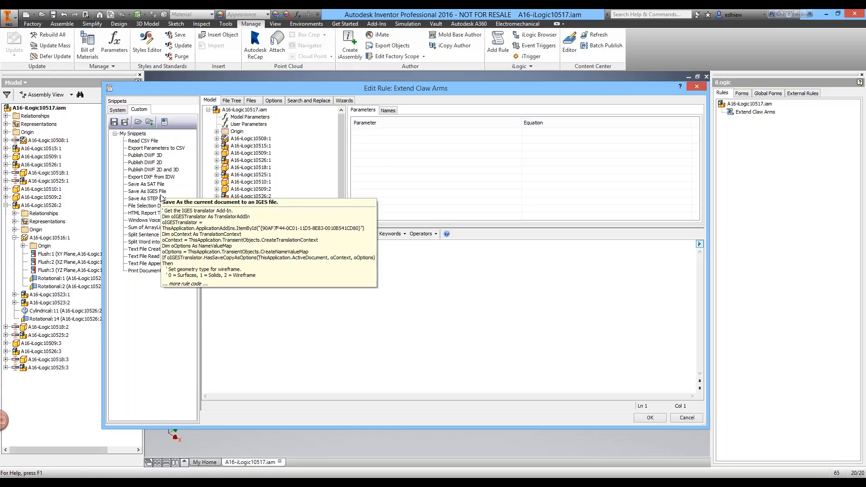
click(120, 110)
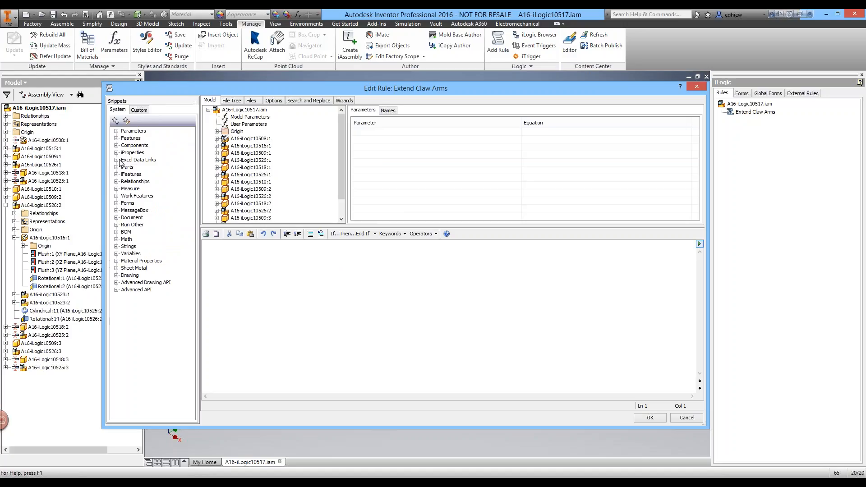
Try inserting the Get List and Tolerance Set Symmetric parameter snippets into the rule, separated by a blank line.
click(116, 131)
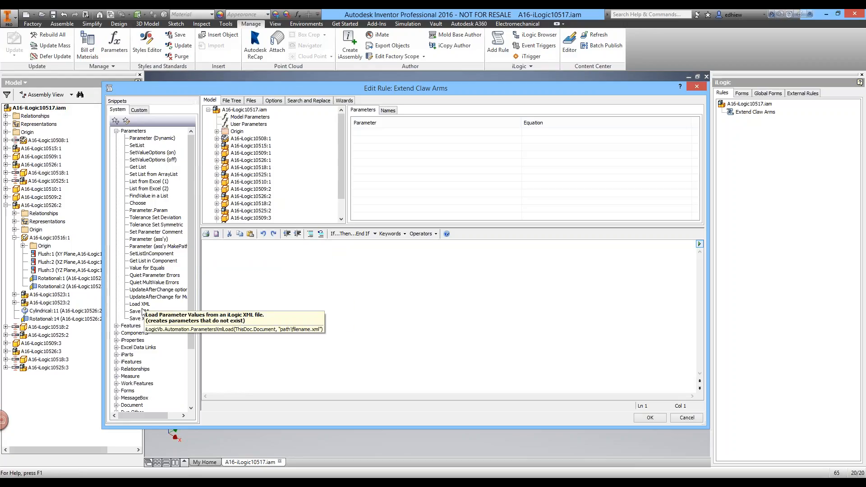
click(138, 167)
double_click(138, 167)
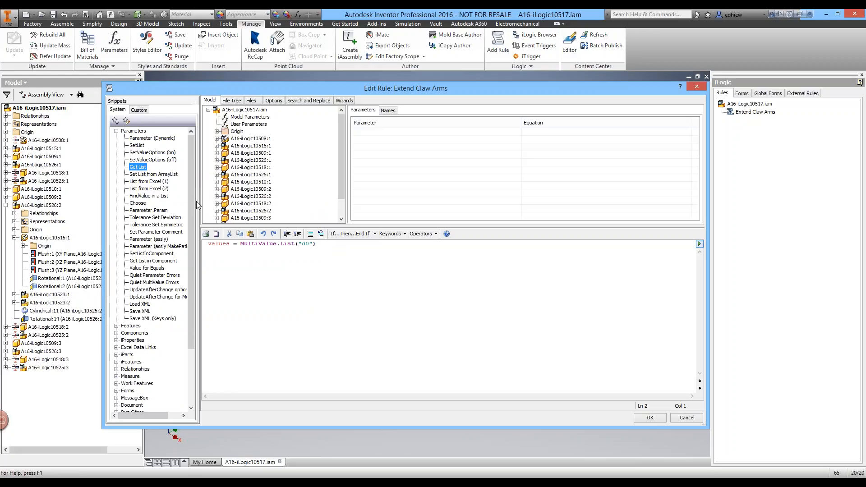
click(326, 247)
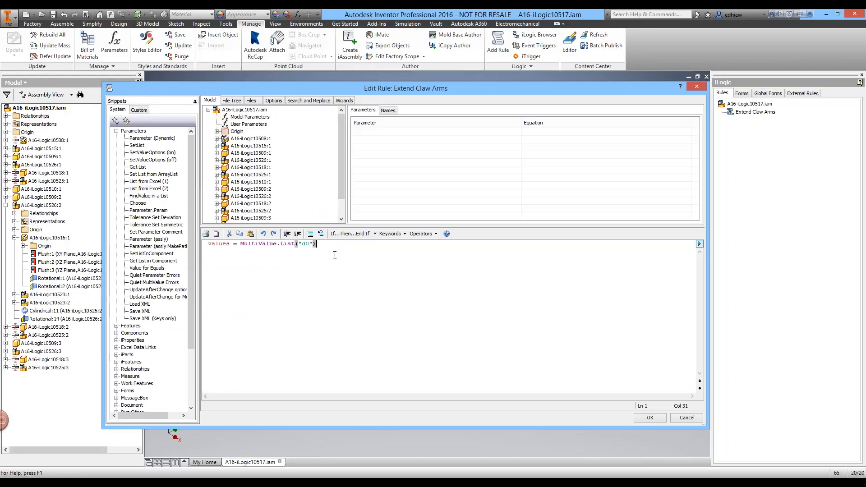
key(Return)
key(Return)
double_click(153, 224)
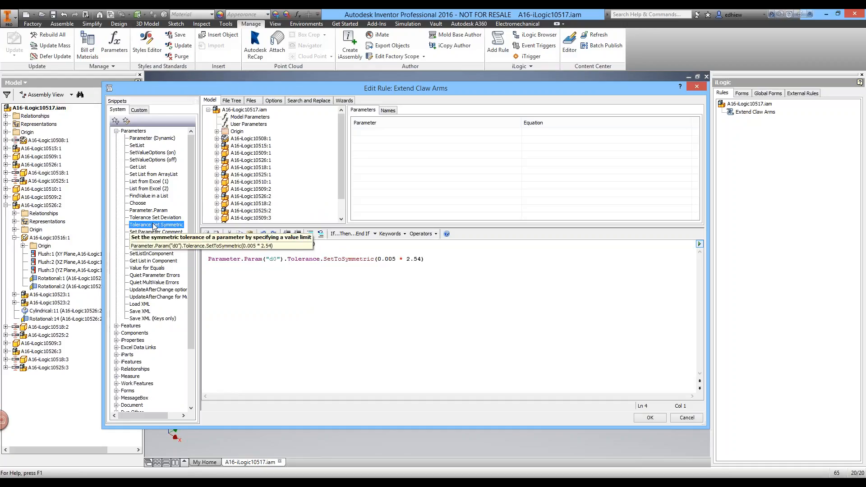
click(315, 266)
key(Return)
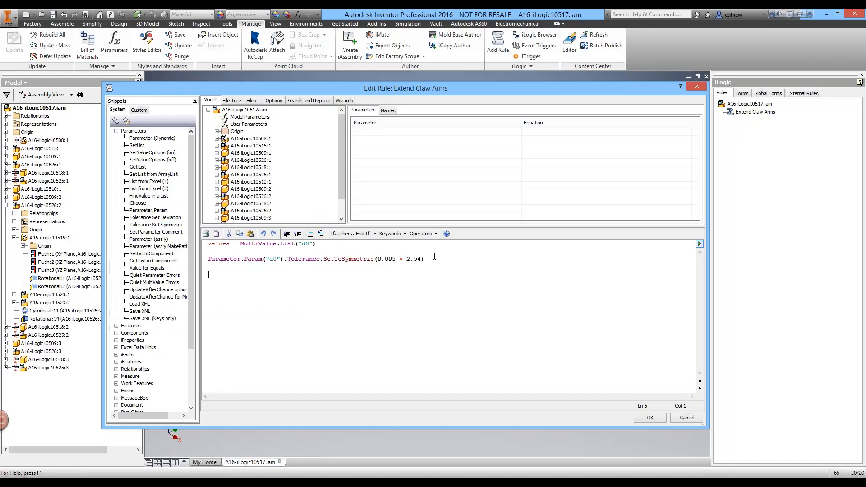
Check the d0 placeholders in both inserted snippets and delete all the sample code from the rule.
double_click(276, 258)
click(296, 273)
drag(309, 245, 303, 250)
click(303, 275)
drag(222, 274, 199, 242)
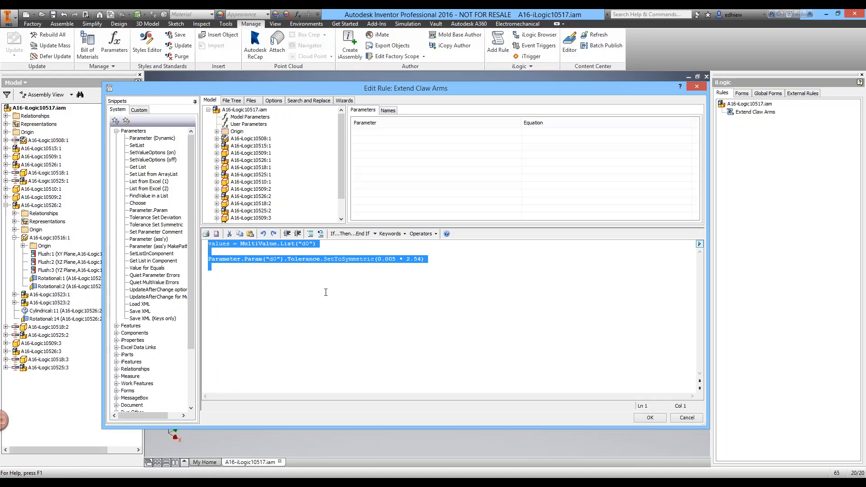
key(Delete)
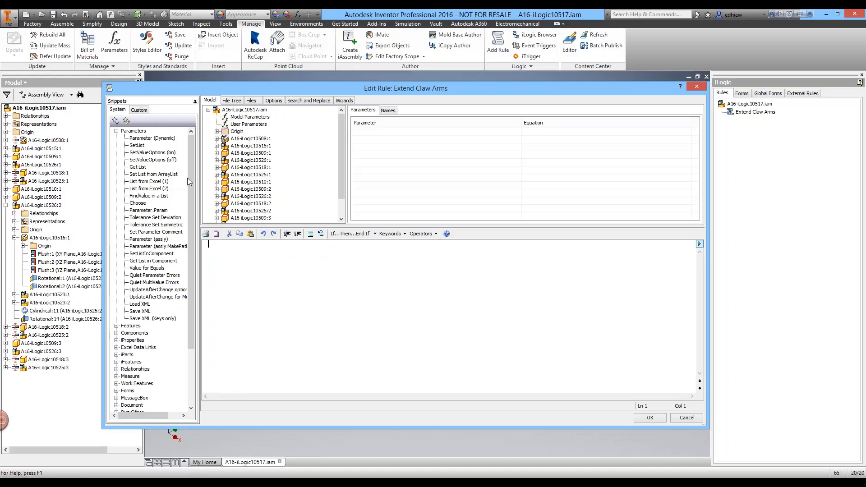
mouse_move(193, 180)
mouse_down()
mouse_move(194, 199)
mouse_move(192, 178)
mouse_up()
text(import)
key(BackSpace)
key(BackSpace)
key(BackSpace)
key(BackSpace)
key(BackSpace)
key(BackSpace)
Look through the system snippet categories, collapse the Parameters group, and view the If...Then...End If statement options.
drag(193, 223, 193, 307)
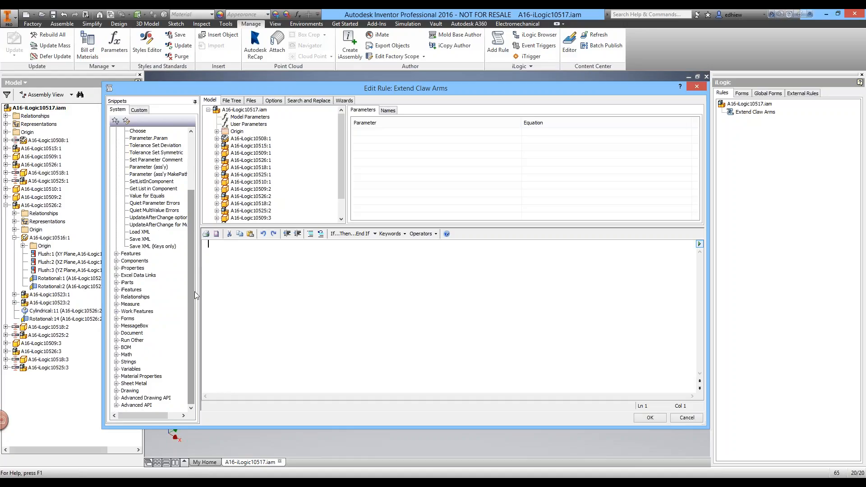
drag(191, 200, 186, 123)
click(116, 131)
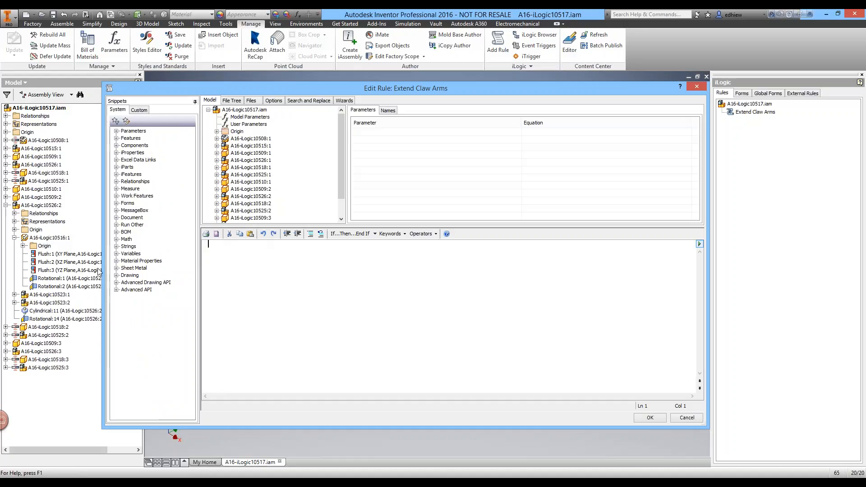
click(375, 234)
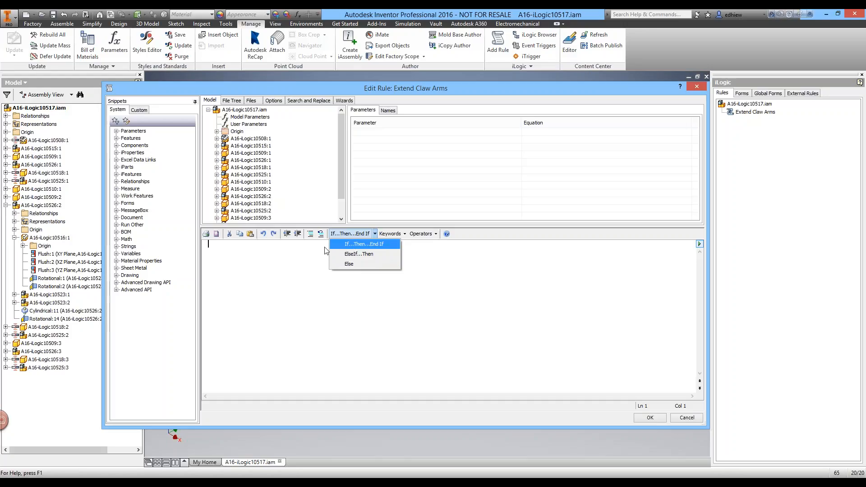
Switch to Inputs.xlsx in Excel, place it over the rule editor, and examine the ClawSize table's sml row across its columns.
drag(0, 180, 534, 180)
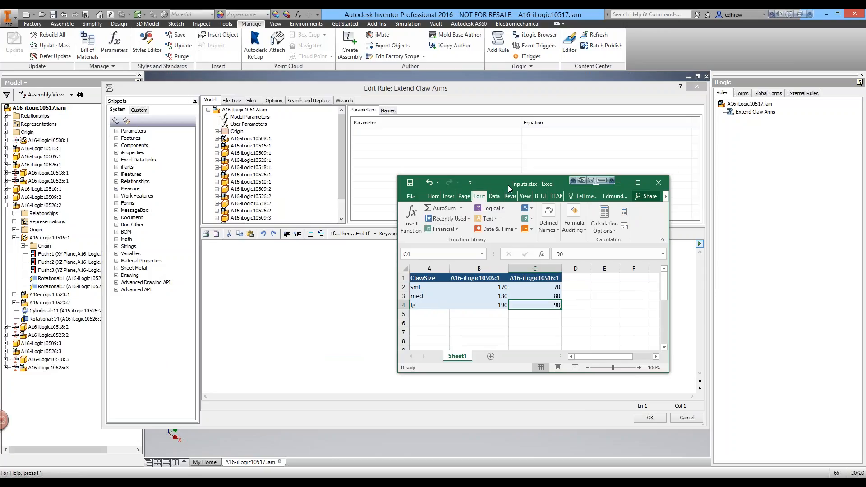
drag(505, 185, 533, 182)
key(Return)
key(Return)
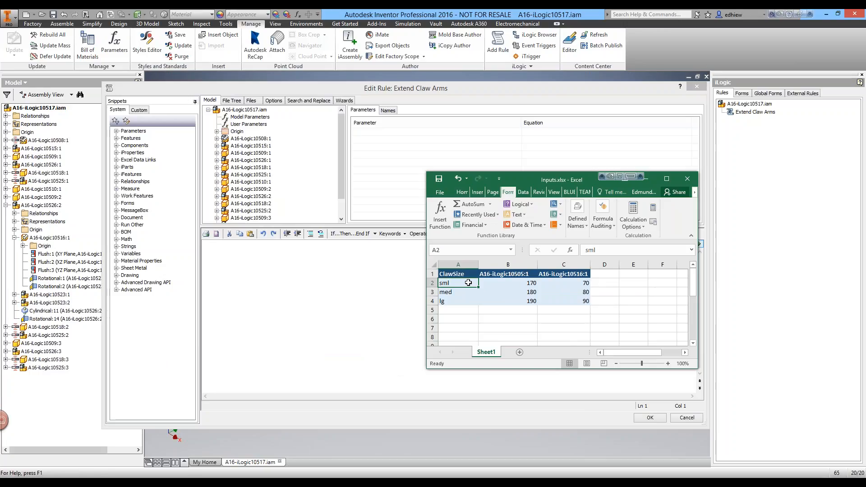
key(Tab)
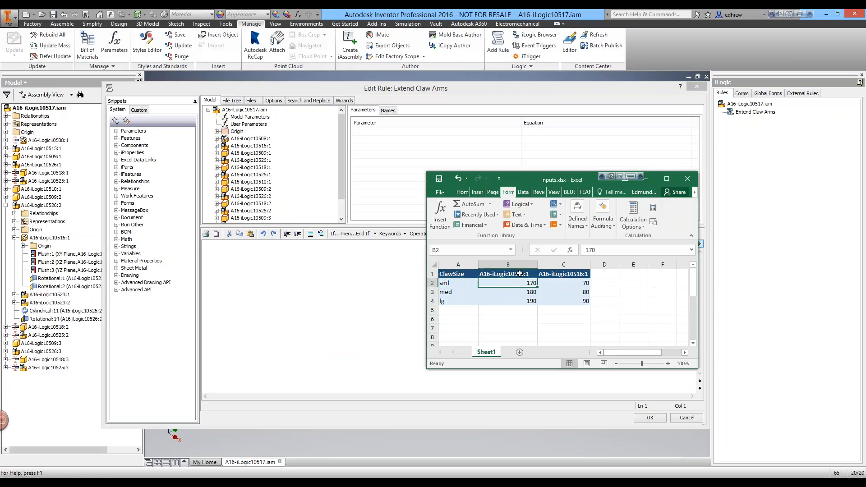
click(562, 282)
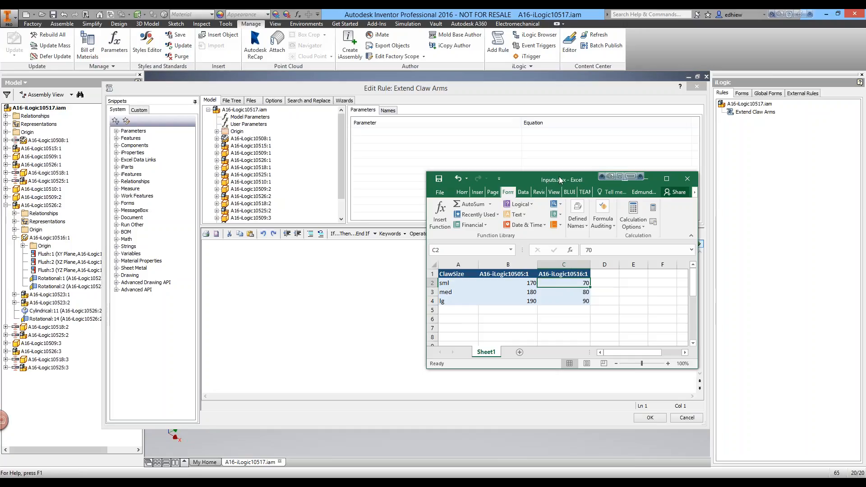
drag(551, 179, 578, 180)
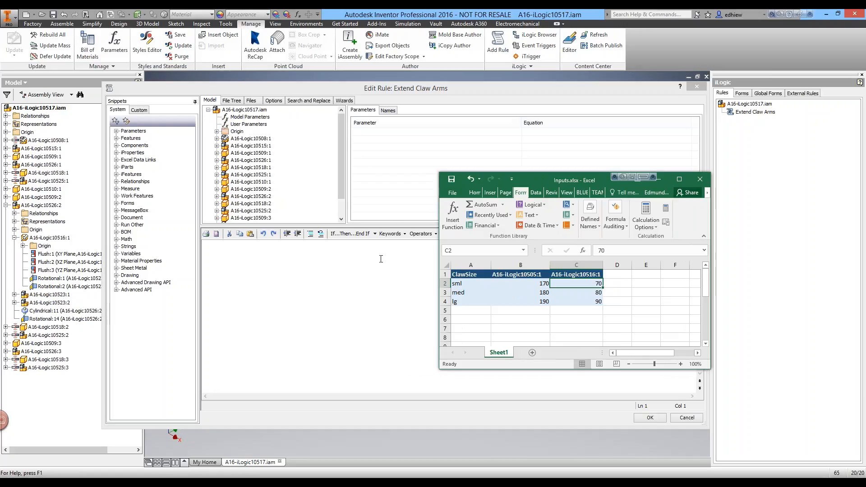
Move the Inputs.xlsx window off the rule editor and insert a Select Case keyword on the rule's third line, below two blank lines.
drag(556, 180, 0, 143)
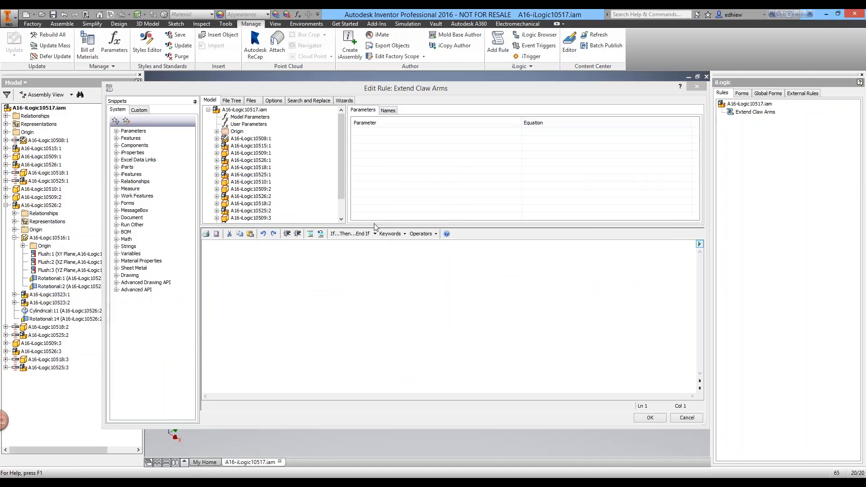
click(404, 234)
click(403, 234)
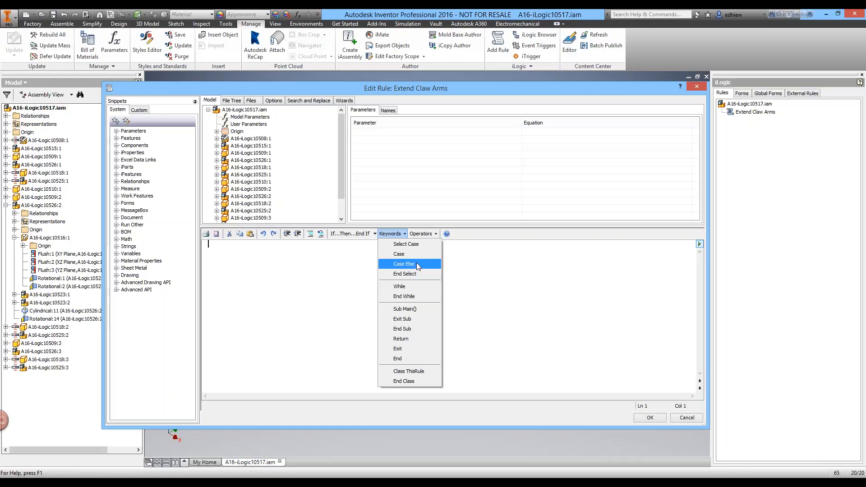
click(391, 234)
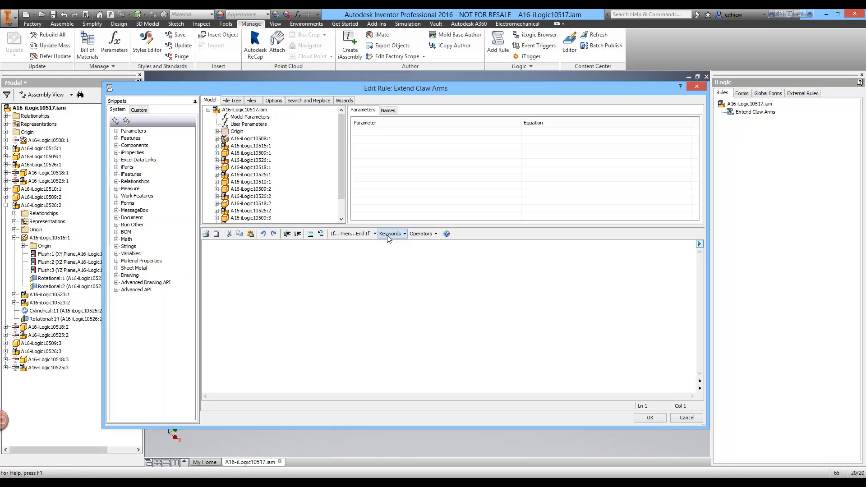
click(390, 234)
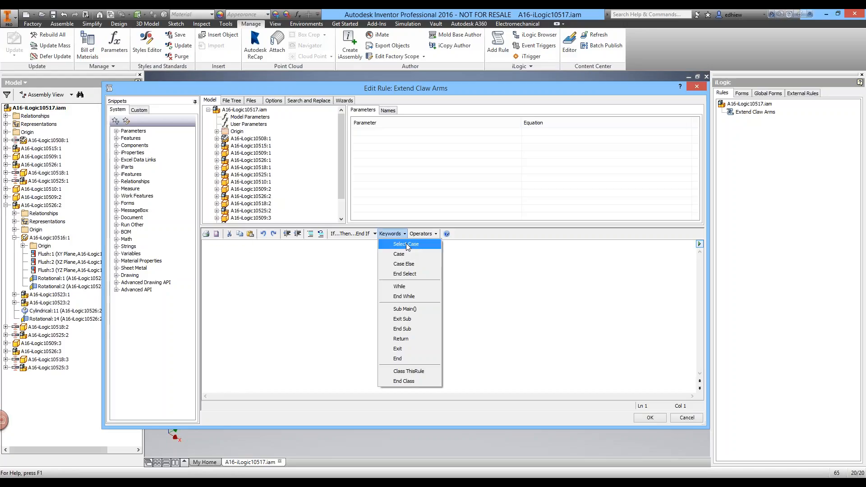
click(407, 244)
click(208, 243)
key(Return)
key(Return)
click(261, 256)
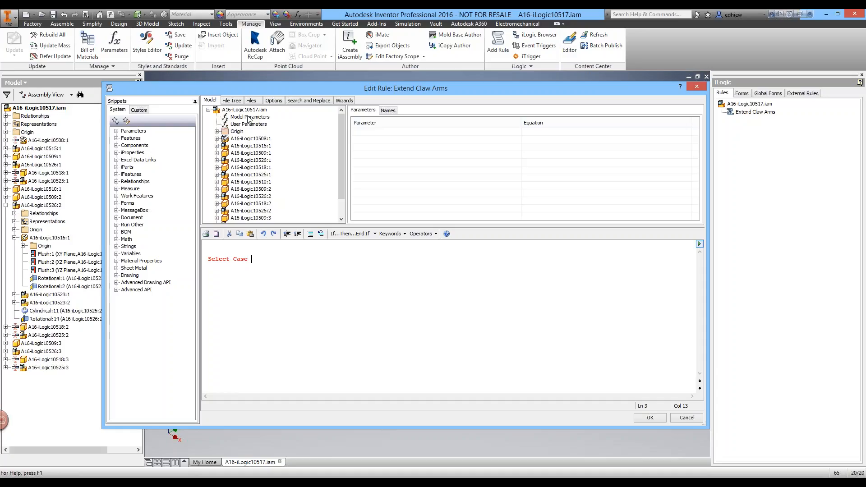
Complete the Select Case statement with the ClawSize user parameter of A16-iLogic10517.iam.
click(243, 125)
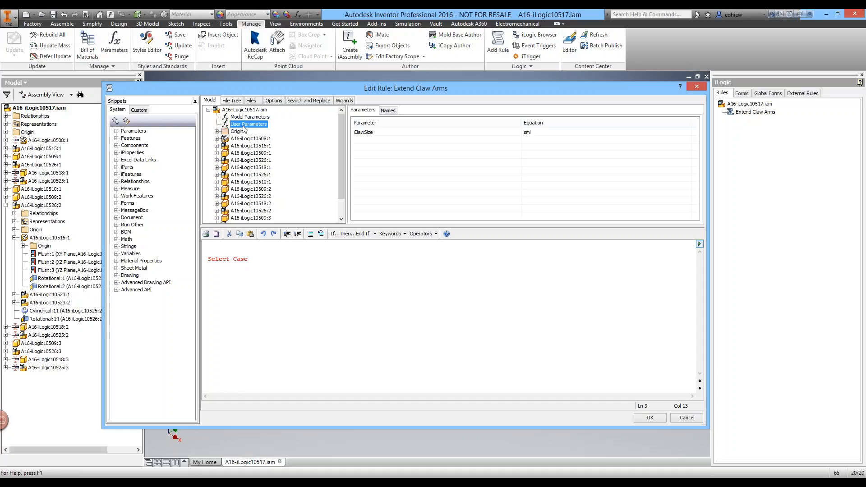
click(358, 133)
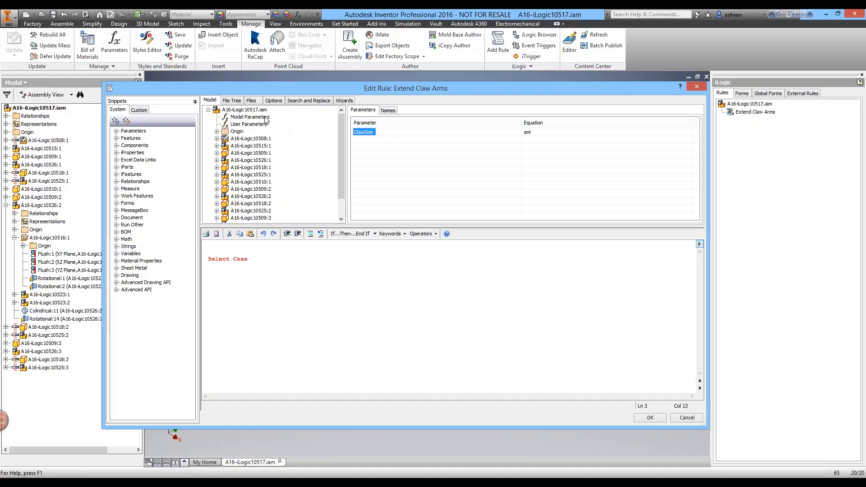
click(246, 126)
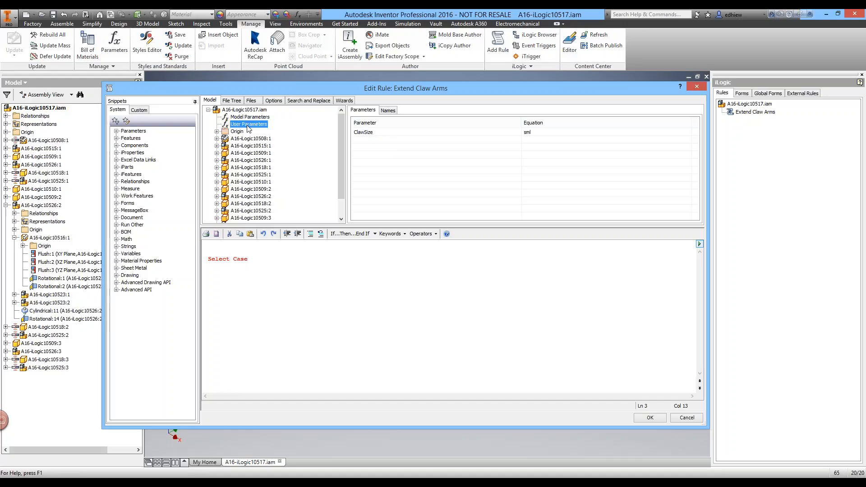
click(362, 133)
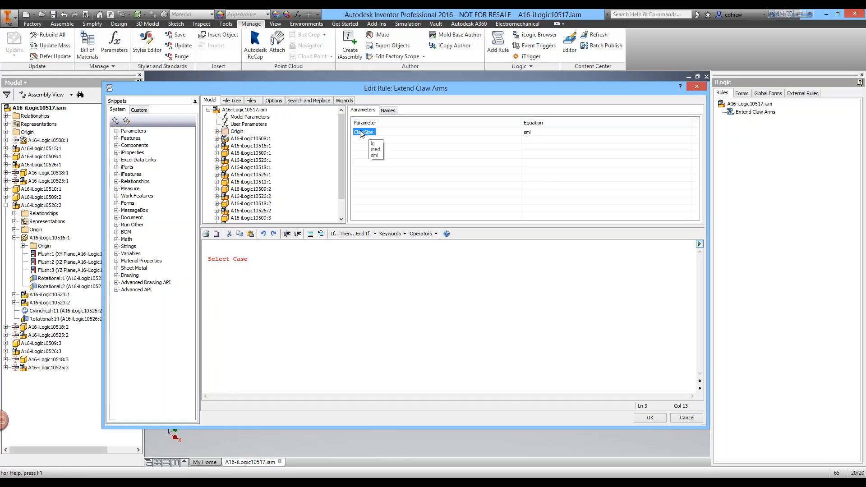
double_click(362, 132)
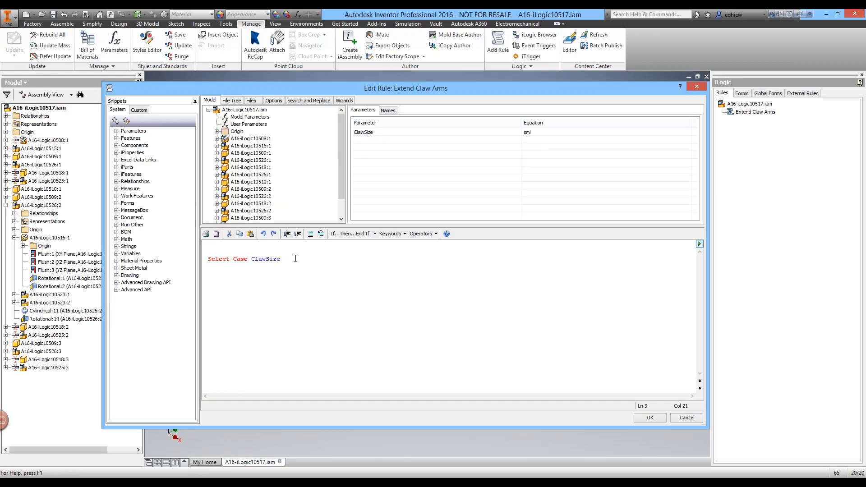
Add a Case "sml" line under Select Case ClawSize and indent it by one level.
key(Return)
click(391, 234)
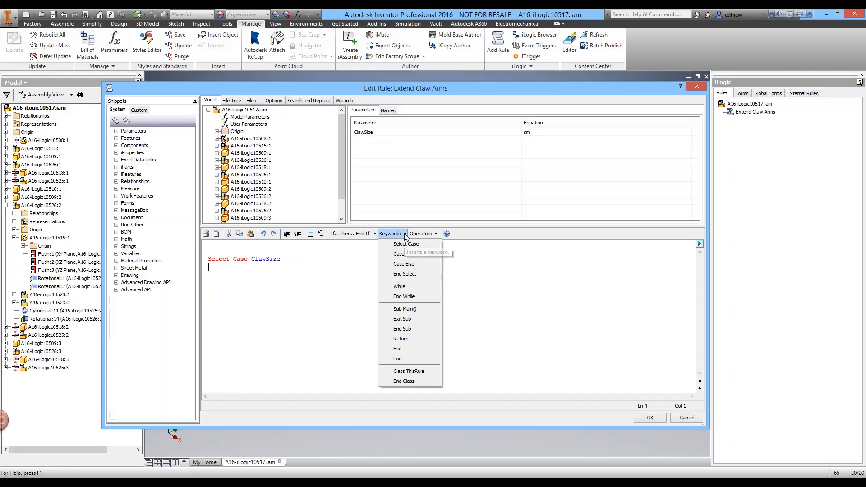
click(399, 253)
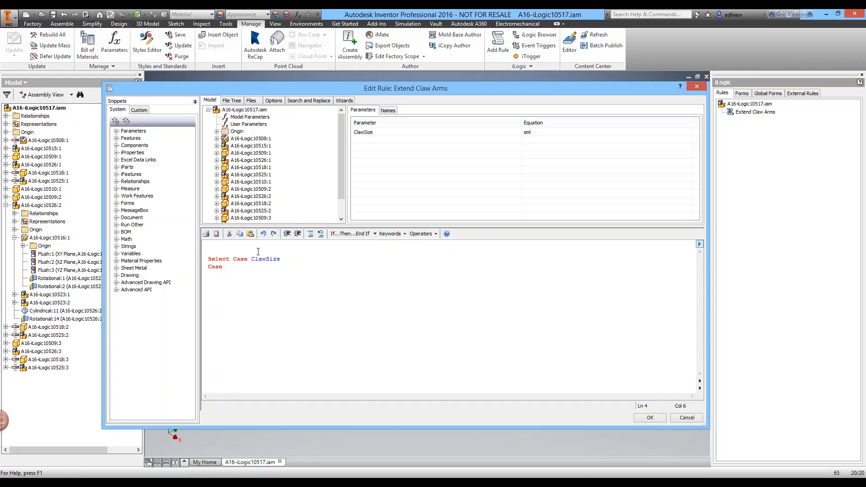
text(sml)
click(205, 270)
click(209, 269)
click(205, 269)
click(209, 267)
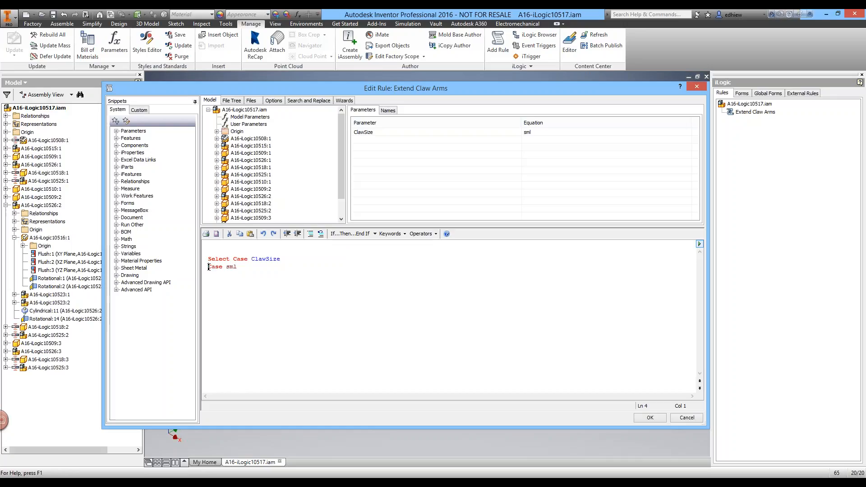
click(288, 234)
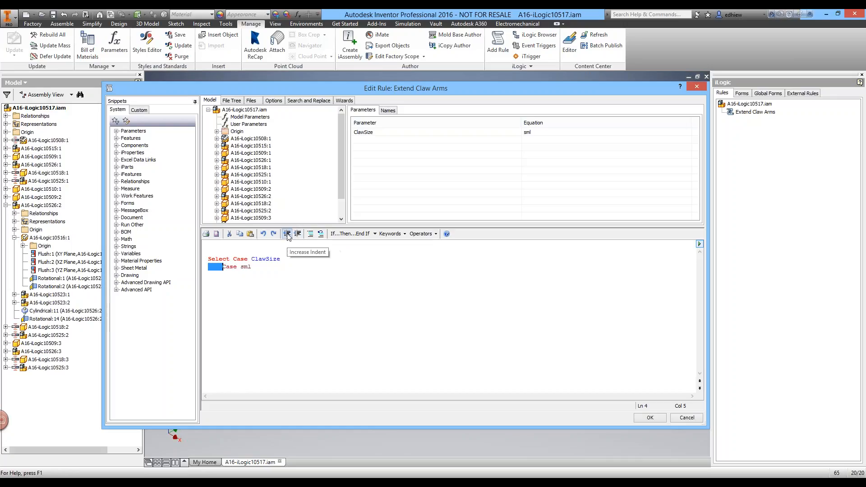
click(265, 269)
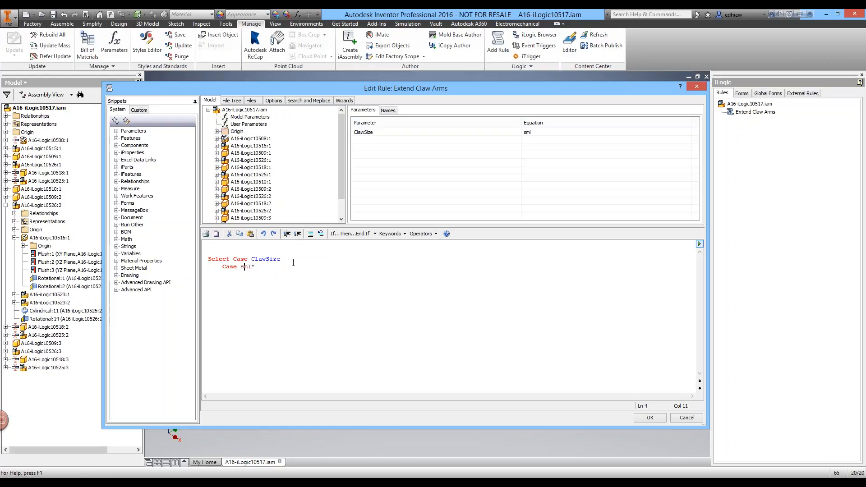
text(")
Add the comment 'do something when sml on an indented line under Case "sml".
key(Return)
text('do something when sml)
click(243, 277)
drag(237, 275, 321, 274)
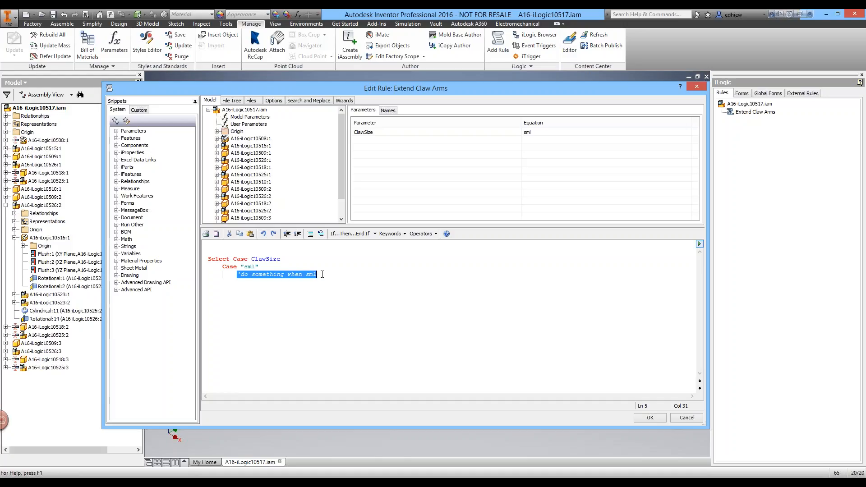
click(328, 274)
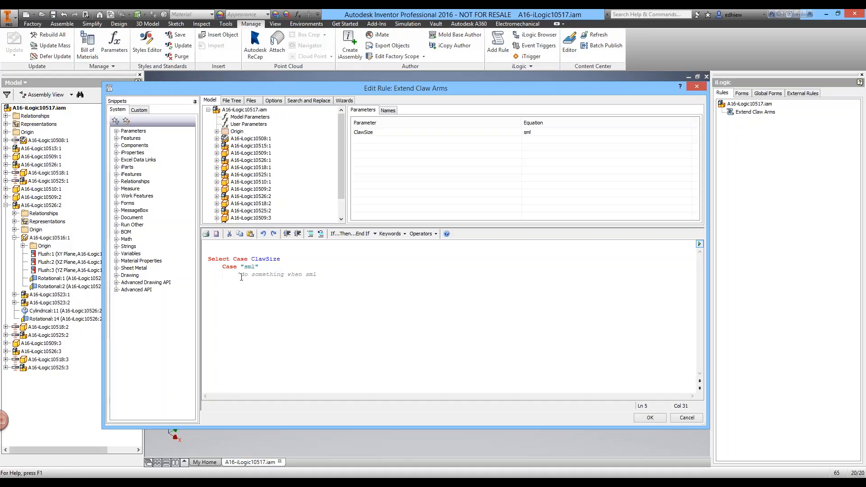
drag(239, 273, 318, 275)
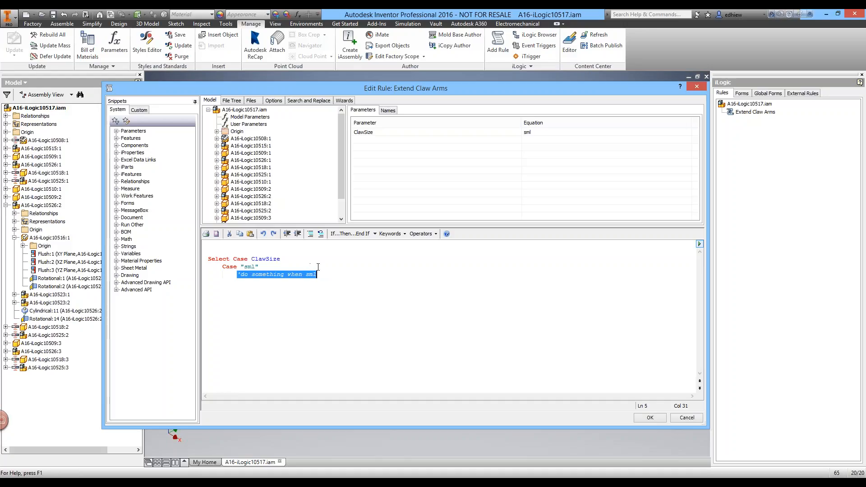
drag(317, 275, 239, 274)
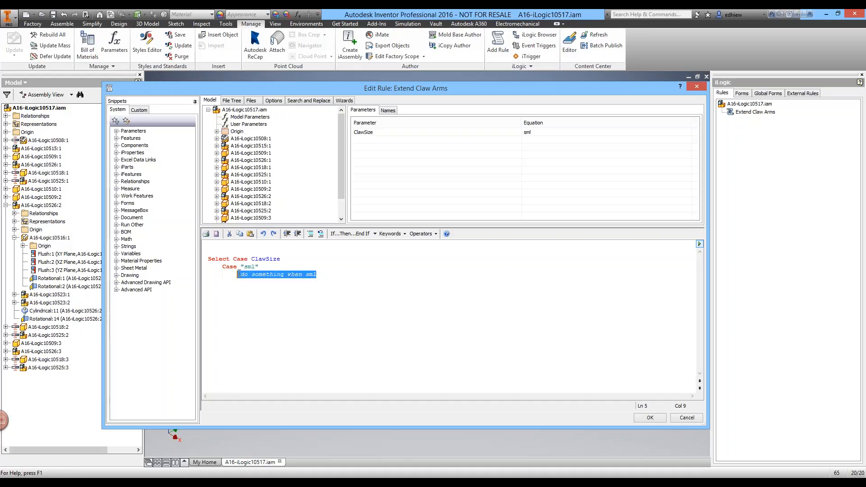
Add header comments at the start of the rule giving the author's name and "Revision: 11/03/2016".
click(229, 249)
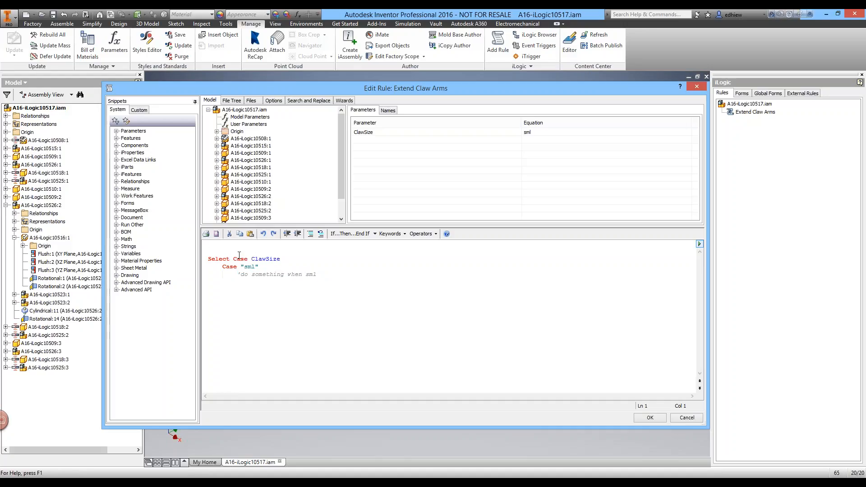
text('Author: Edmund HIe)
key(BackSpace)
key(BackSpace)
text(iew)
key(Return)
text('Revison)
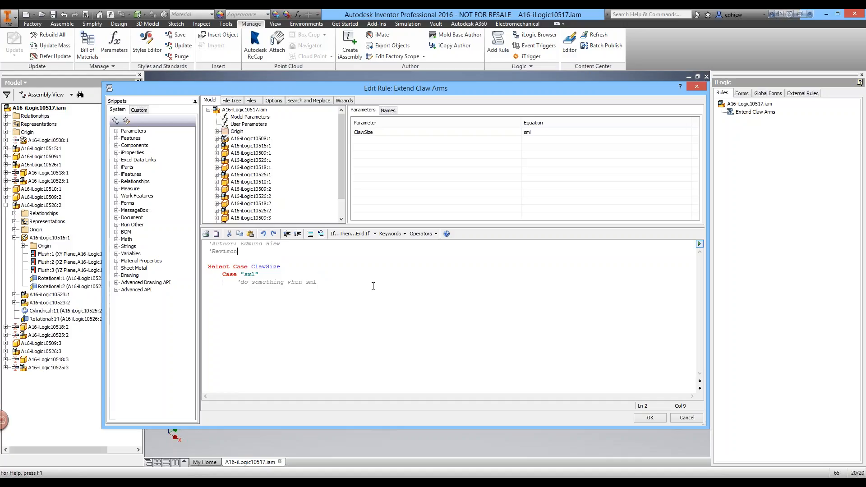
key(BackSpace)
key(BackSpace)
text(ion: 11/03/.)
key(BackSpace)
text(2016)
Add a Case "med" line below the sml comment, aligned with Case "sml".
click(354, 291)
key(Return)
key(BackSpace)
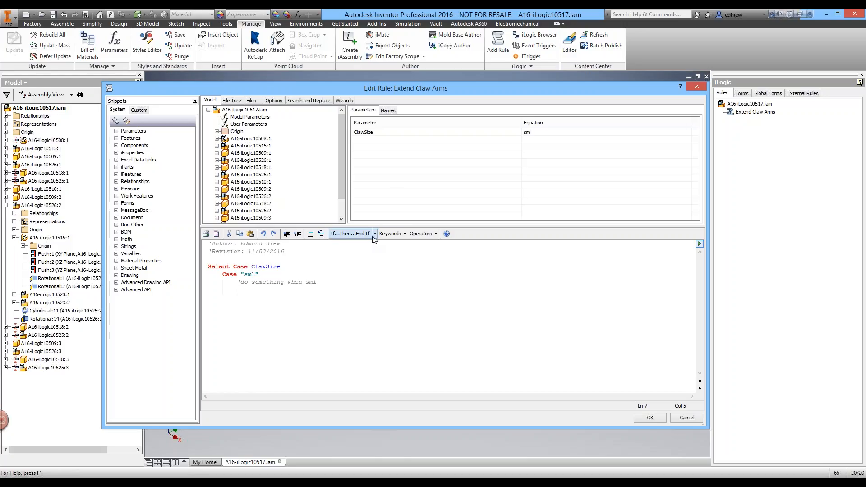
click(390, 234)
click(392, 255)
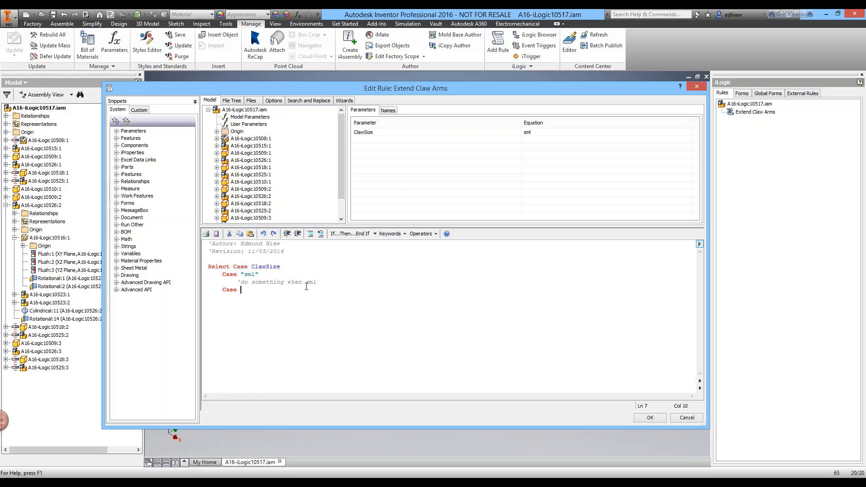
text("med)
text(")
key(Left)
text(med)
click(263, 290)
Copy the sml comment under Case "med", align it, and change it to 'do something when med.
drag(317, 282, 197, 283)
key(ctrl+c)
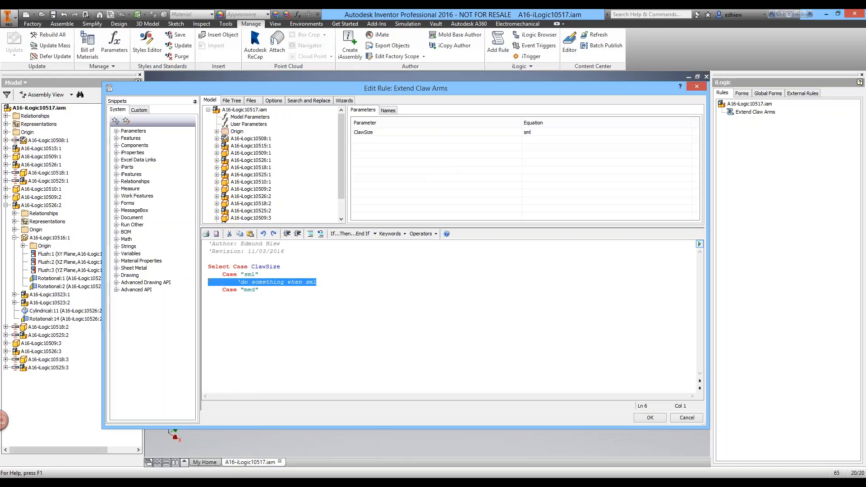
click(211, 296)
key(ctrl+v)
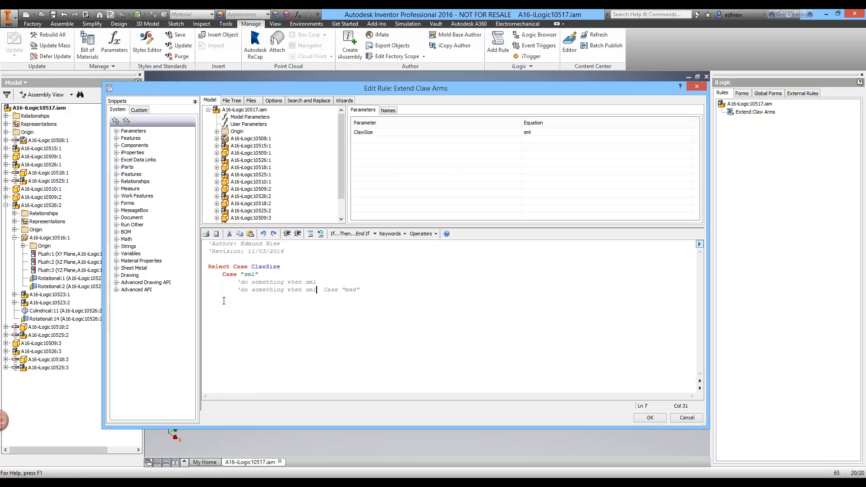
key(ctrl+z)
key(End)
key(Return)
key(ctrl+v)
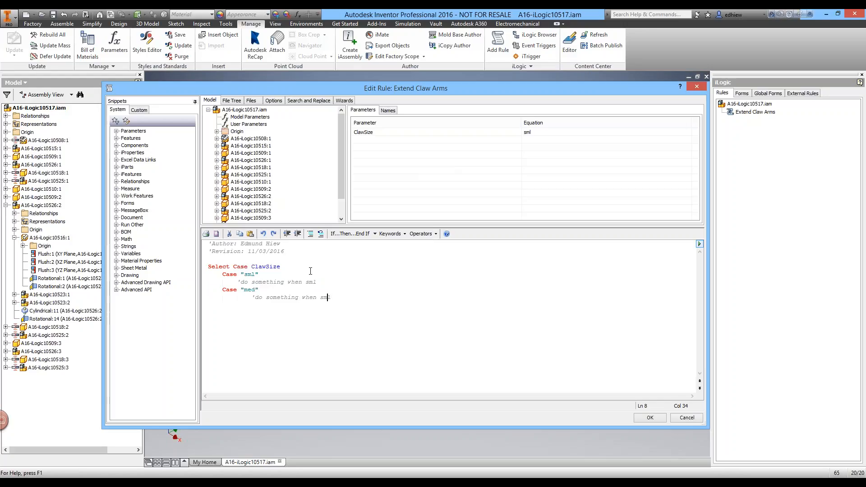
key(Home)
key(shift+Tab)
key(End)
key(BackSpace)
text(ed)
key(BackSpace)
key(BackSpace)
key(BackSpace)
key(BackSpace)
text(med)
Duplicate the med case and its comment below, and change the copied case value to "lg".
drag(317, 298, 208, 290)
key(ctrl+c)
key(Down)
click(325, 297)
key(Return)
key(ctrl+v)
key(Up)
key(Left)
key(BackSpace)
key(BackSpace)
key(BackSpace)
text(lg)
Change the copied comment to 'do something when lg and align Case "lg" with the other cases.
click(310, 312)
text(lg)
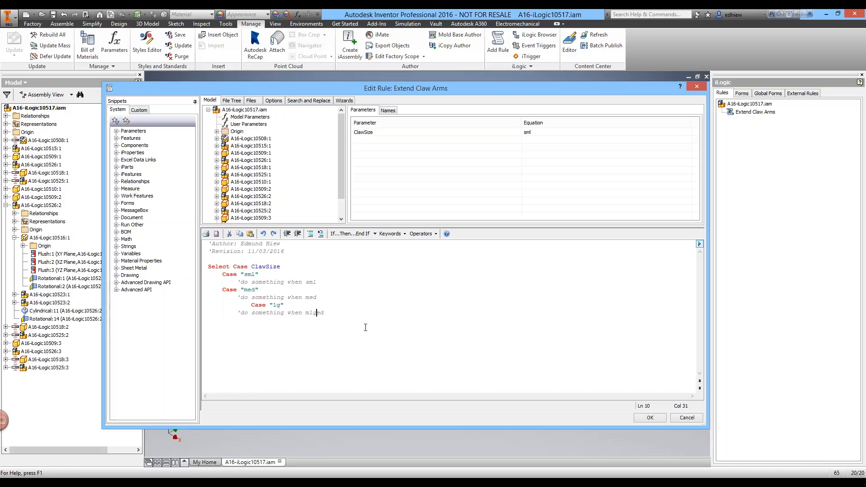
key(Delete)
key(Delete)
key(BackSpace)
key(BackSpace)
key(BackSpace)
text(lg)
click(252, 305)
key(BackSpace)
key(BackSpace)
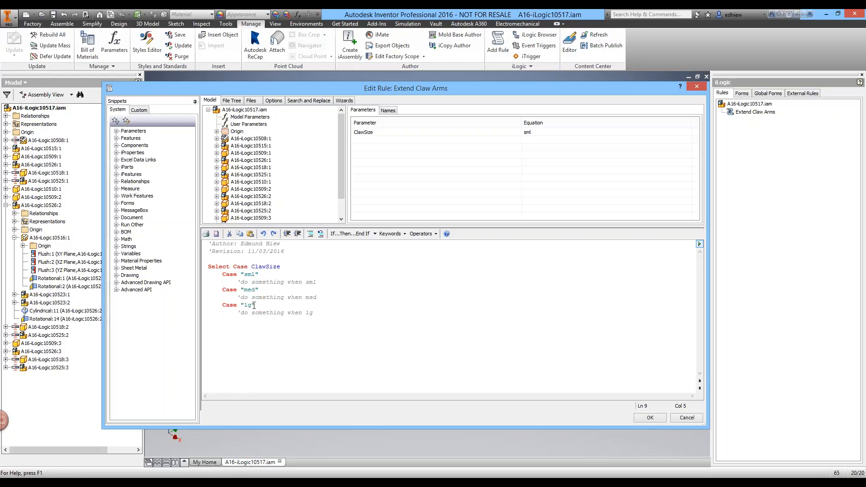
Add a Case Else branch after the lg case with the comment 'error! indented under it.
click(329, 312)
key(Return)
click(404, 234)
click(402, 264)
key(Return)
text('error!)
Close the case block with an unindented End Select on a new line.
key(Return)
key(Home)
click(390, 233)
click(413, 276)
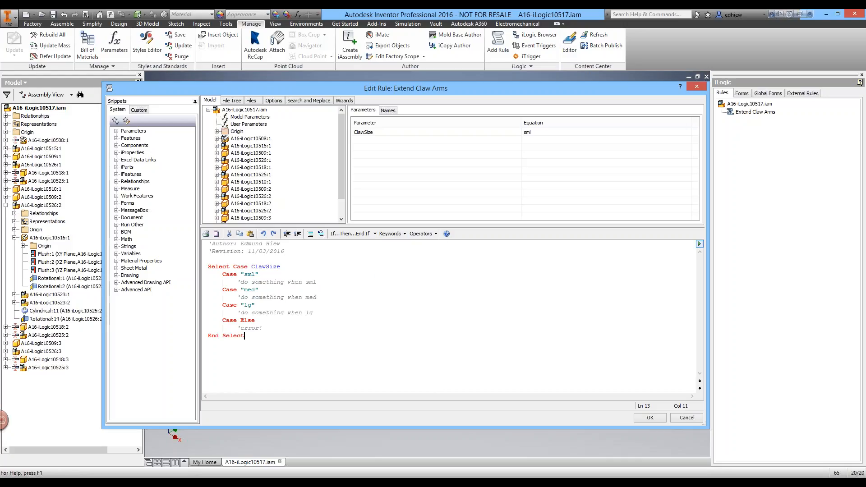
click(414, 283)
Insert the Parameter (ass'y) system snippet on a new line under the sml comment.
key(Return)
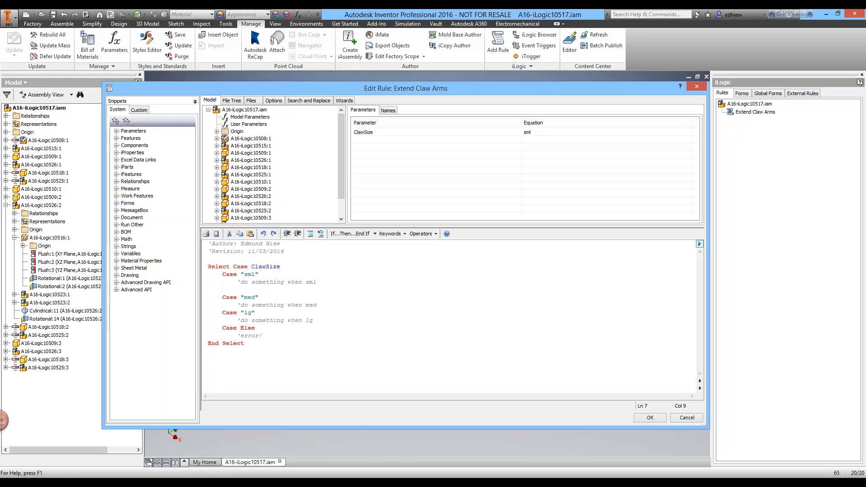
click(334, 282)
click(263, 290)
click(117, 131)
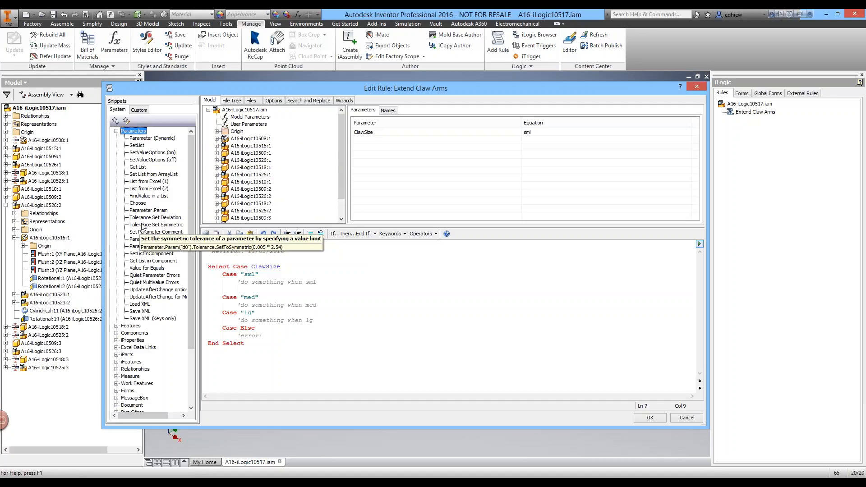
click(161, 240)
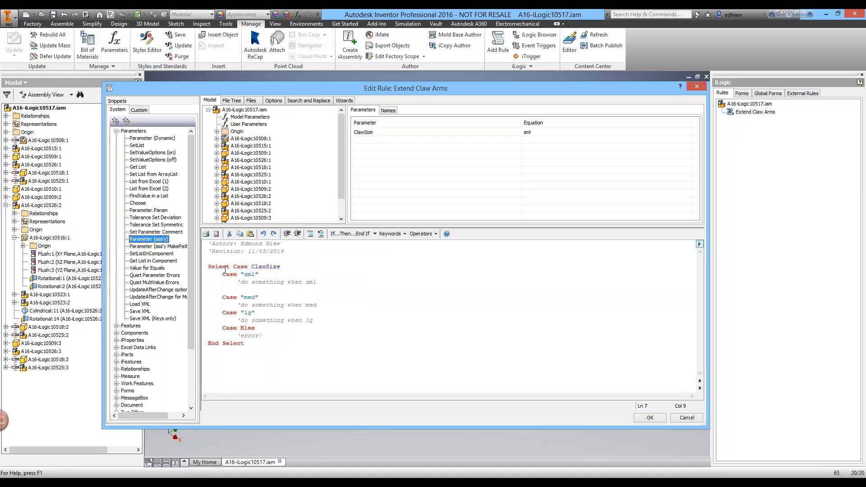
click(237, 290)
double_click(159, 240)
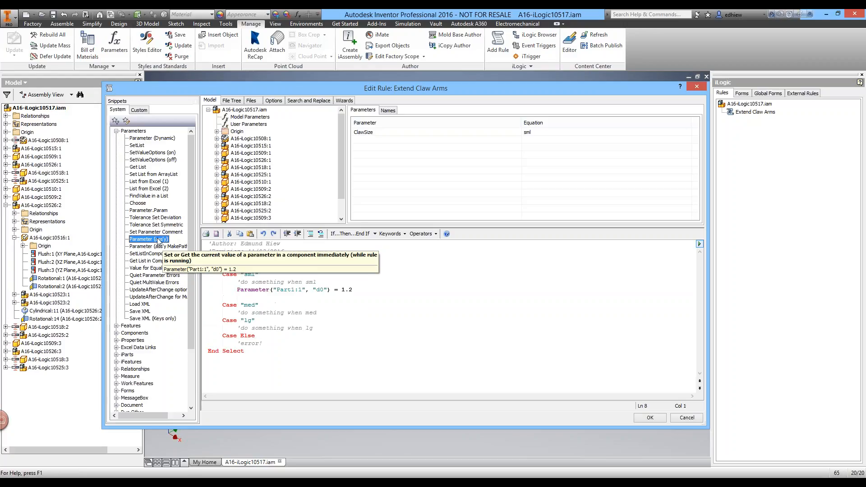
Replace the placeholder component name in the sml Parameter statement with A16-iLogic10505:1.
click(377, 289)
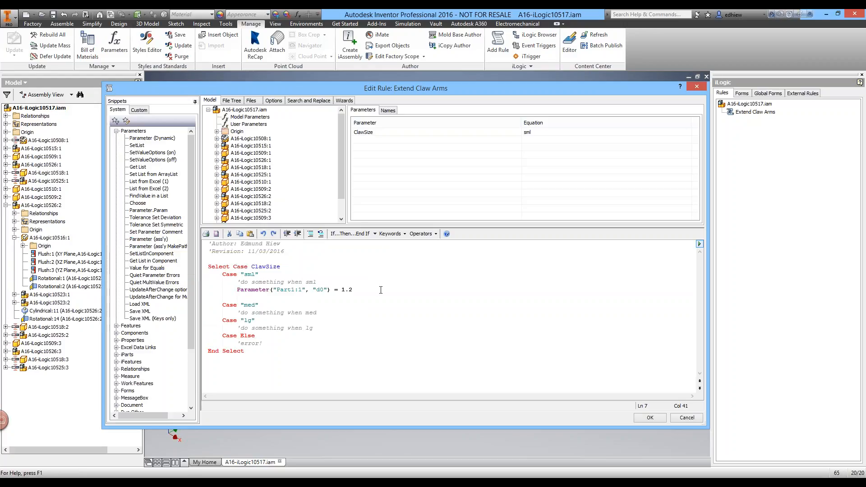
drag(298, 290, 276, 290)
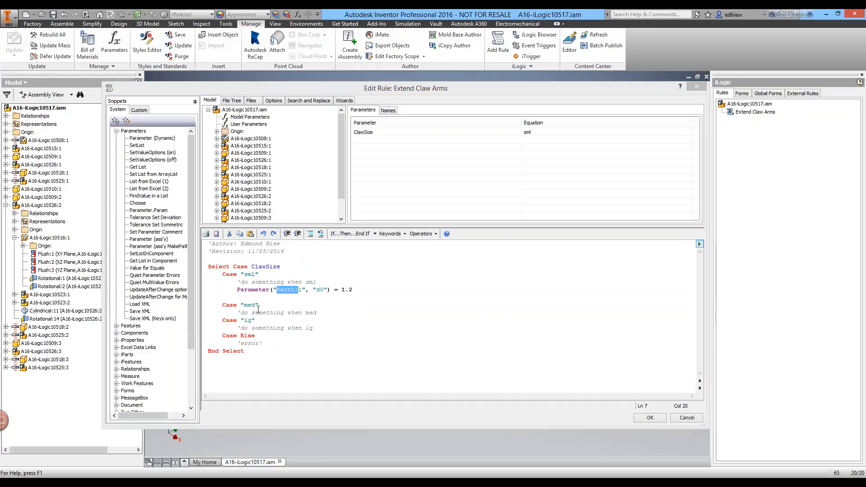
click(284, 291)
drag(302, 290, 277, 291)
text(A16-iLogic10508:1)
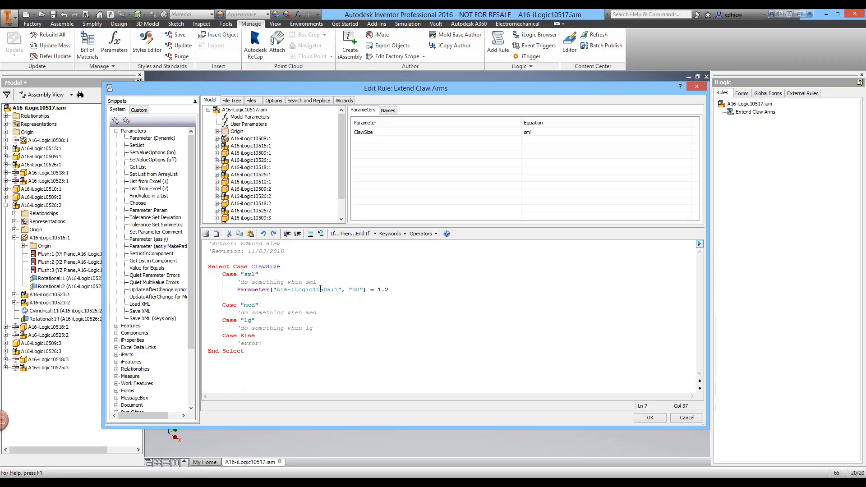
drag(320, 291, 332, 291)
Replace the placeholder parameter name d0 in the sml Parameter statement with ArmLength.
drag(353, 290, 360, 289)
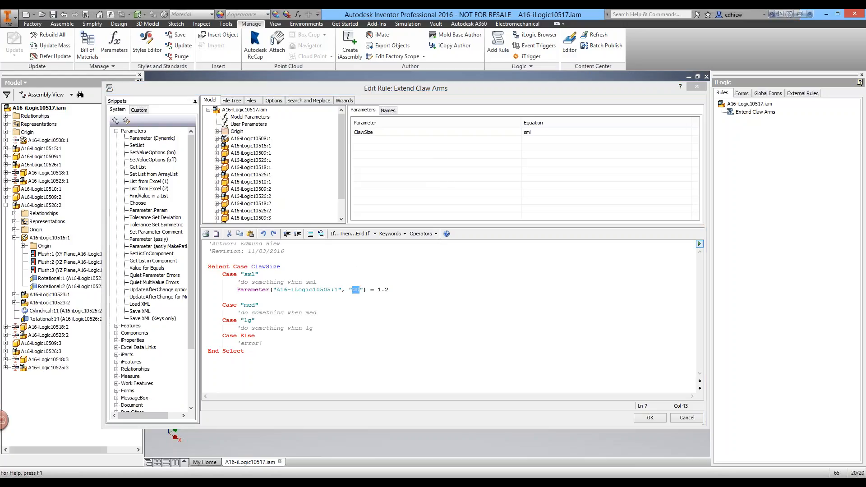
key(BackSpace)
text(ArmLeng)
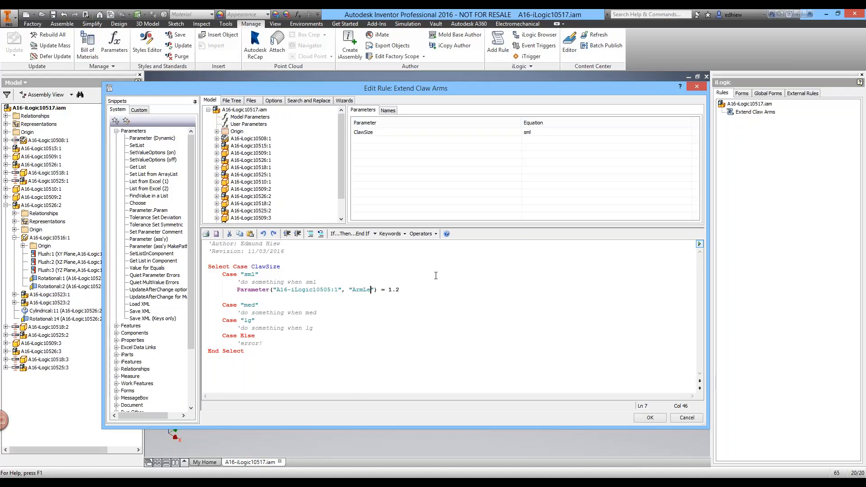
text(th)
Look up the PoleLength parameter among the model parameters of A16-iLogic10516:1, inside subassembly A16-iLogic10526:1.
scroll(343, 141, down, 1)
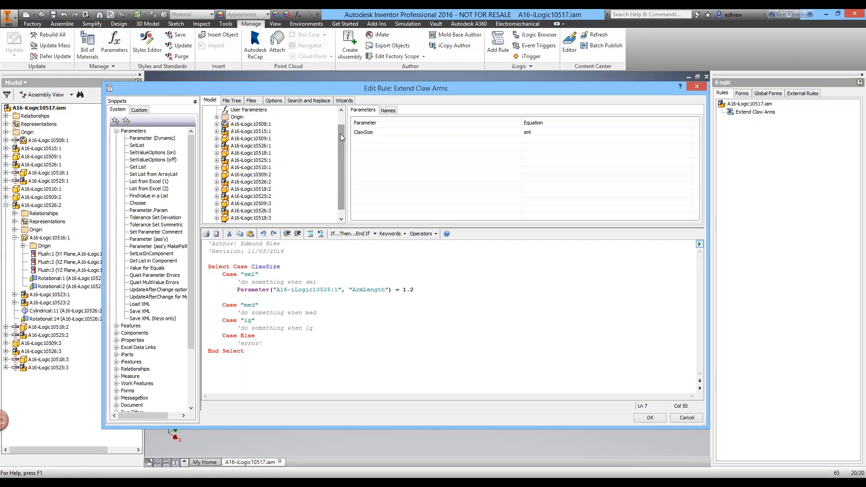
scroll(340, 153, down, 1)
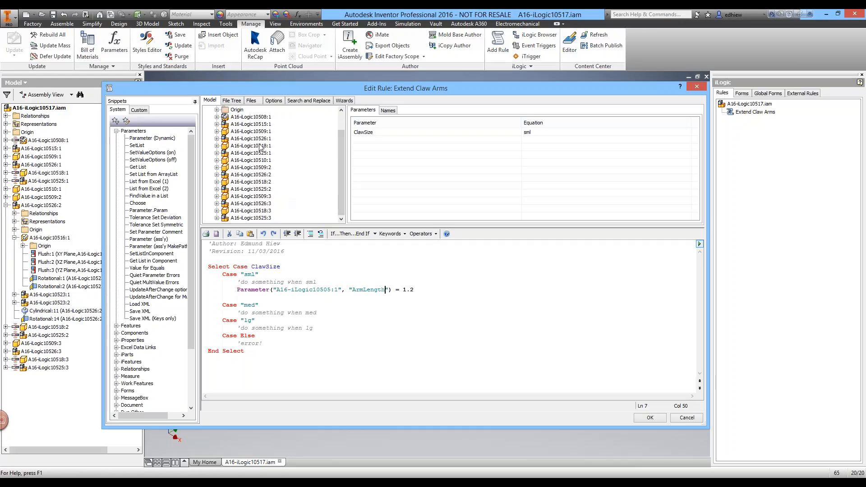
click(217, 124)
click(217, 124)
click(217, 138)
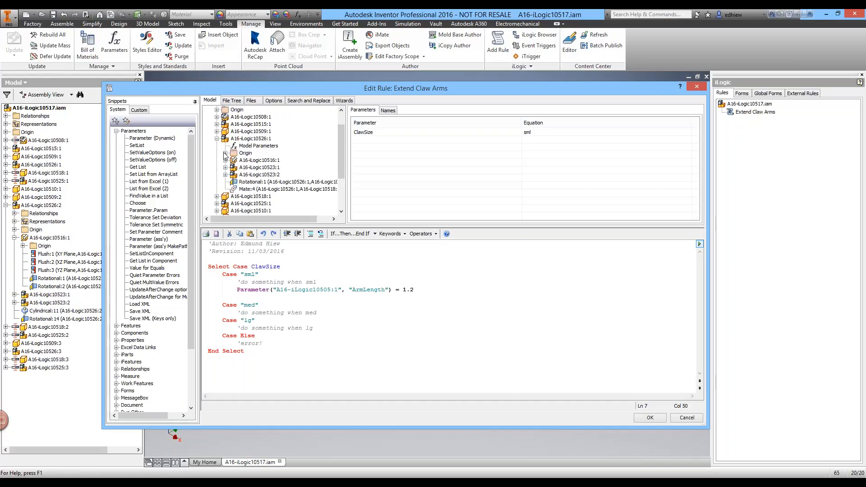
double_click(251, 161)
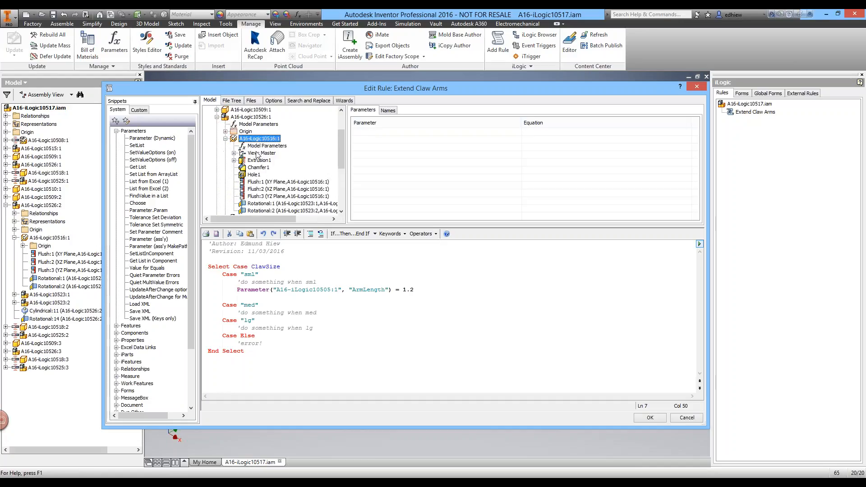
click(257, 146)
click(365, 139)
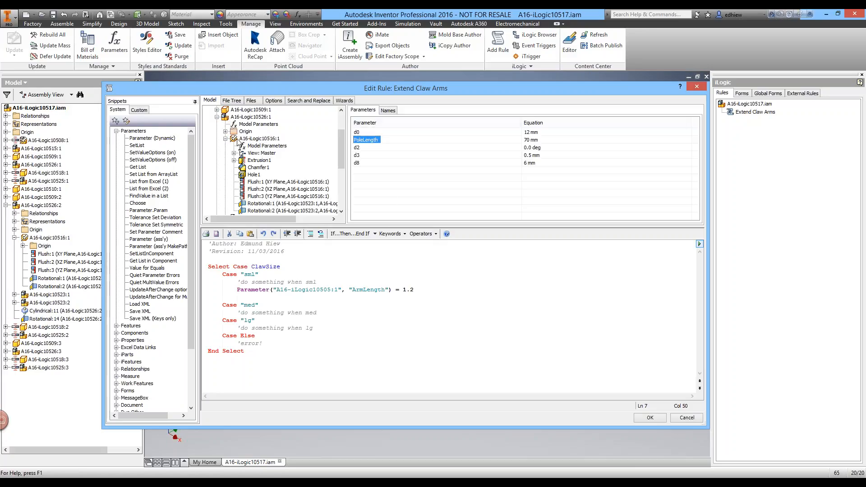
Check the A16-iLogic10505:1 lengths in Inputs.xlsx, then set the sml case's ArmLength value to 170 in the rule.
click(301, 291)
drag(417, 288, 404, 289)
key(alt+Tab)
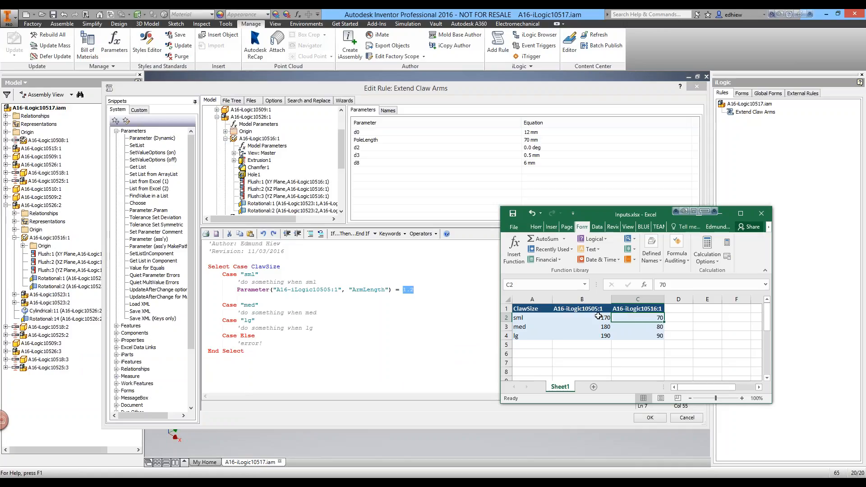
click(603, 318)
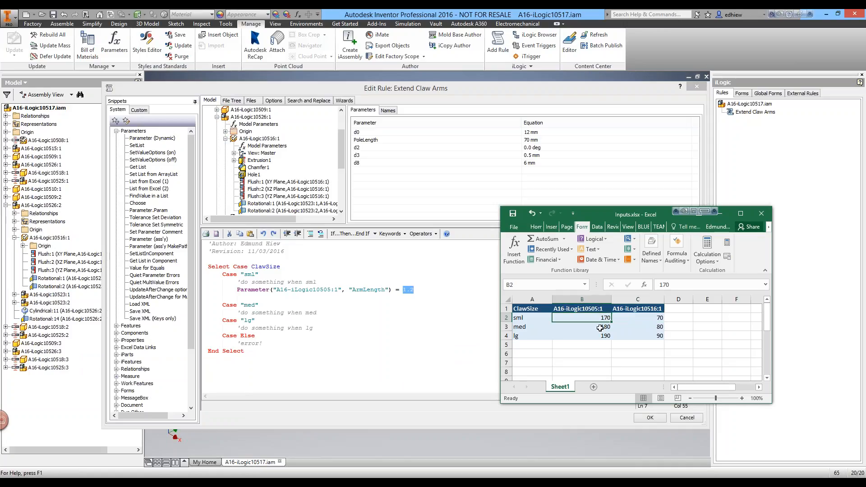
click(597, 327)
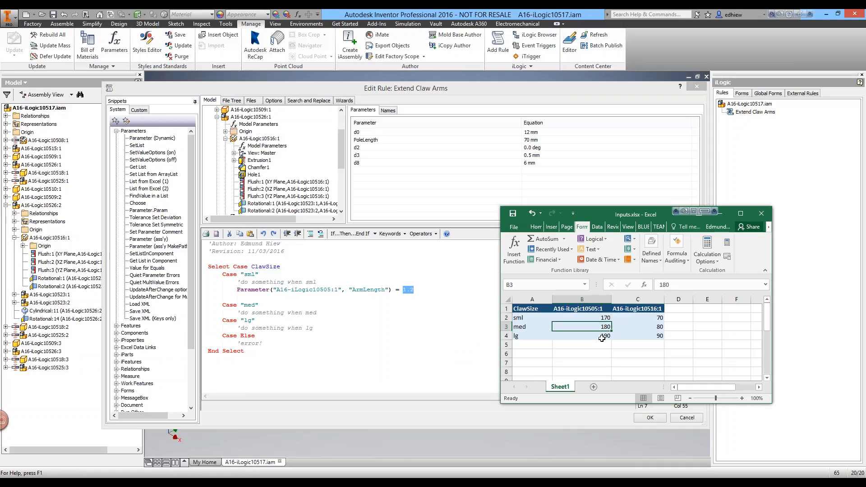
click(720, 214)
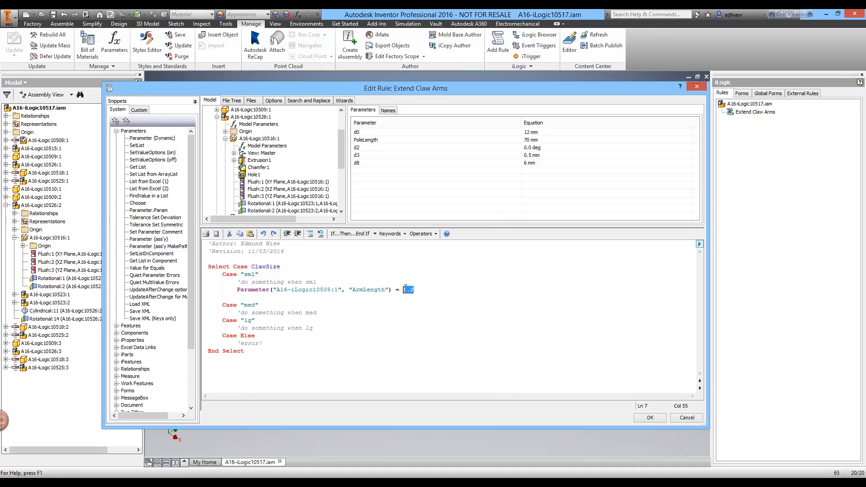
text(170)
Copy the sml ArmLength statement under the med case's comment and change its value to 180.
drag(417, 290, 207, 289)
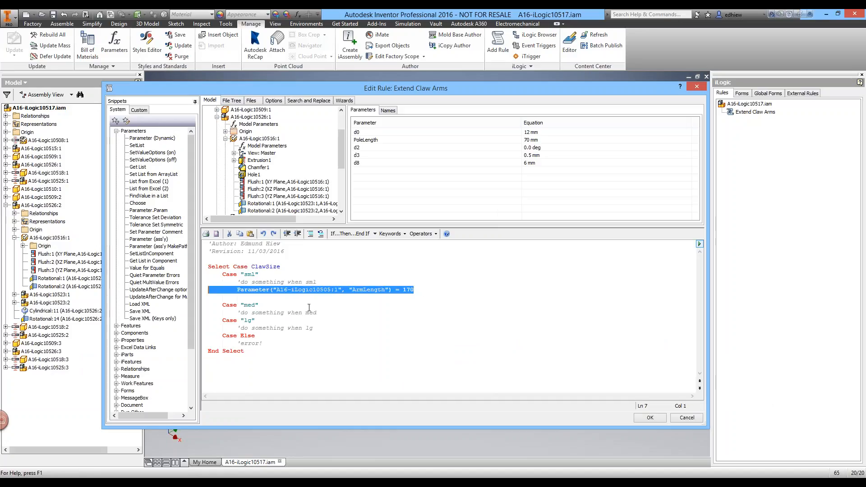
click(322, 313)
key(Return)
text(Parameter("A16-iLogic10505:1", "ArmLength") = 170)
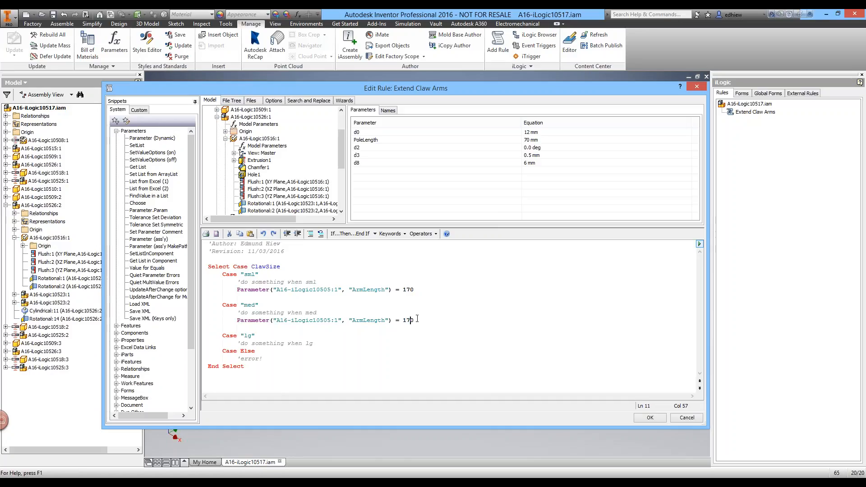
key(BackSpace)
text(8)
Paste the ArmLength statement under the lg comment with the value 190, then save and close the rule.
key(Return)
text(Parameter("A16-iLogic10505:1", "ArmLength") = 170)
key(BackSpace)
text(9)
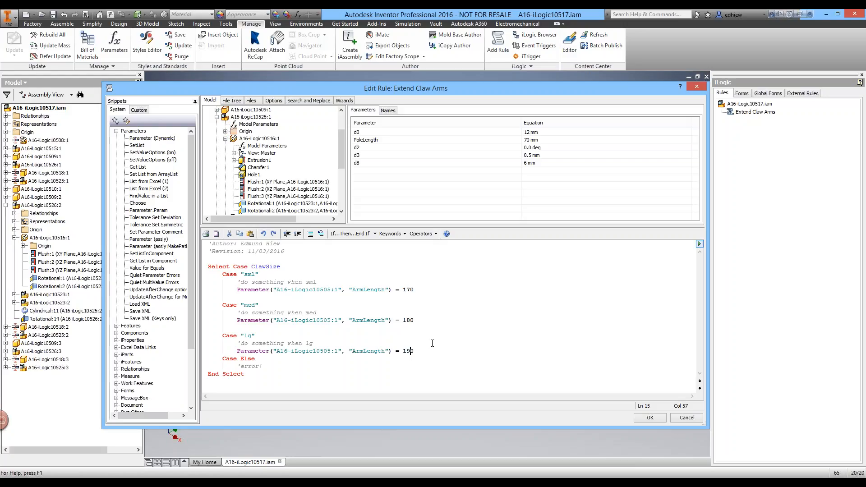
click(413, 330)
click(372, 300)
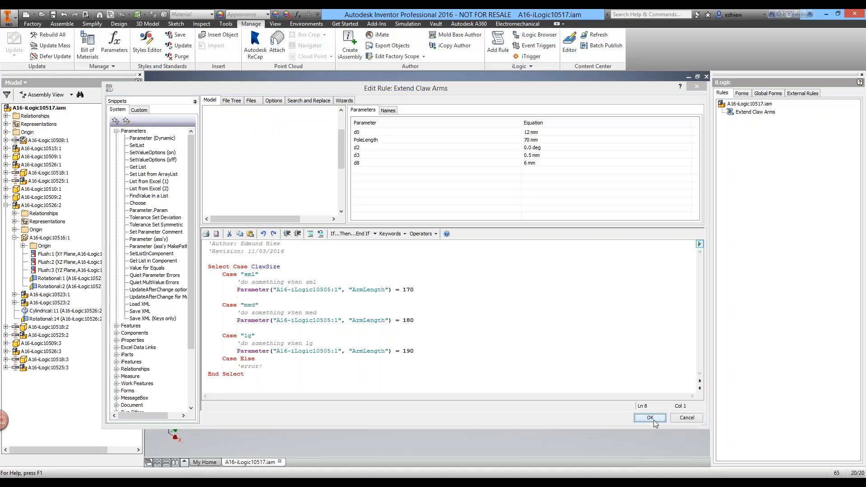
click(649, 418)
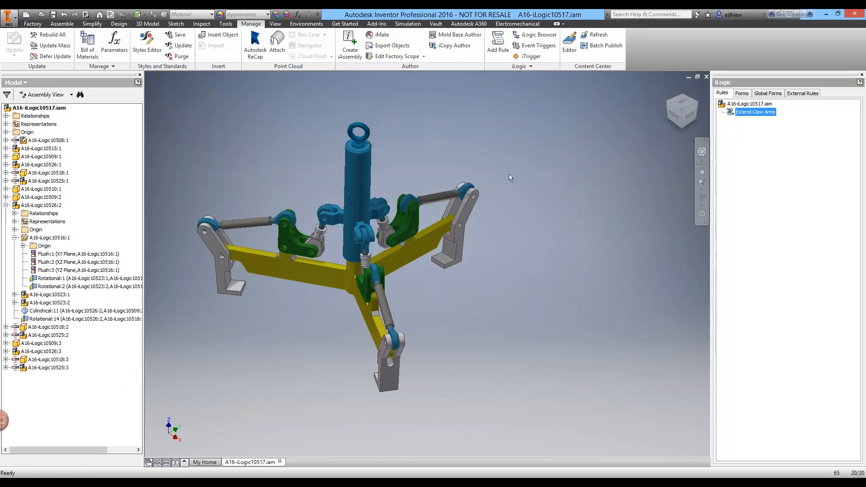
Reopen the Extend Claw Arms rule, delete the End Select line and try to save the rule.
right_click(734, 113)
click(753, 128)
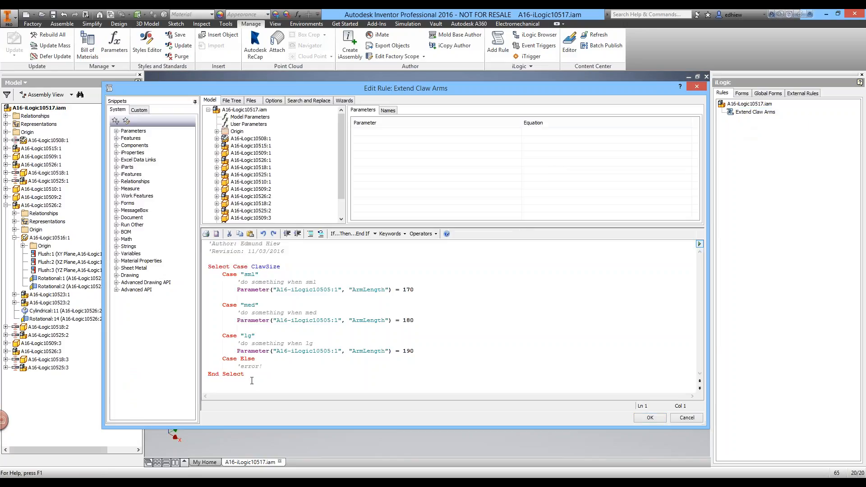
drag(245, 374, 198, 375)
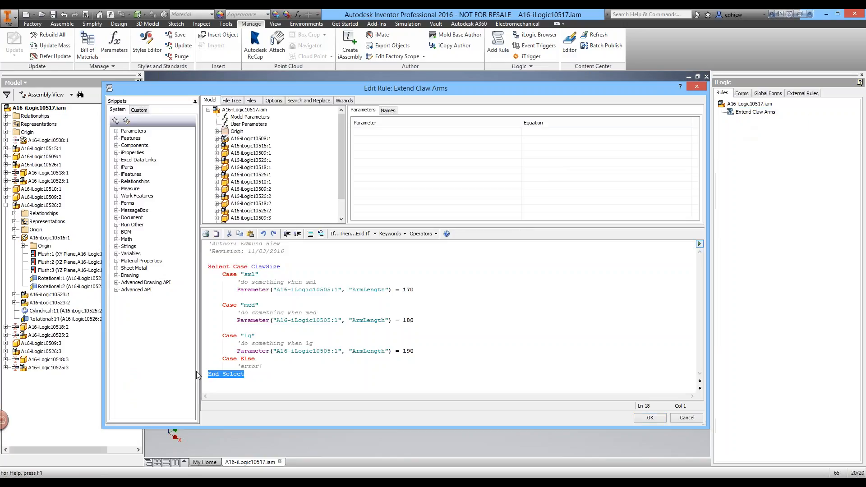
key(Delete)
click(650, 418)
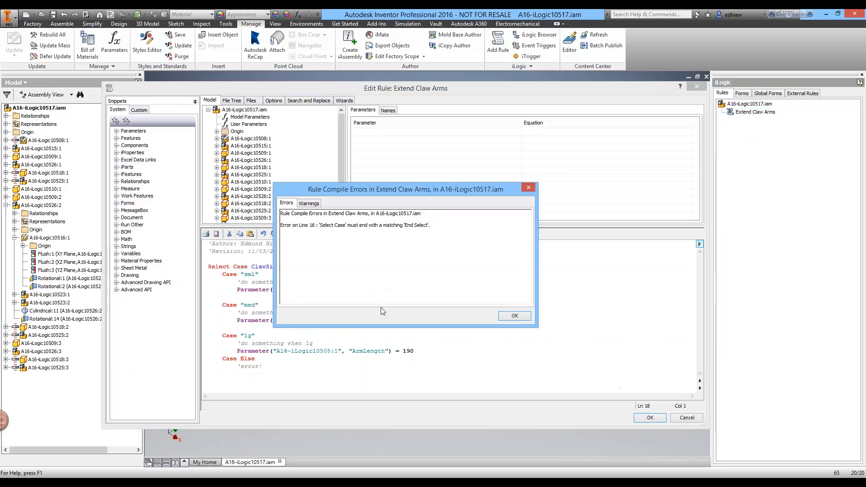
Read the rule compile error, dismiss the report and locate the affected line in the code.
drag(322, 186, 338, 184)
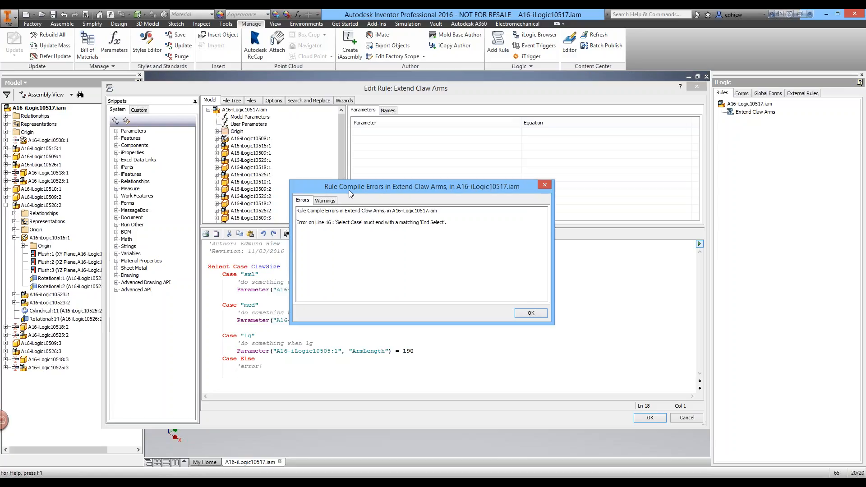
double_click(328, 222)
click(532, 313)
click(531, 313)
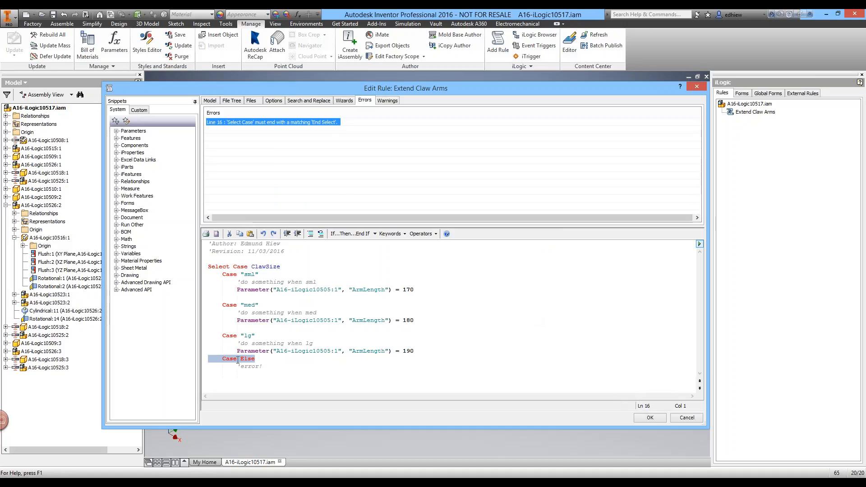
Reinsert End Select on the line below the 'error! comment using the built-in keyword snippet, then save the rule.
click(269, 360)
click(271, 375)
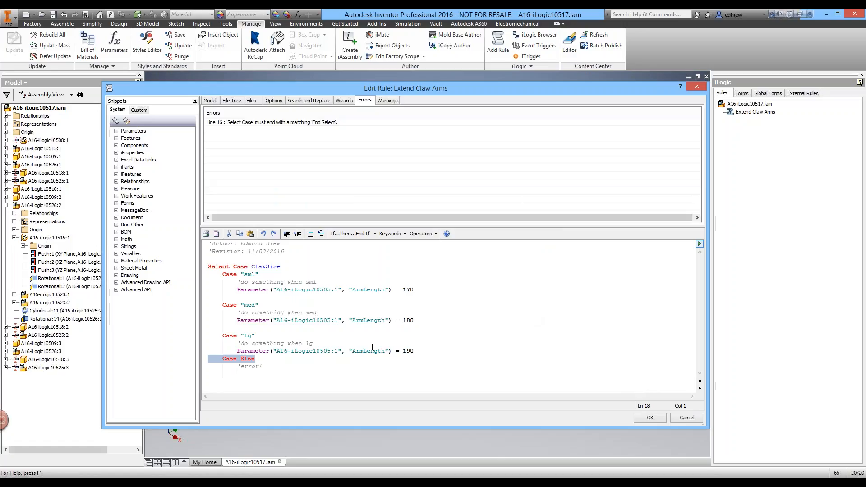
text(Sle)
key(BackSpace)
key(BackSpace)
key(BackSpace)
click(402, 234)
click(404, 275)
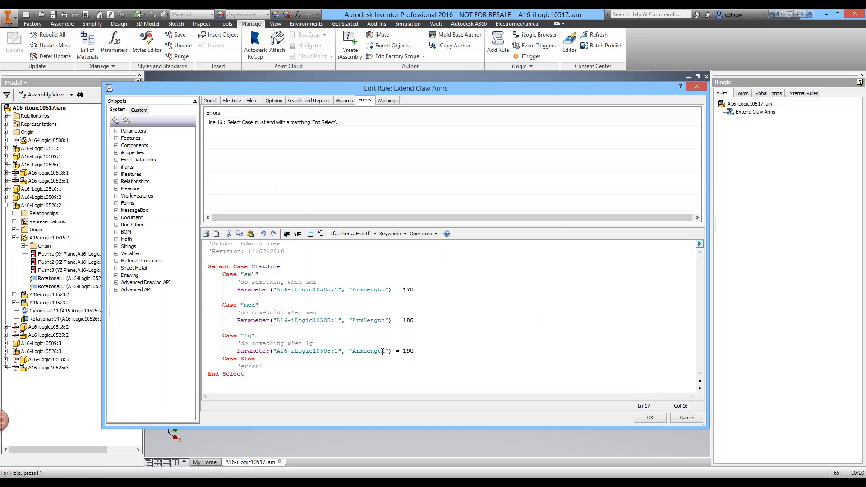
click(650, 417)
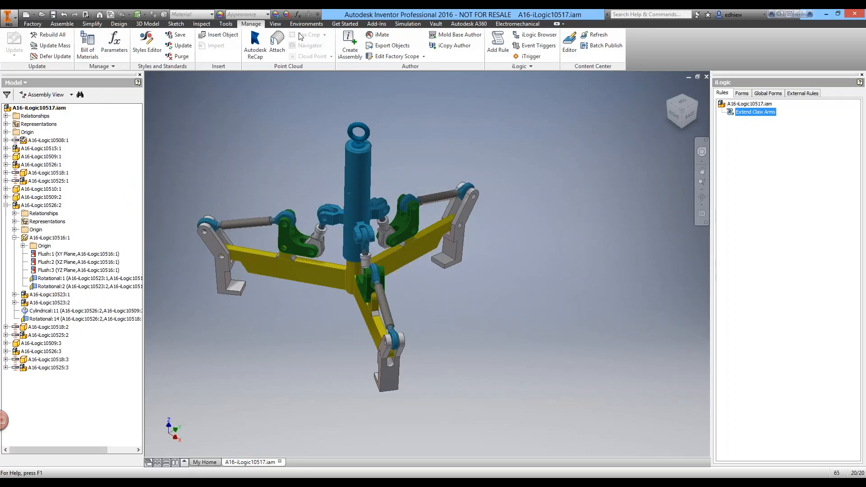
Set the ClawSize user parameter to med and test the claw's motion by moving the central cylinder.
click(299, 15)
click(395, 157)
click(378, 172)
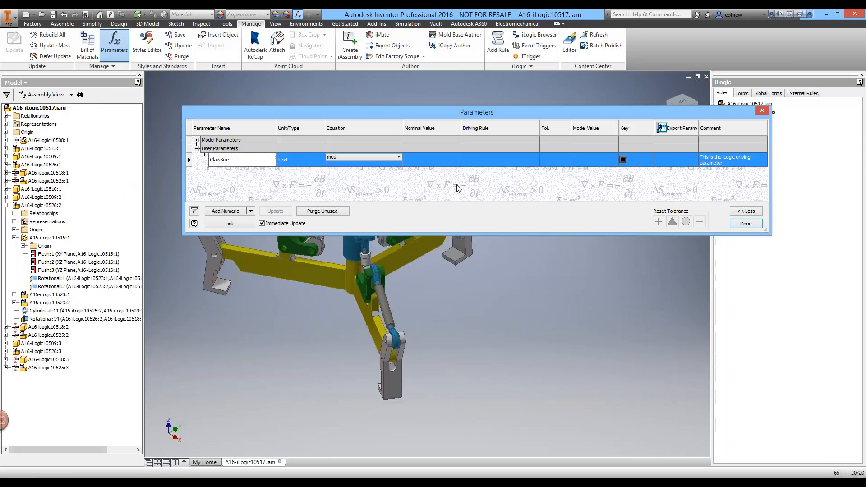
click(745, 224)
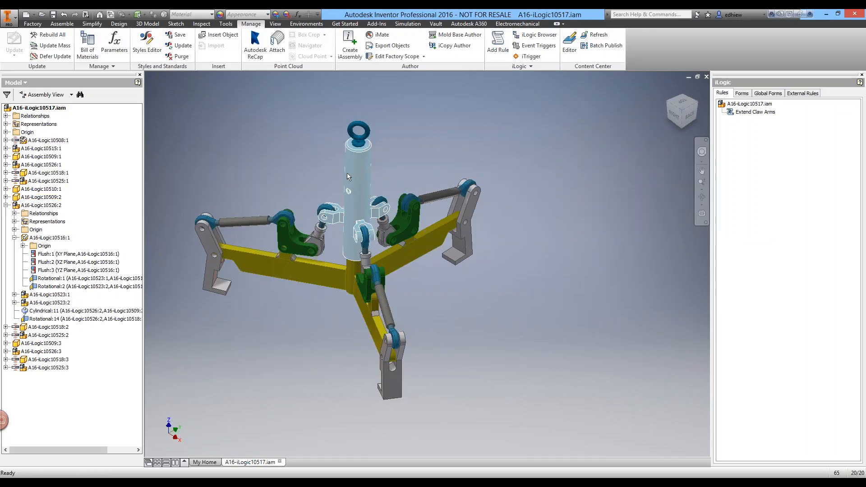
drag(362, 158, 361, 161)
click(302, 139)
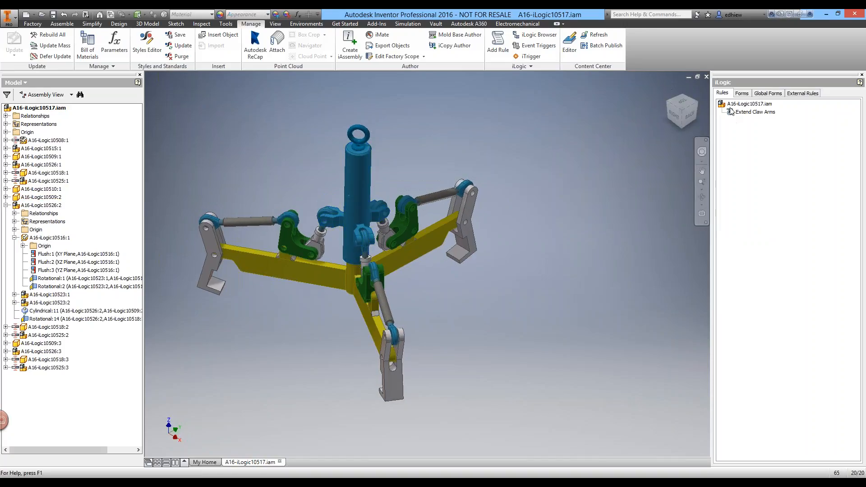
Open the assembly's parameters and set ClawSize to lg to test the longest arm.
click(298, 14)
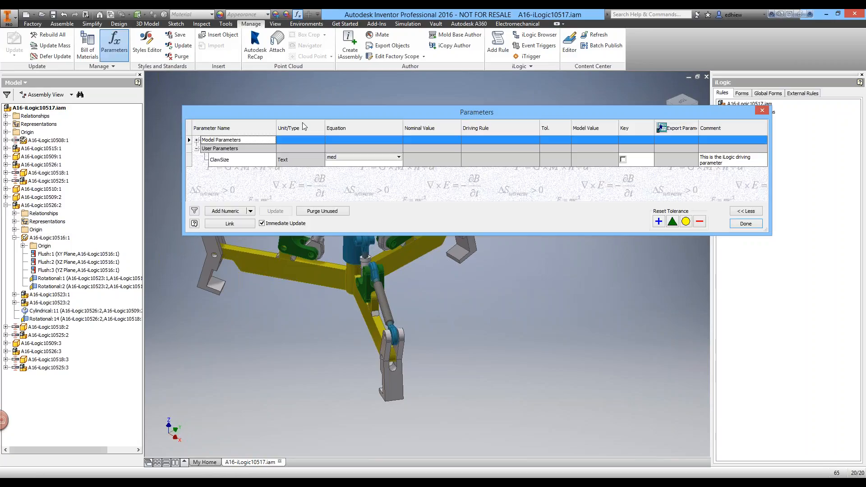
click(342, 160)
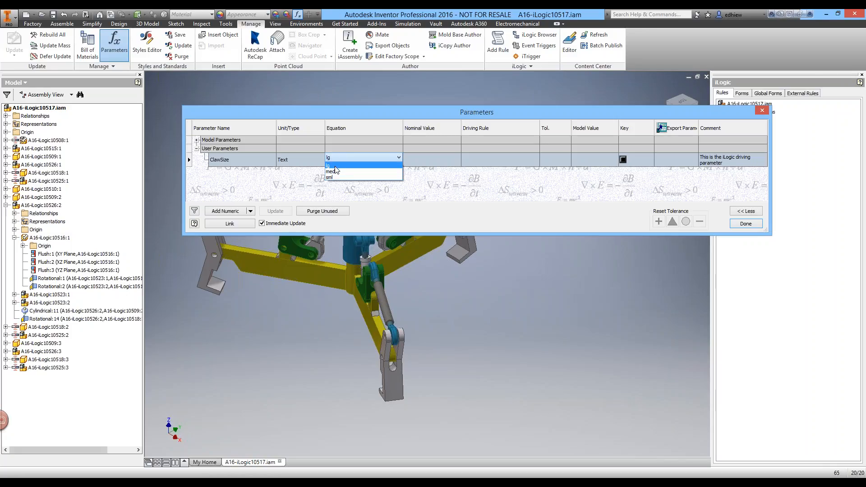
click(335, 166)
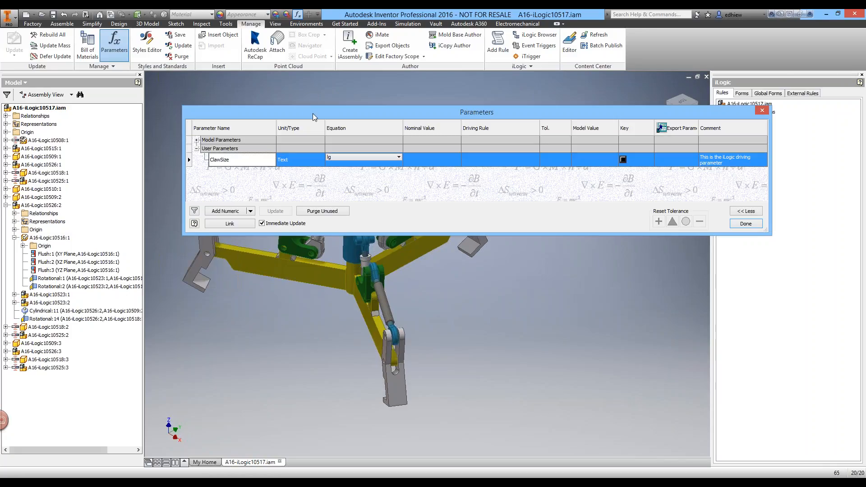
Move the Parameters dialog clear of the claw model and switch ClawSize back to med.
drag(306, 112, 258, 57)
click(283, 100)
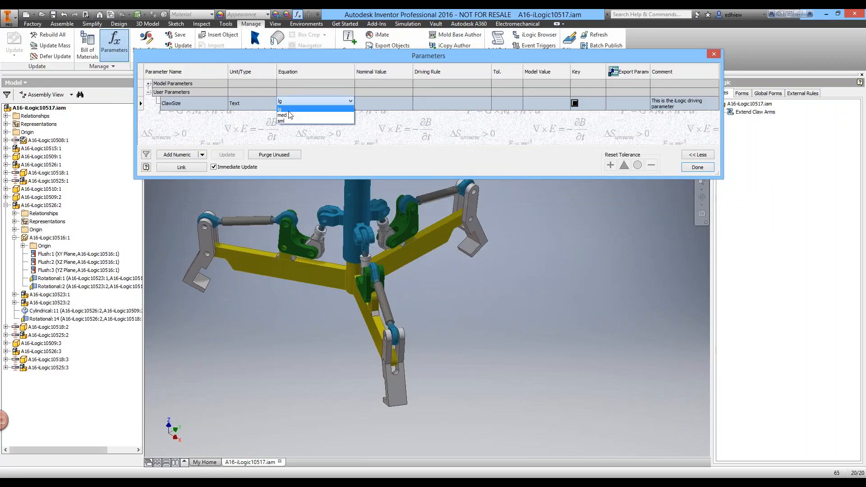
click(288, 114)
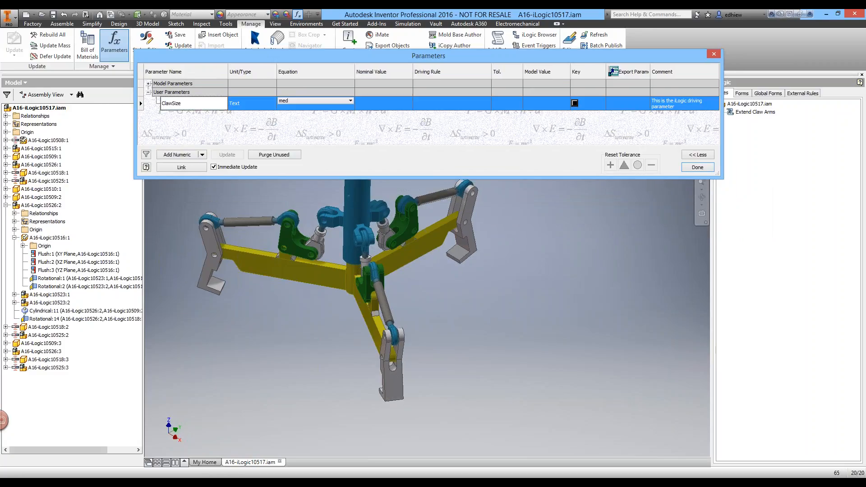
Test the ClawSize user parameter at lg and at sml, leave it at sml, and close the parameters.
click(291, 103)
click(292, 109)
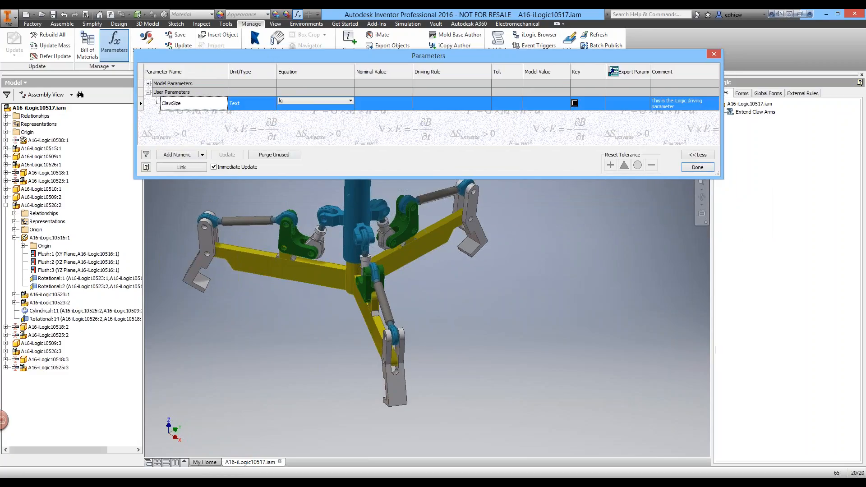
click(292, 99)
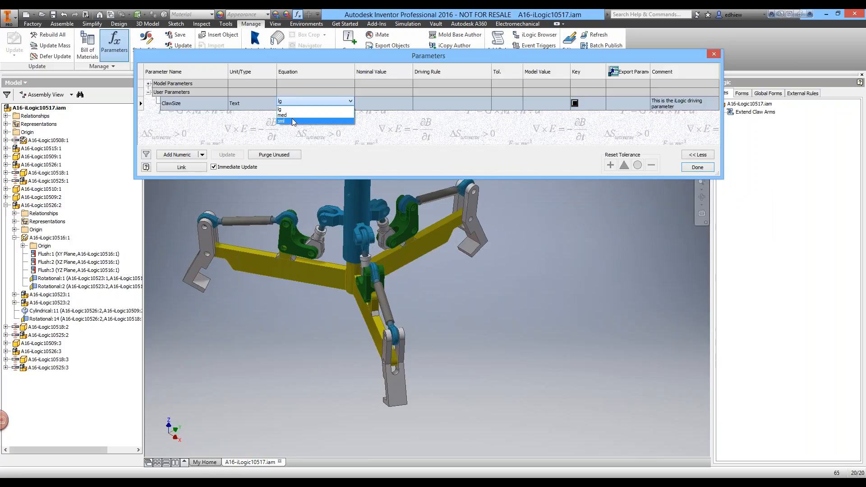
click(292, 121)
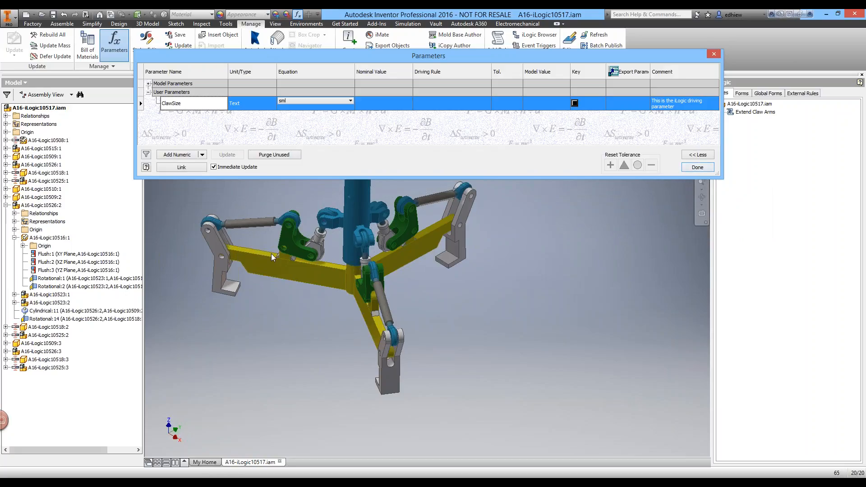
click(694, 167)
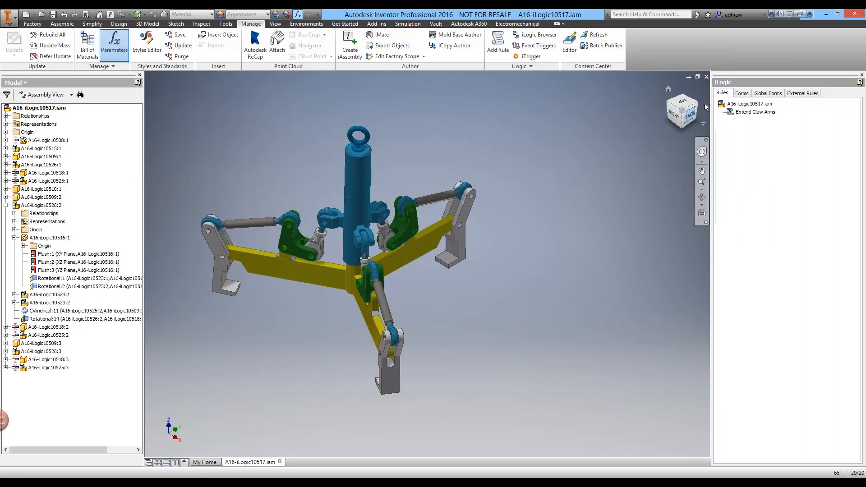
Open the Extend Claw Arms rule for editing and duplicate the ArmLength line directly below itself in the sml case.
double_click(732, 114)
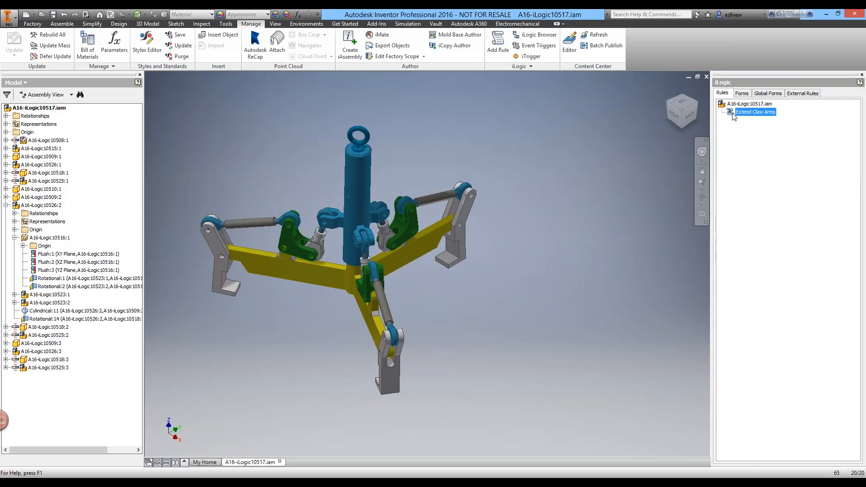
right_click(732, 113)
click(752, 131)
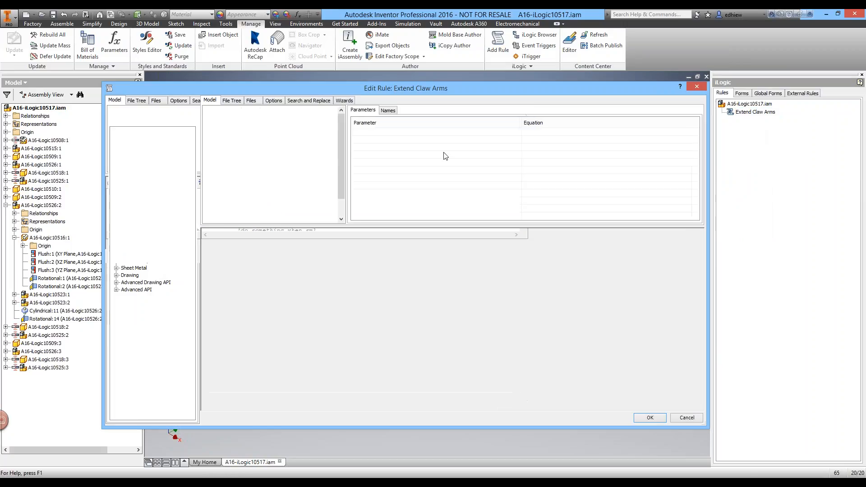
drag(426, 88, 438, 80)
drag(537, 280, 331, 280)
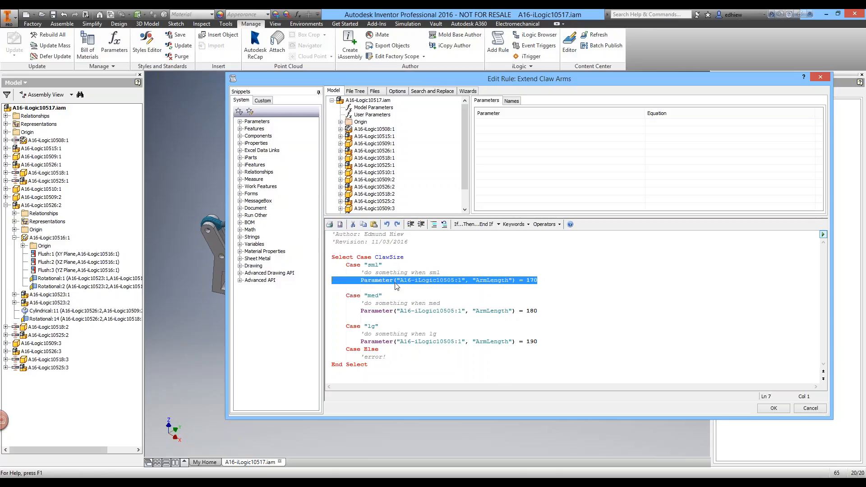
key(ctrl+c)
click(351, 288)
key(ctrl+v)
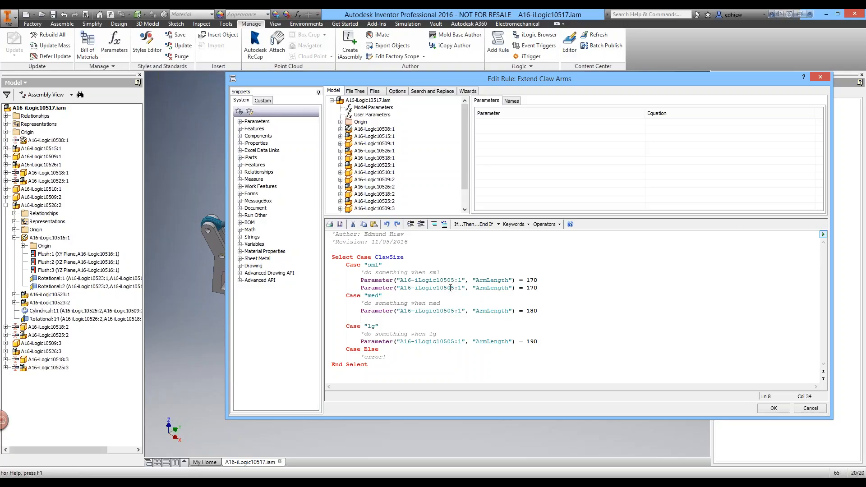
Change the duplicated sml line to set PoleLength of A16-iLogic10516:1 to 70.
drag(453, 288, 449, 288)
text(6)
drag(477, 288, 487, 288)
text(Pole)
click(551, 288)
key(BackSpace)
Copy the PoleLength line from the sml case into the med case and set its value to 80.
drag(546, 290, 275, 289)
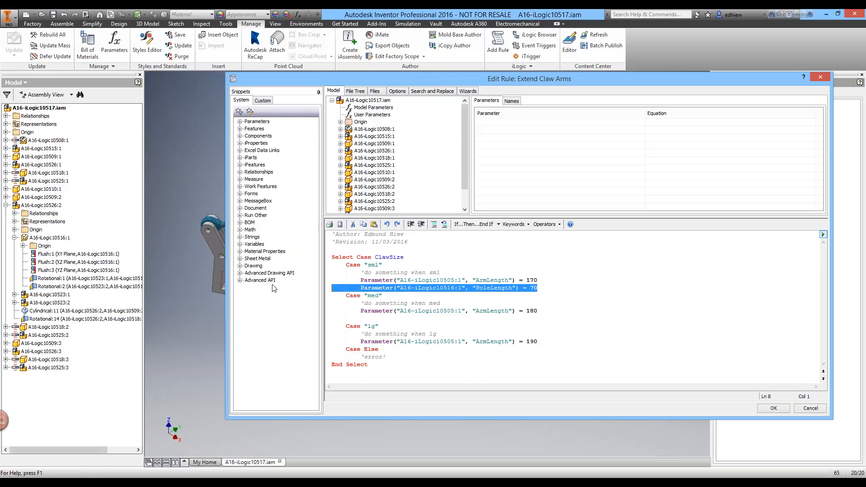
click(347, 318)
click(330, 319)
key(ctrl+v)
key(BackSpace)
key(BackSpace)
text(80)
Add the PoleLength line below the ArmLength line in the lg case with a value of 90.
click(544, 343)
key(Return)
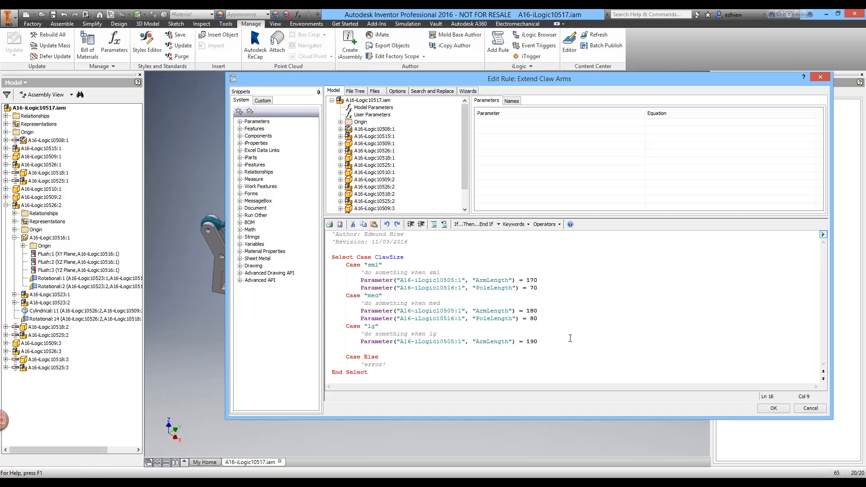
key(ctrl+v)
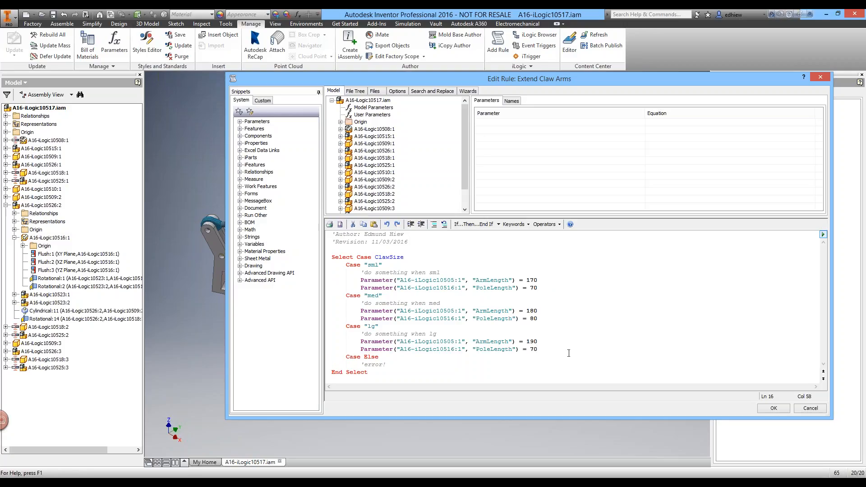
key(BackSpace)
text(9)
Append the comment 'PoleLength to the pole parameter lines of the lg, med and sml cases.
key(End)
text('PoleLength)
drag(592, 350, 541, 350)
click(548, 319)
key(BackSpace)
key(BackSpace)
key(BackSpace)
key(BackSpace)
text(0)
key(ctrl+v)
click(539, 288)
key(ctrl+v)
Append the comment 'ArmLength to the arm parameter lines of the lg, med and sml cases.
click(553, 343)
text(')
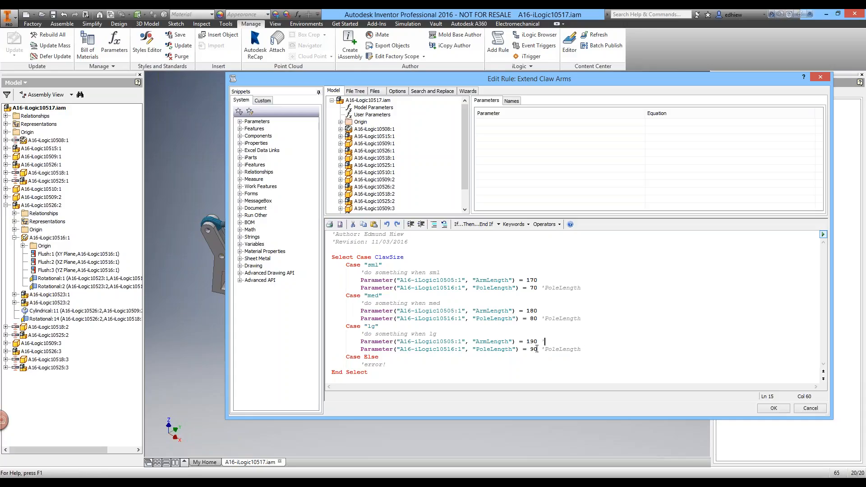
key(ctrl+c)
key(End)
key(ctrl+v)
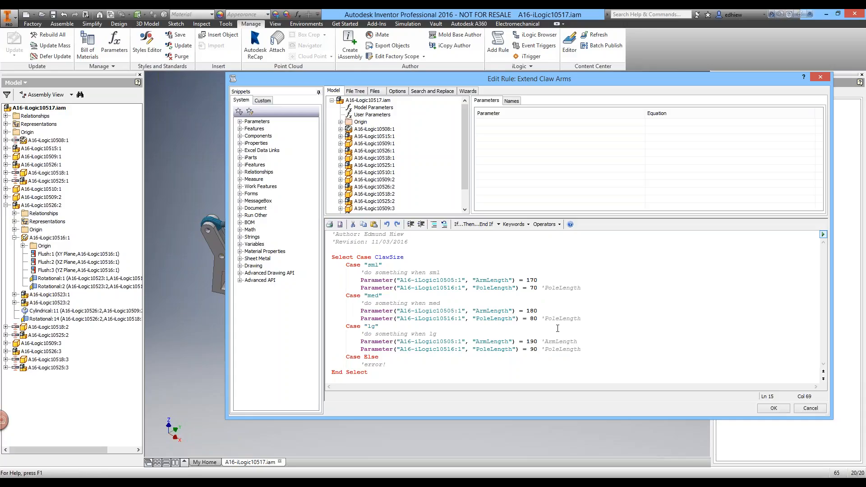
drag(579, 342, 543, 341)
click(551, 310)
key(ctrl+v)
click(550, 279)
key(ctrl+v)
Insert the built-in MessageBox Show snippet on a new line below the 'error! comment in Case Else.
key(Return)
scroll(364, 346, down, 1)
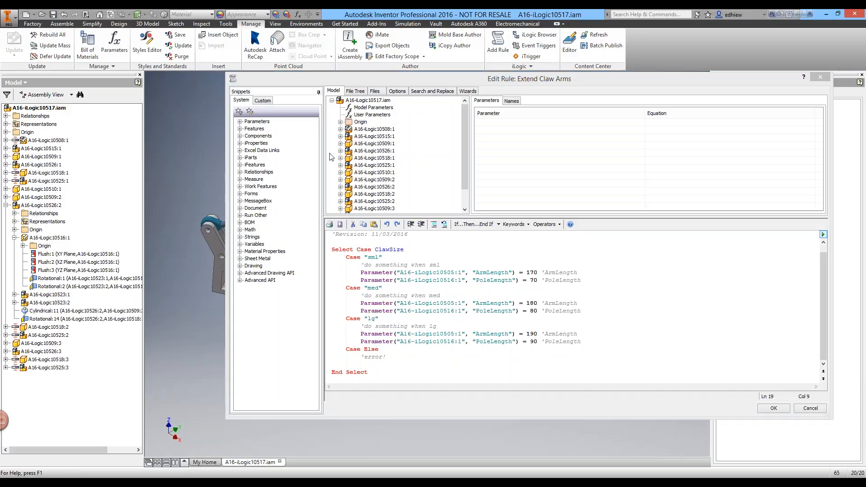
click(239, 202)
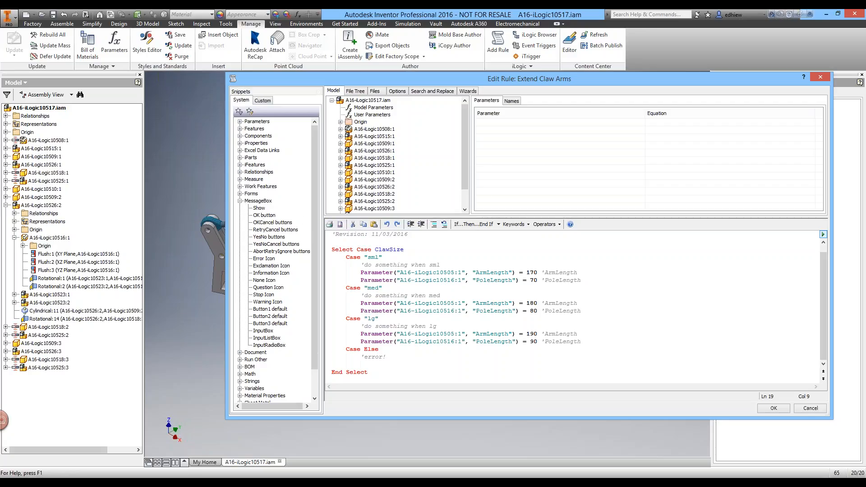
click(258, 208)
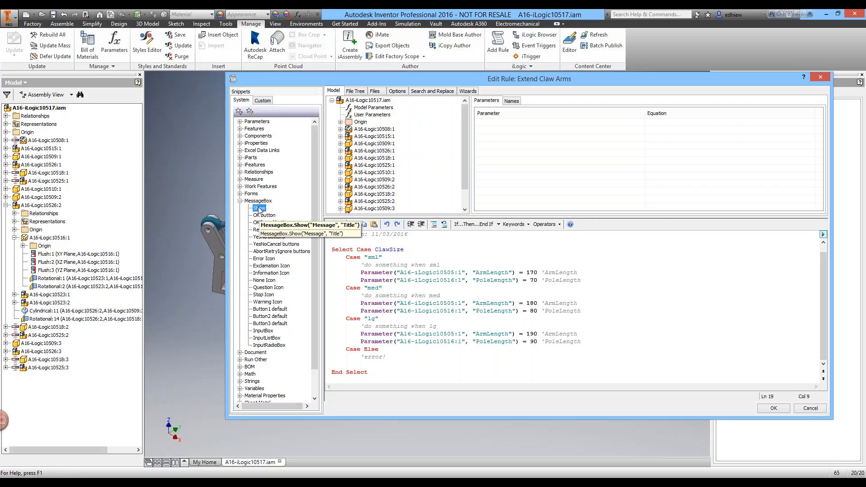
double_click(259, 209)
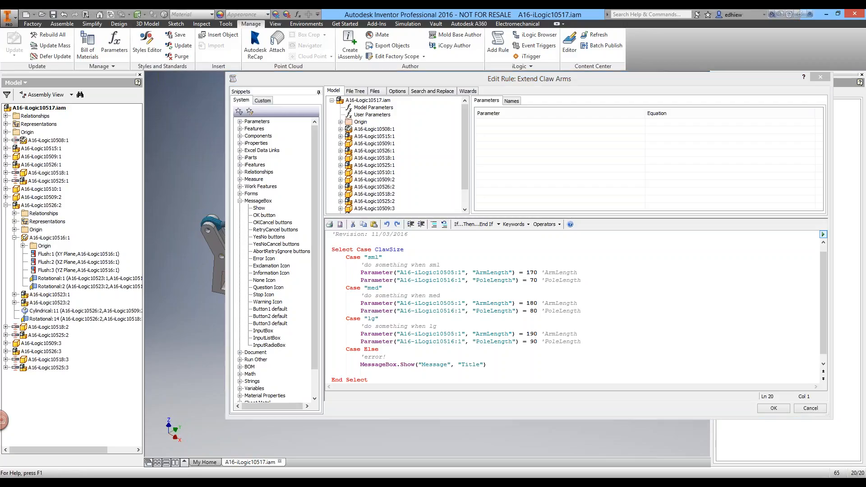
Set the message to "No handling for custom values at the moment. Sorry :)" and the title to "Value out of bounds", keeping the call on one line.
double_click(434, 364)
key(ctrl+v)
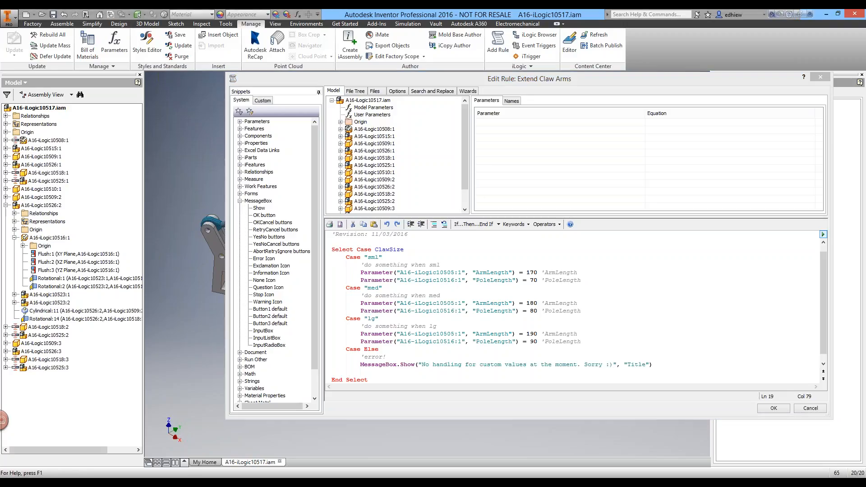
double_click(624, 363)
key(ctrl+v)
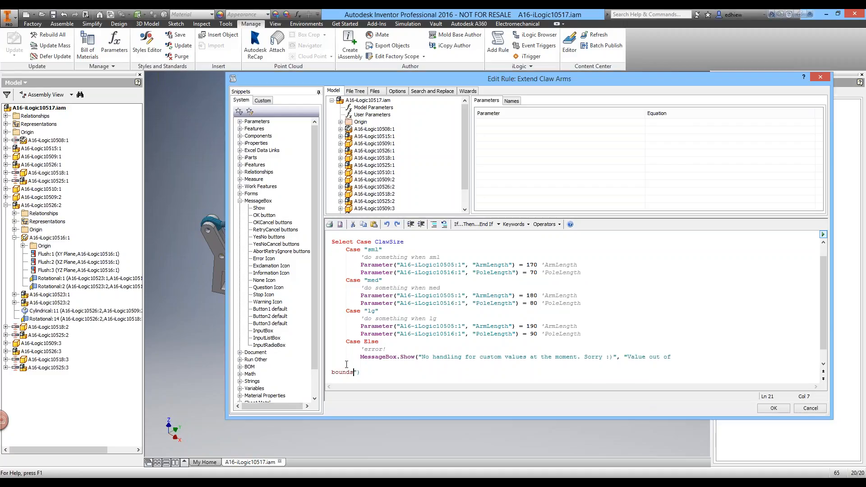
mouse_move(332, 372)
mouse_down()
mouse_move(331, 378)
mouse_move(329, 363)
mouse_up()
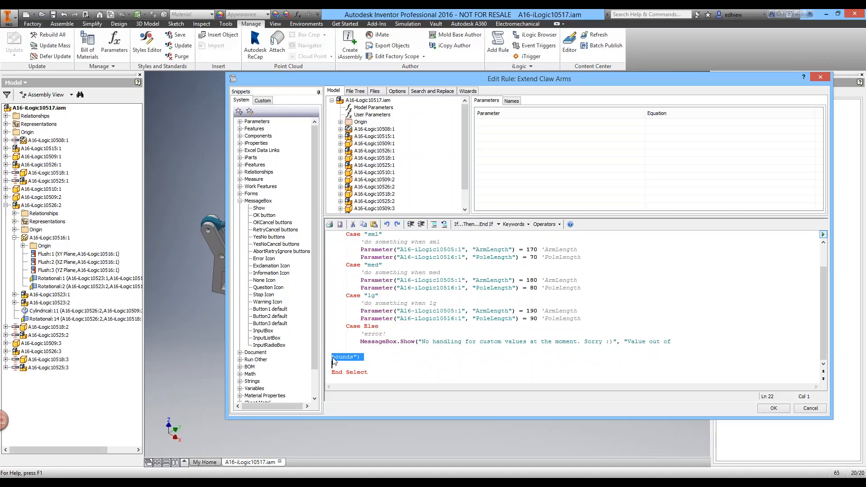
key(Left)
key(BackSpace)
key(BackSpace)
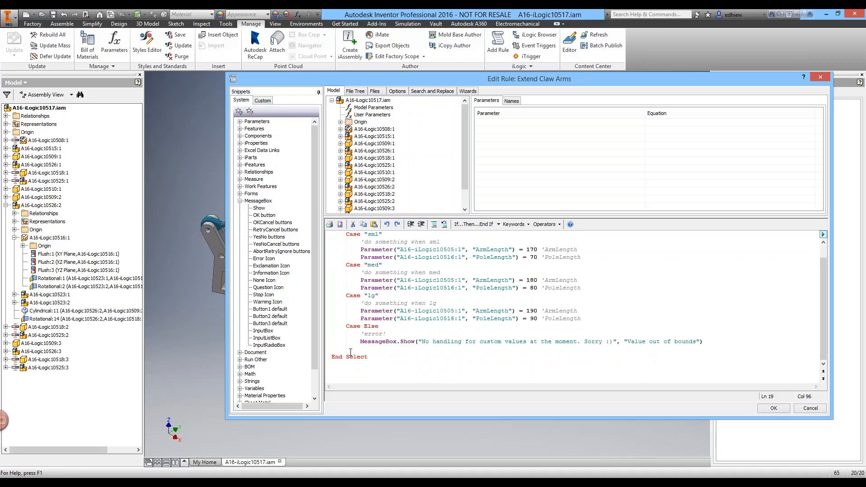
Review the Select Case code from the size cases to the Case Else message, then save the rule.
scroll(350, 351, up, 2)
click(498, 303)
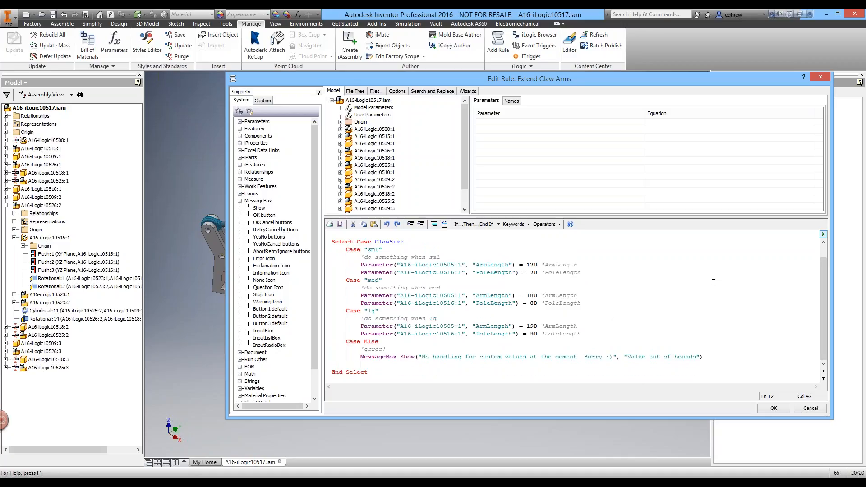
click(715, 244)
click(711, 358)
click(625, 357)
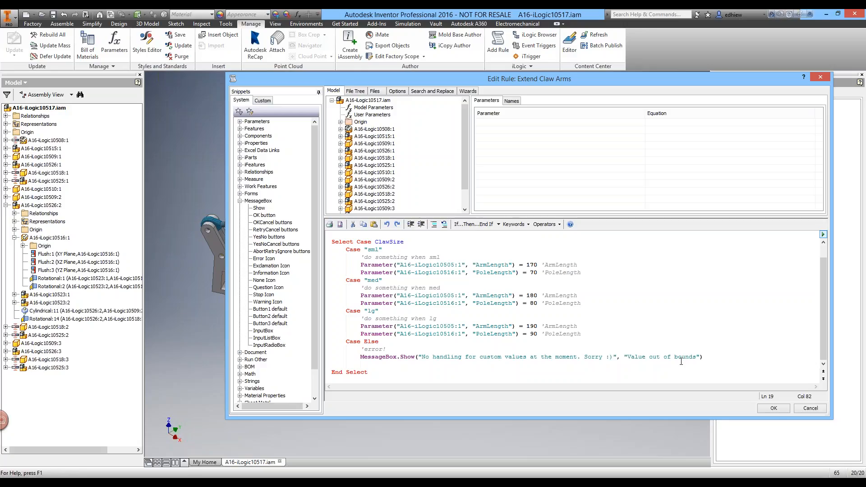
click(635, 348)
scroll(618, 338, up, 1)
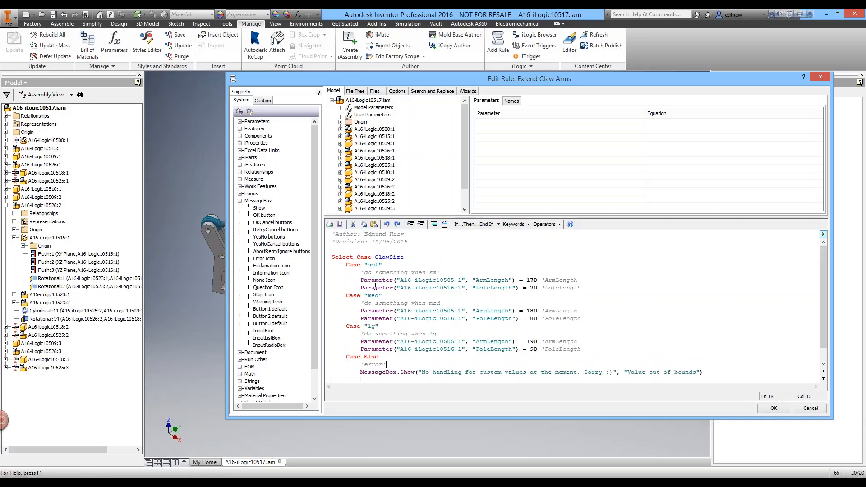
click(770, 408)
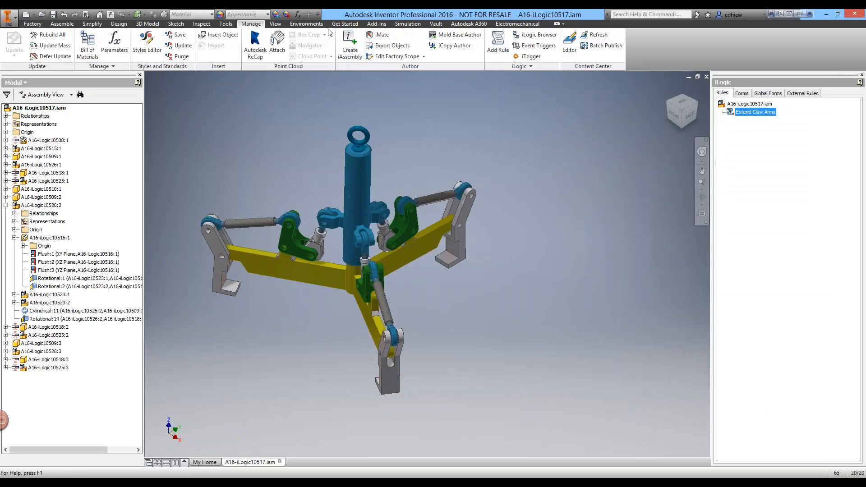
Test the updated rule by setting ClawSize to med, lg and back to med, then close the parameters.
click(297, 14)
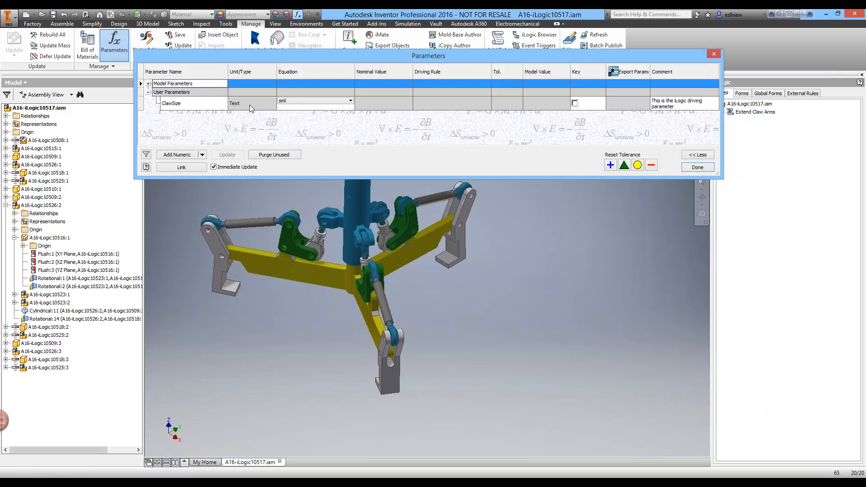
click(306, 106)
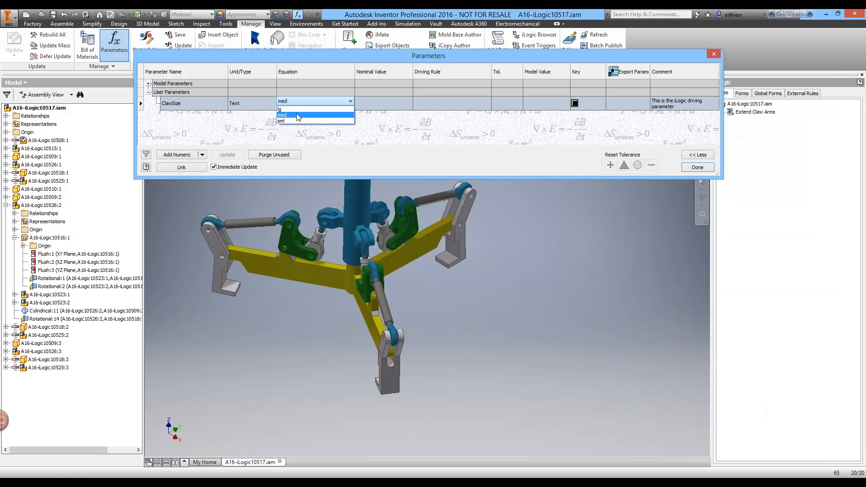
click(298, 116)
click(302, 100)
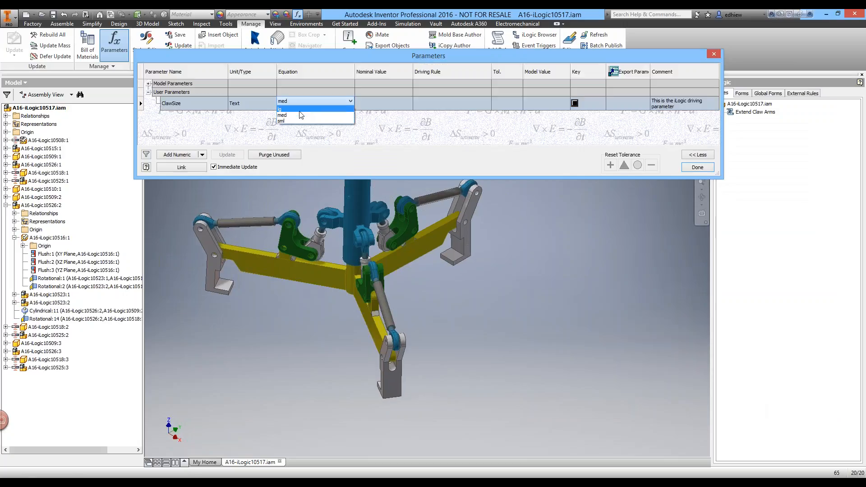
click(299, 108)
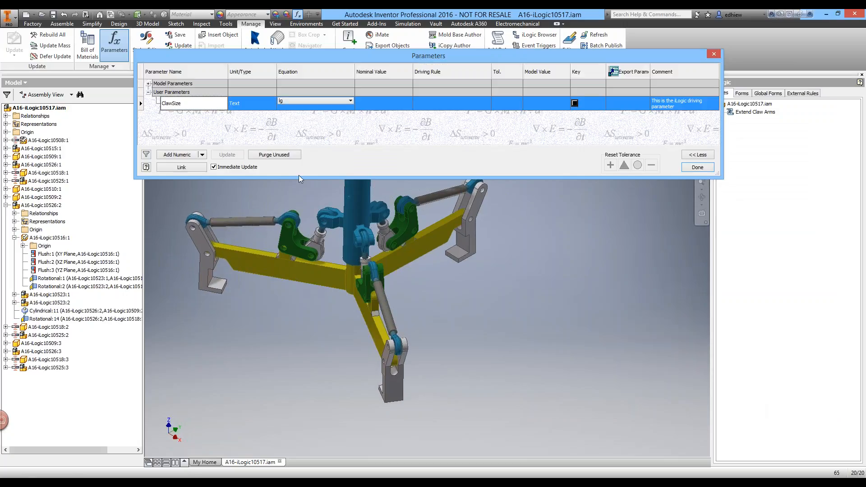
click(305, 101)
click(298, 115)
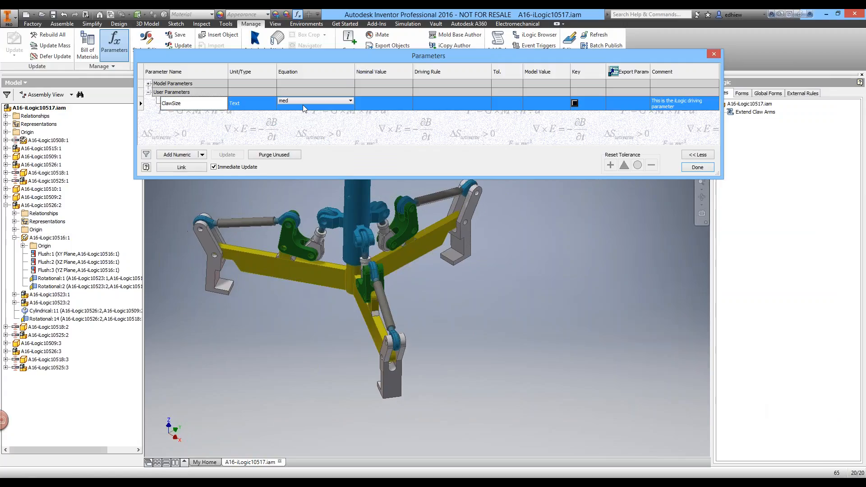
click(698, 167)
Add a new iLogic form to the assembly and move the Form Editor and its Form 1 preview over the model area.
middle_drag(497, 163, 553, 165)
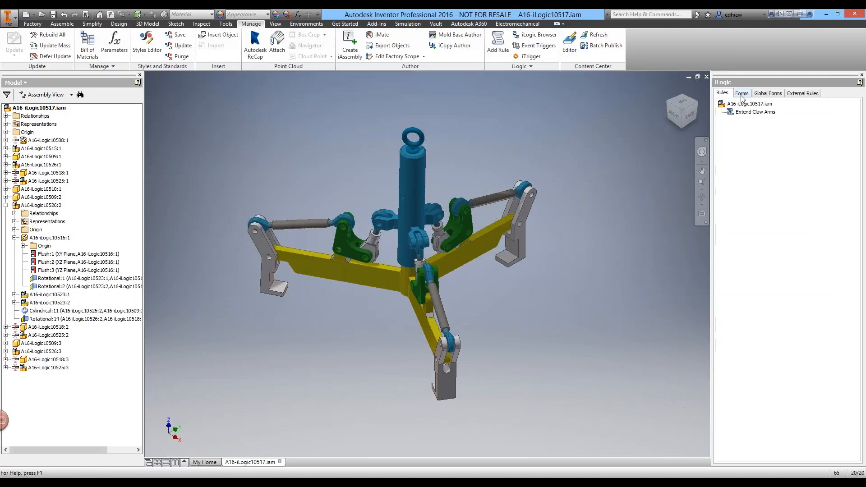
click(741, 93)
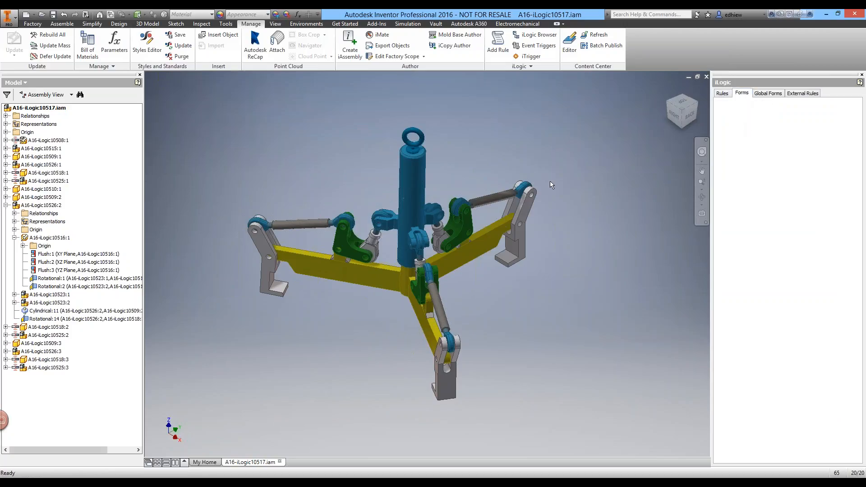
right_click(731, 122)
click(736, 108)
right_click(744, 122)
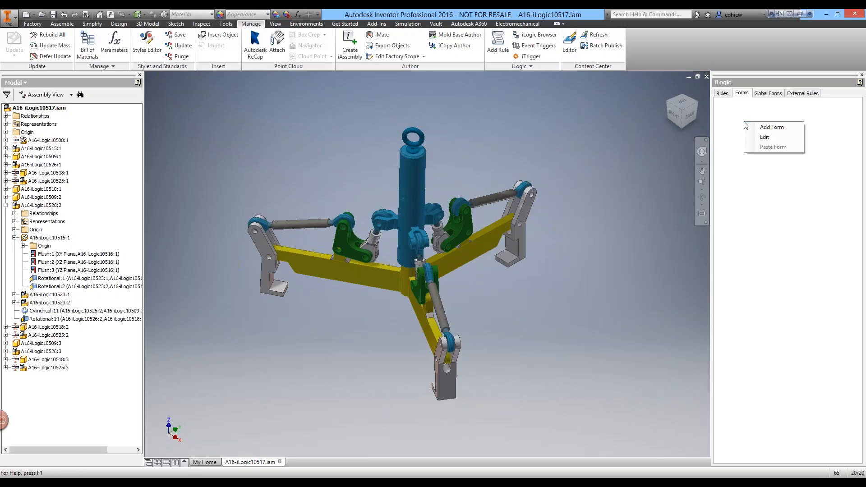
click(772, 127)
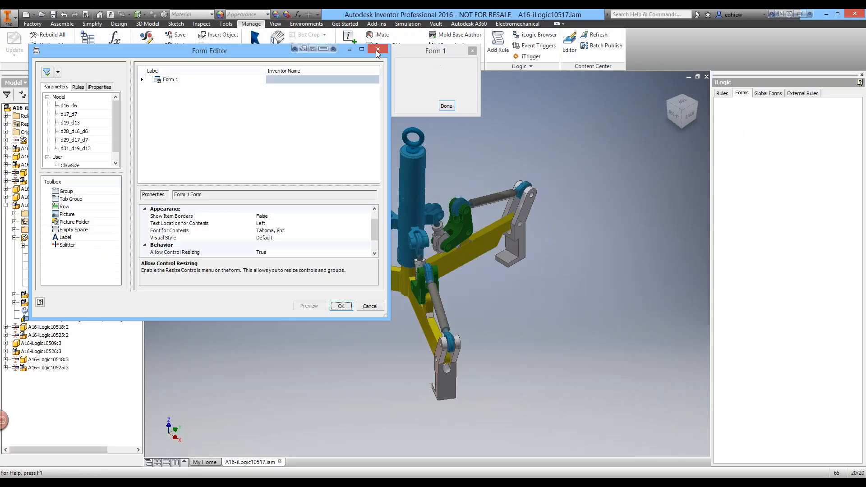
drag(243, 54, 363, 144)
drag(423, 55, 543, 145)
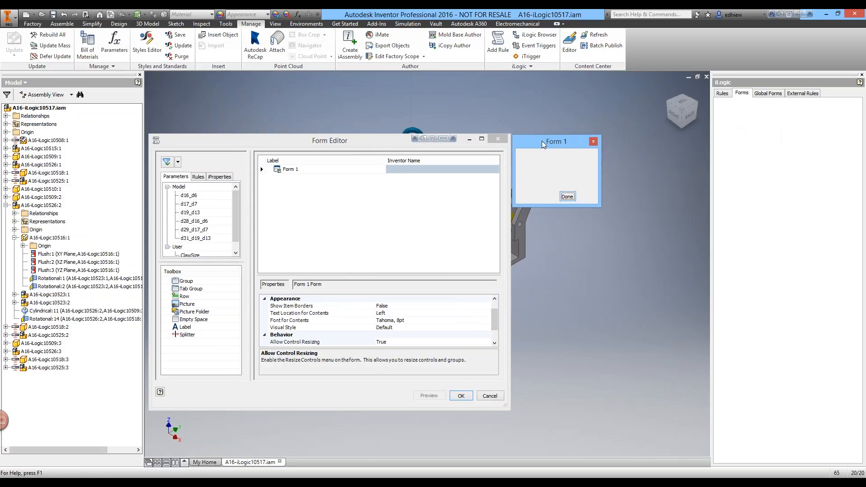
Rename the form to Claw Configurator.
click(252, 185)
double_click(305, 169)
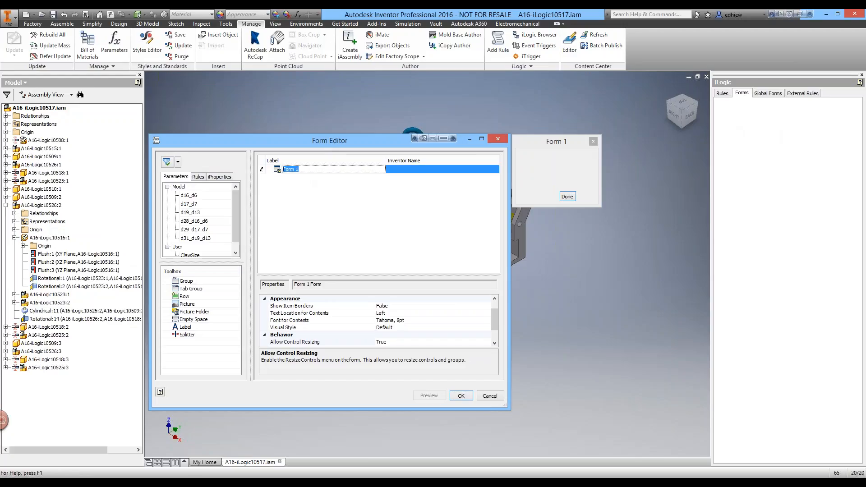
text(Claw COnfigurator)
click(302, 170)
key(BackSpace)
text(or)
Add a picture to the Claw Configurator form and load Claw.PNG as its image.
drag(236, 211, 233, 222)
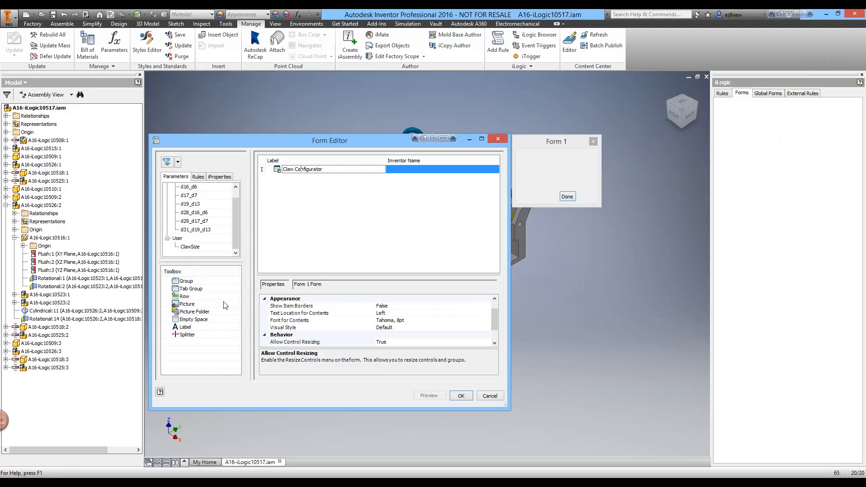
drag(187, 305, 271, 170)
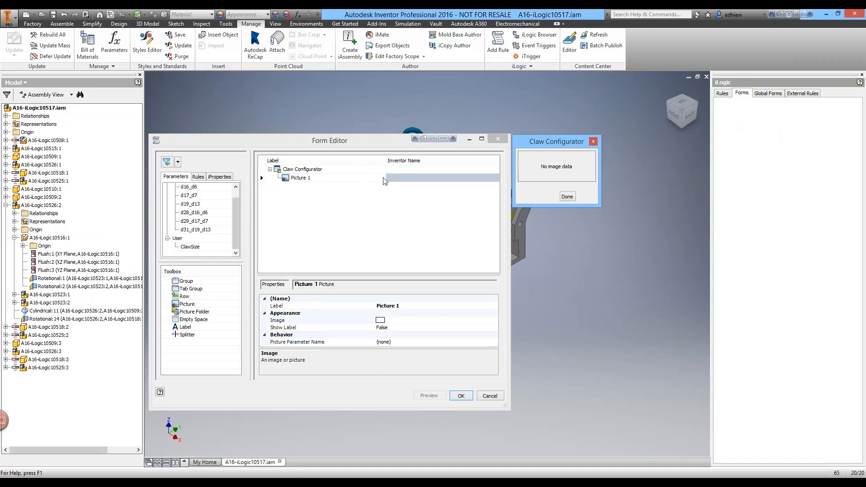
click(448, 320)
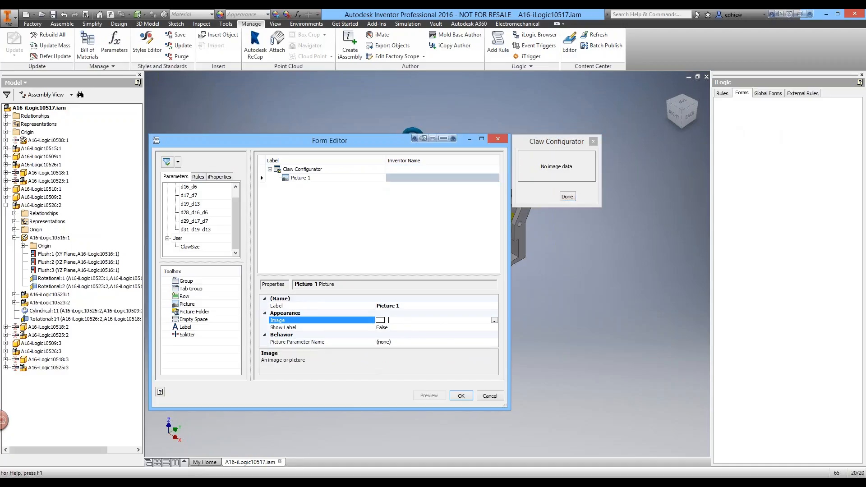
click(495, 321)
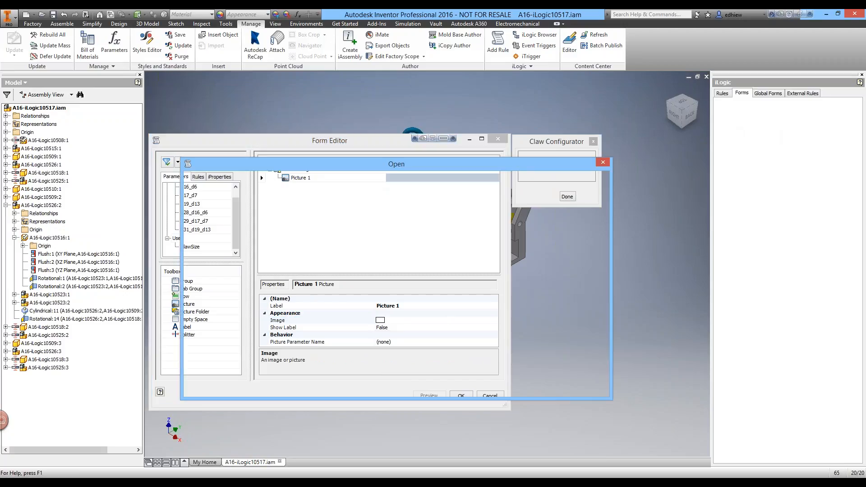
click(343, 224)
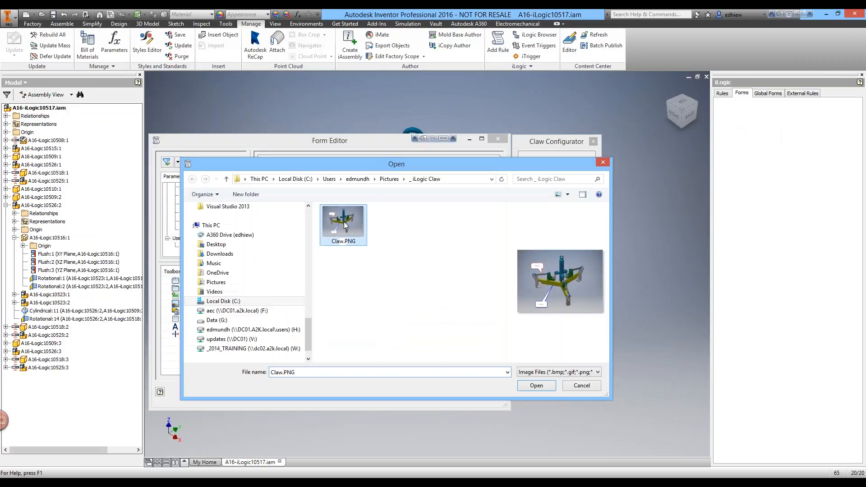
click(536, 386)
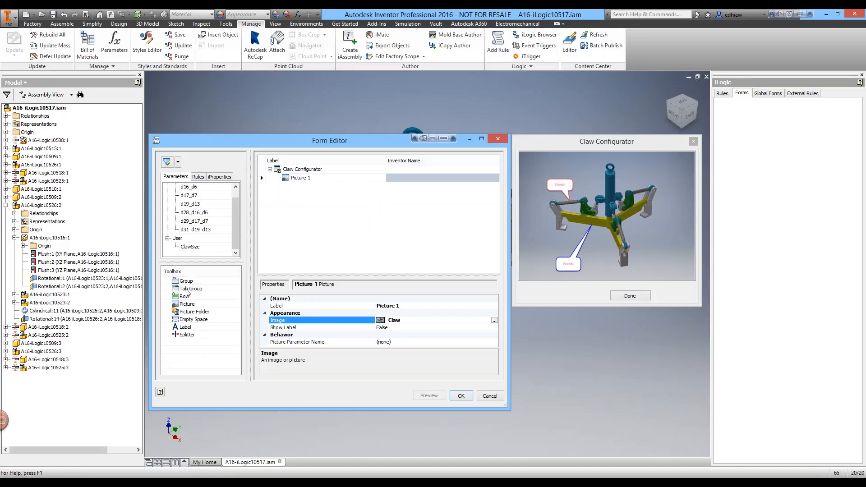
Add the ClawSize user parameter to the form below the picture and save the form.
drag(191, 247, 260, 177)
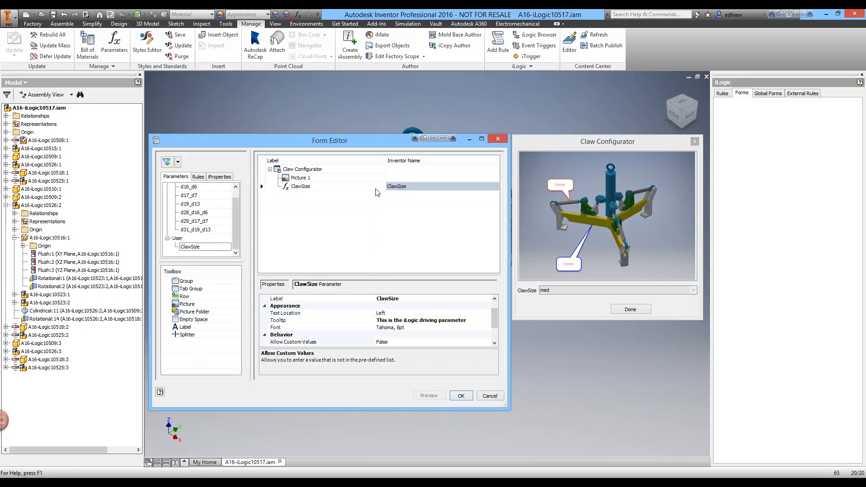
click(547, 146)
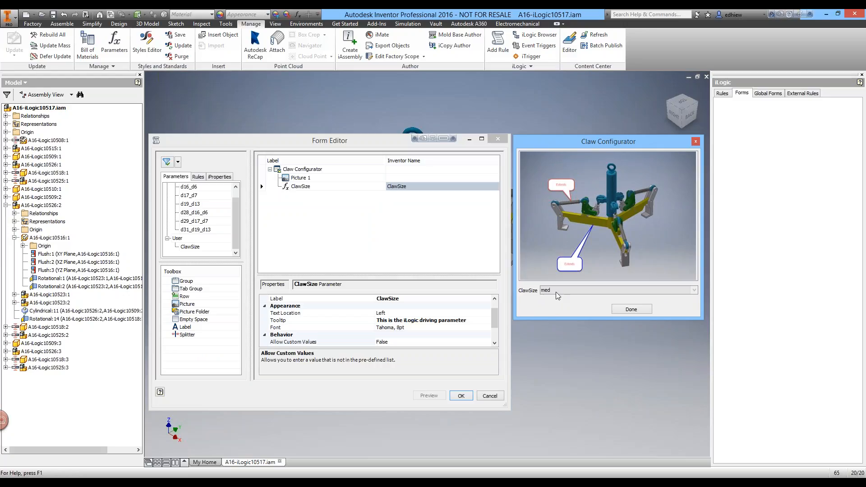
click(462, 396)
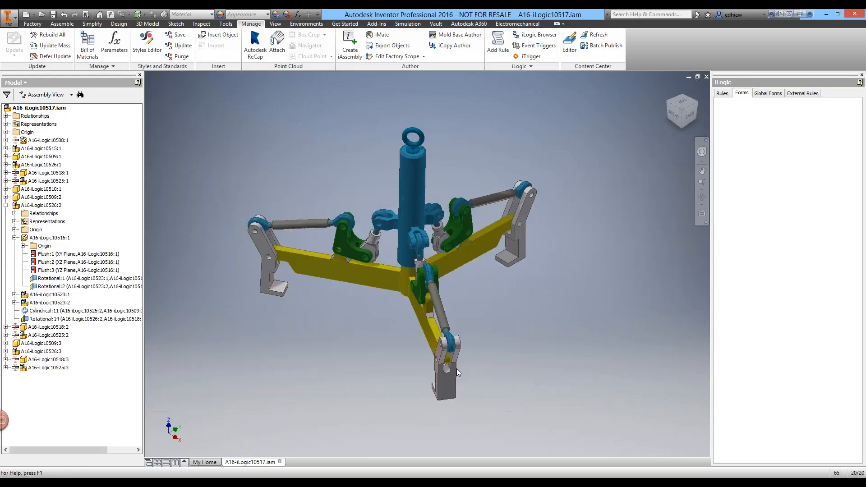
click(722, 93)
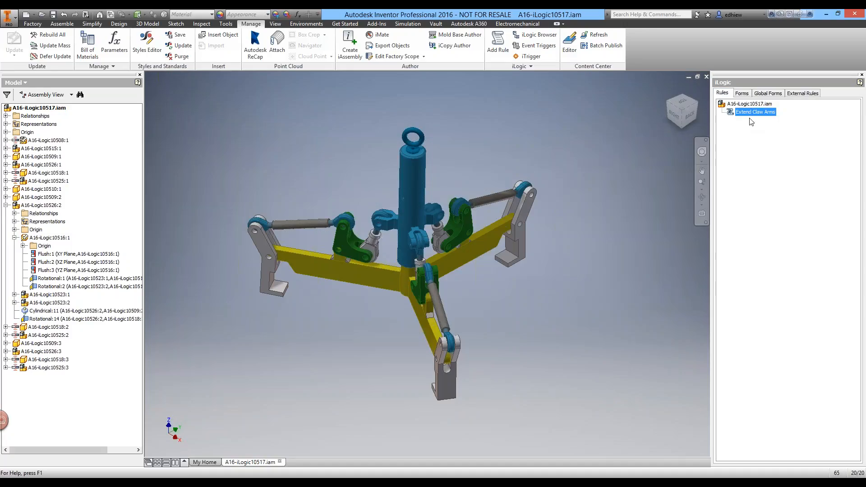
click(741, 93)
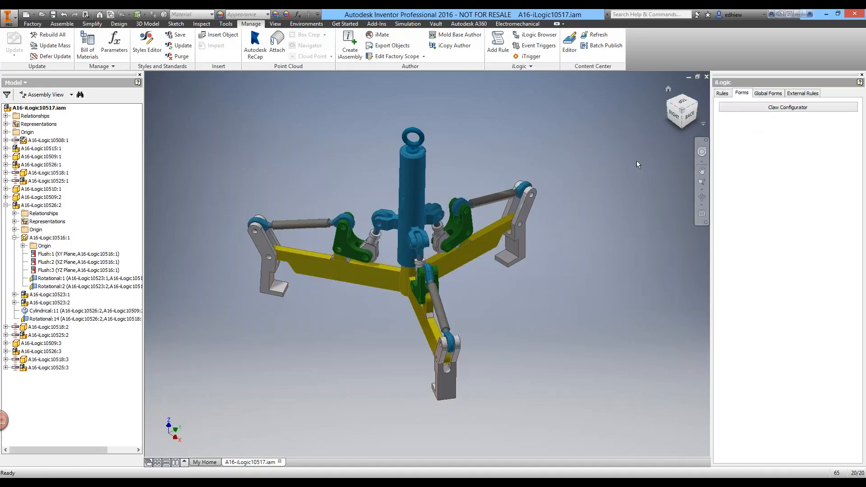
Edit the Extend Claw Arms rule and add Component.Color("A16-iLogic10505:1") = "Yellow" at the end of the sml case.
click(726, 94)
click(730, 114)
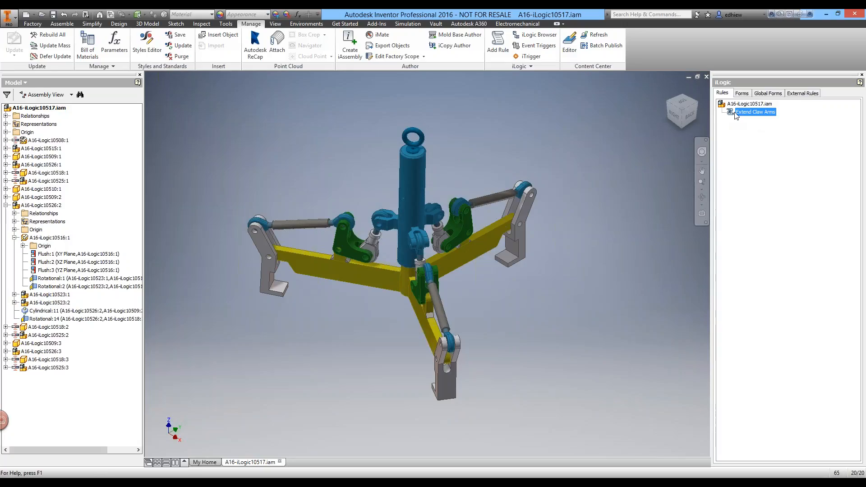
right_click(735, 114)
click(756, 129)
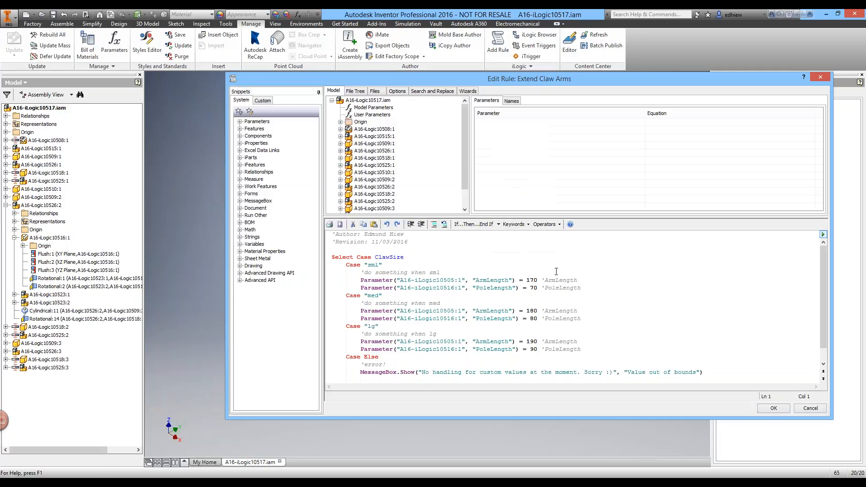
click(582, 286)
key(alt+Tab)
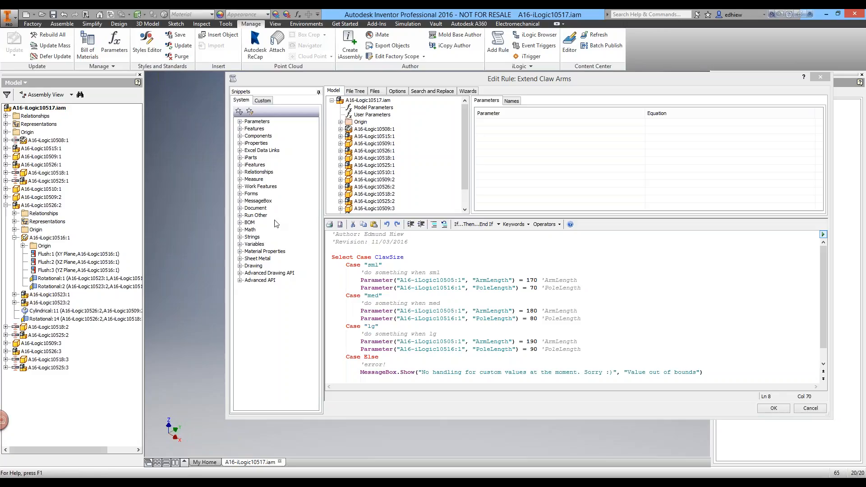
click(592, 285)
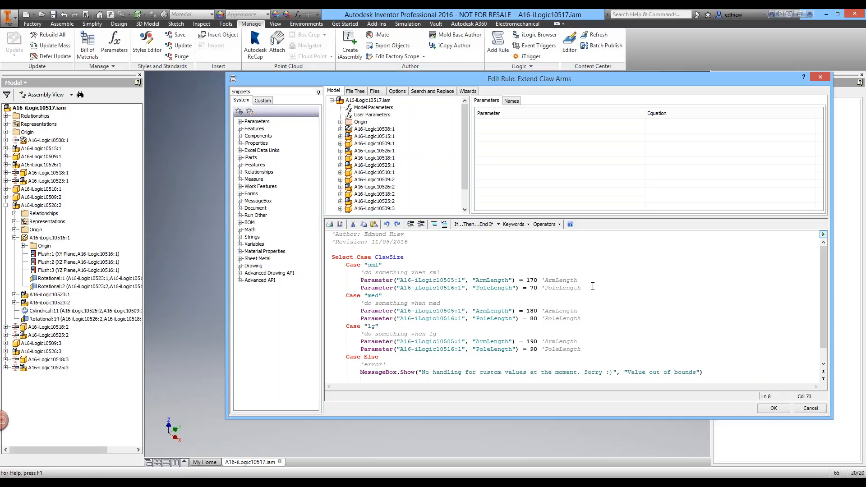
key(Return)
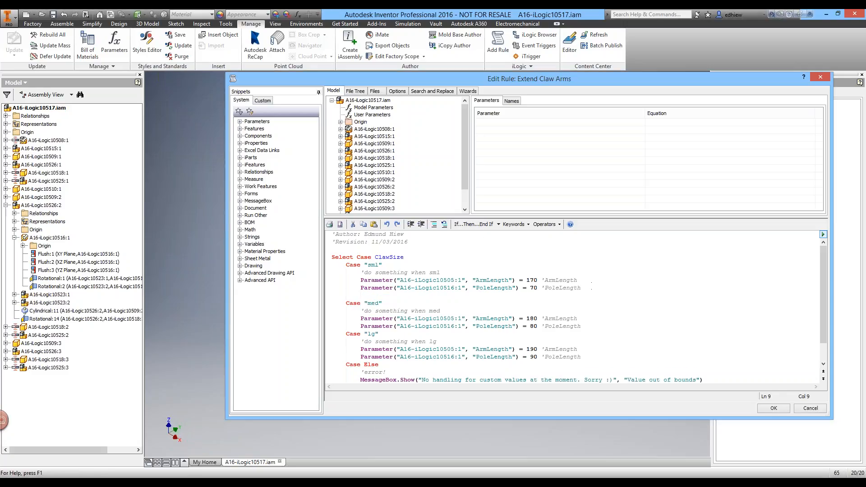
click(240, 136)
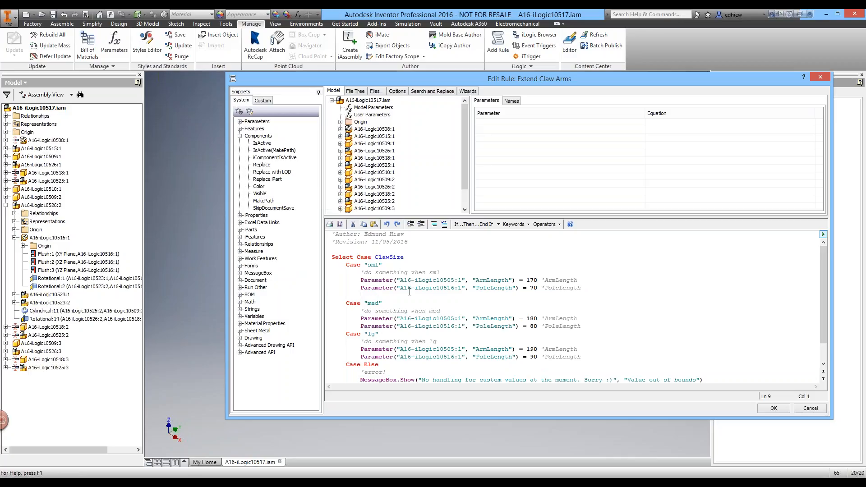
text(Component.Color("A16-iLogic10505:1") = "Yellow")
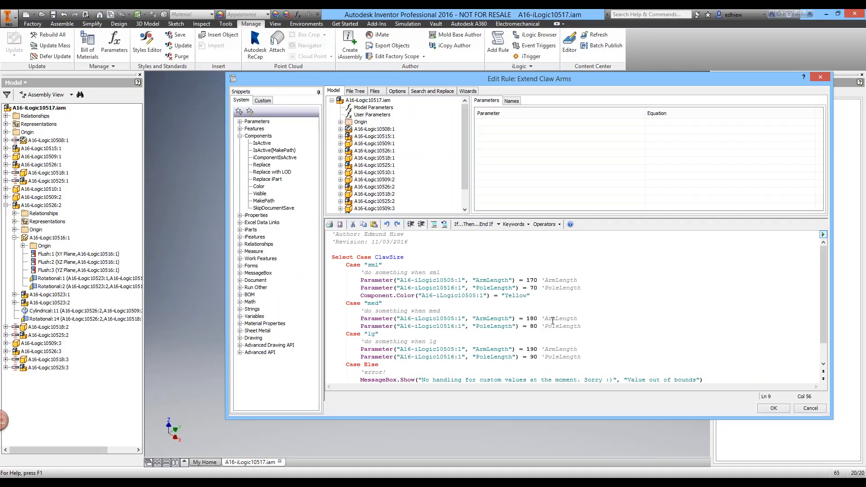
Add the same Component.Color line for A16-iLogic10505:1 to the med case with the colour "Red".
click(588, 326)
key(Return)
key(Return)
key(BackSpace)
key(BackSpace)
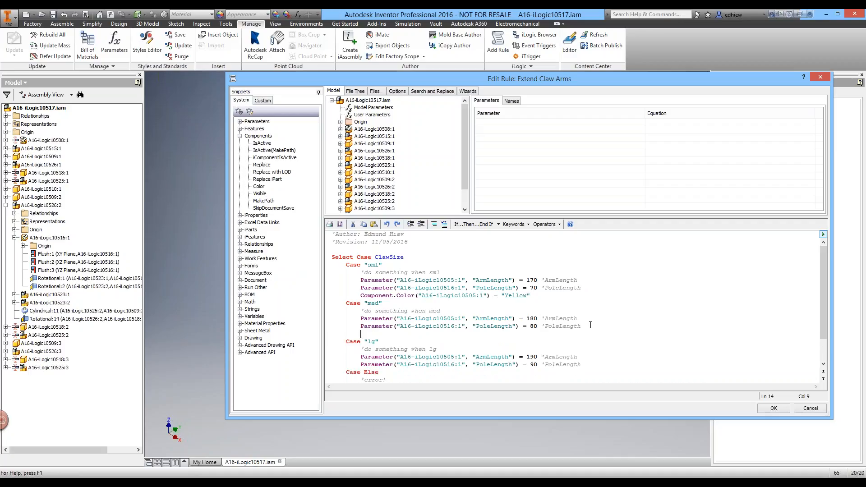
key(Return)
text(Component.Color("A16-iLogic10505:1") = "Yellow")
double_click(515, 334)
text(Red)
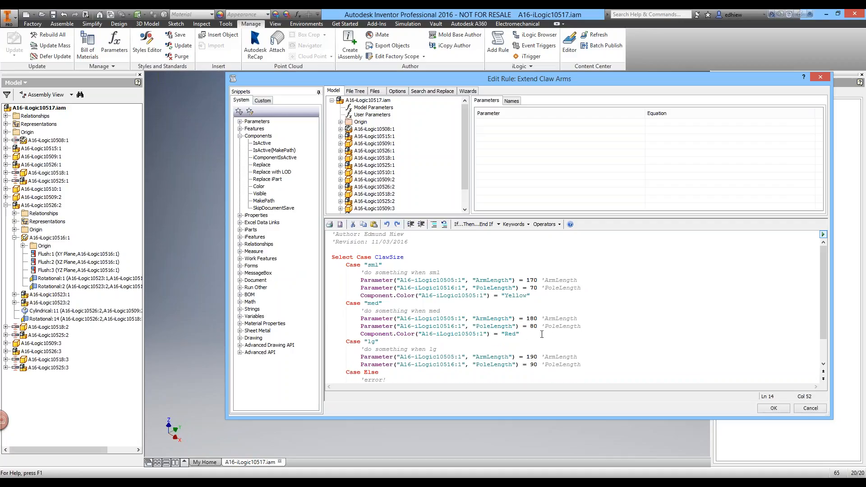
Add the Component.Color line for A16-iLogic10505:1 to the lg case with the colour "Blue", then save the rule.
click(592, 364)
key(Return)
text(Component.Color("A16-iLogic10505:1") = "Yellow")
double_click(526, 374)
text(Blue)
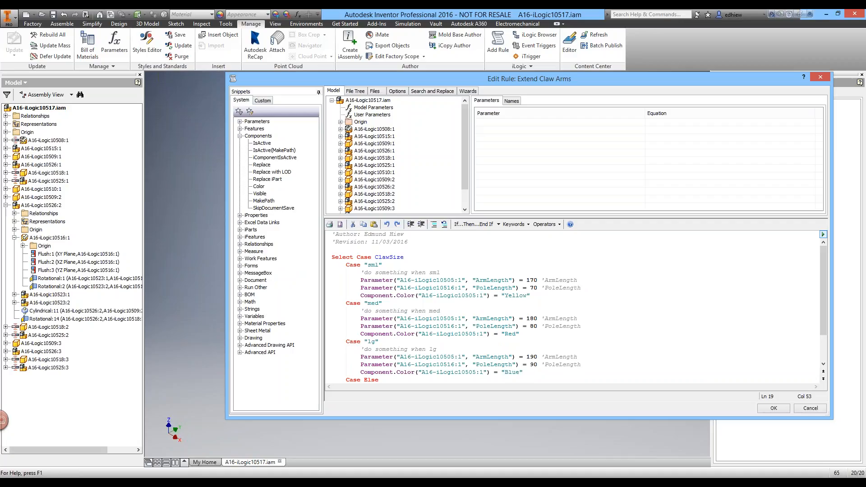
click(598, 323)
scroll(655, 352, down, 1)
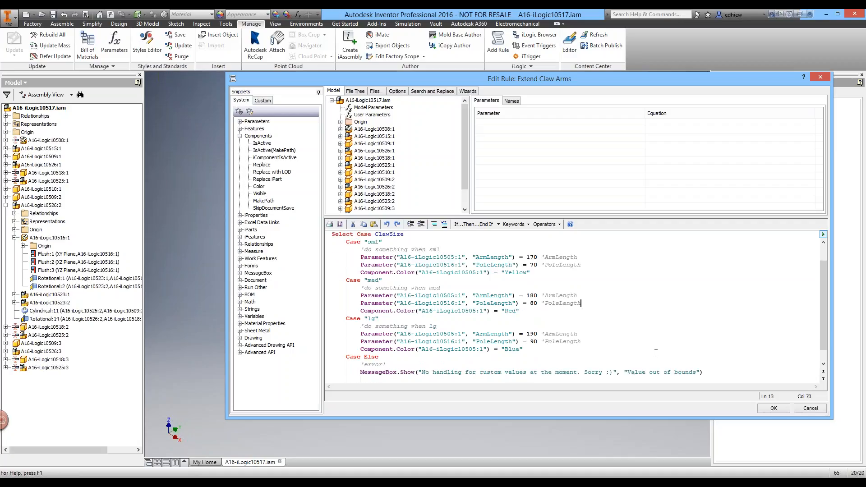
click(773, 408)
click(748, 112)
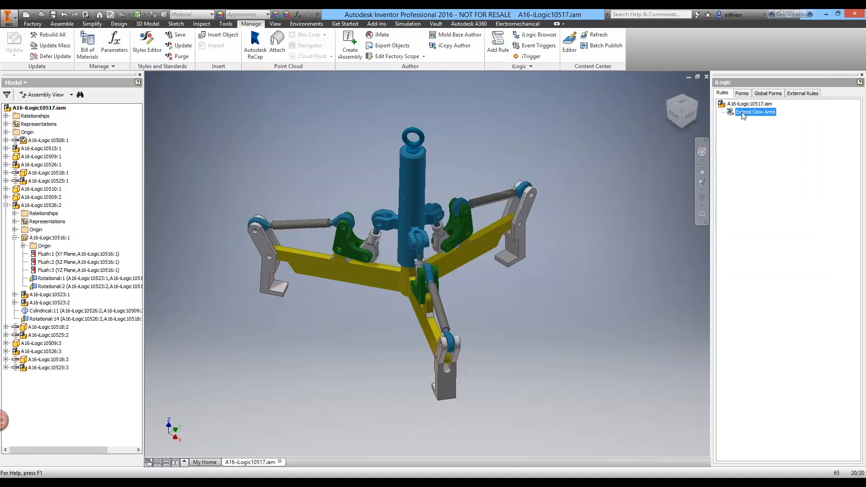
Open the Claw Configurator form, switch the display to Clean Screen and move the form clear of the claw model.
click(745, 93)
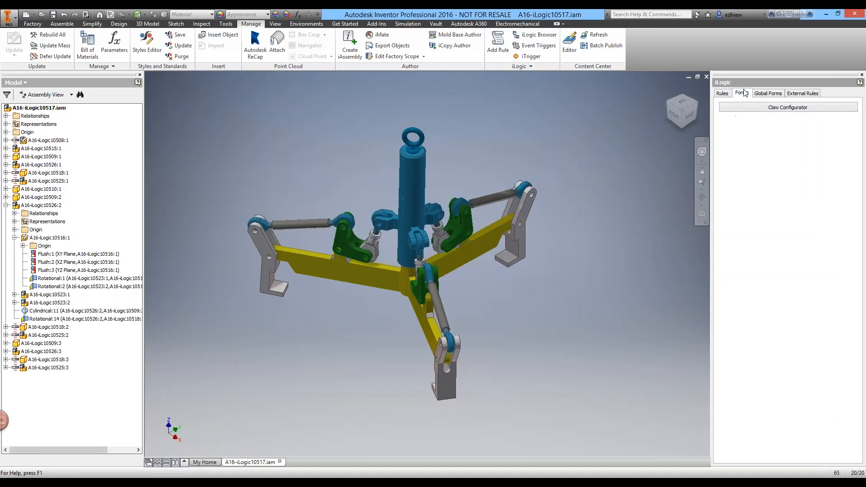
click(762, 108)
drag(392, 163, 208, 91)
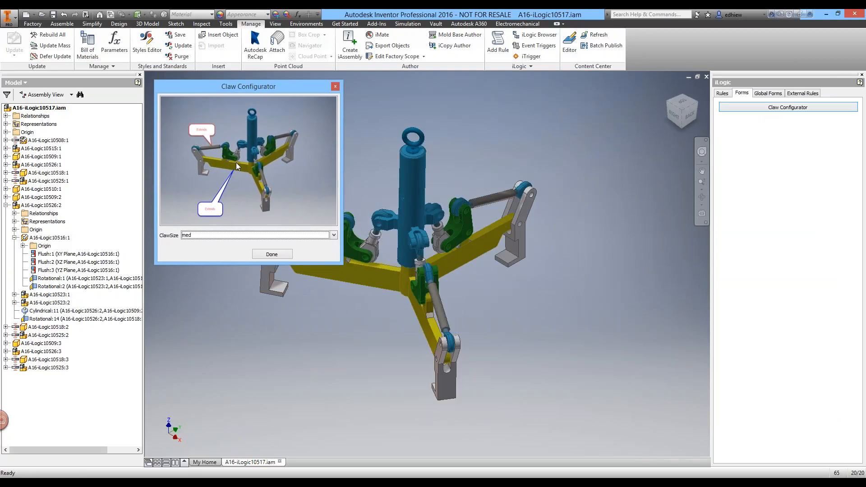
click(276, 24)
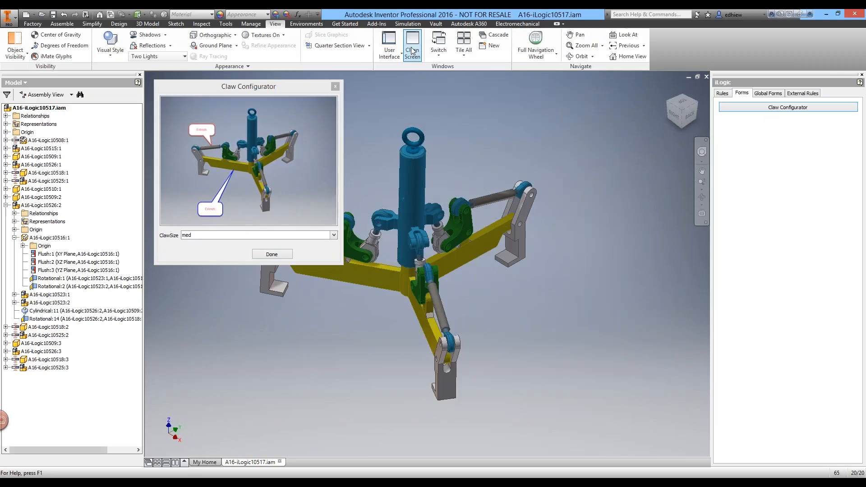
click(412, 51)
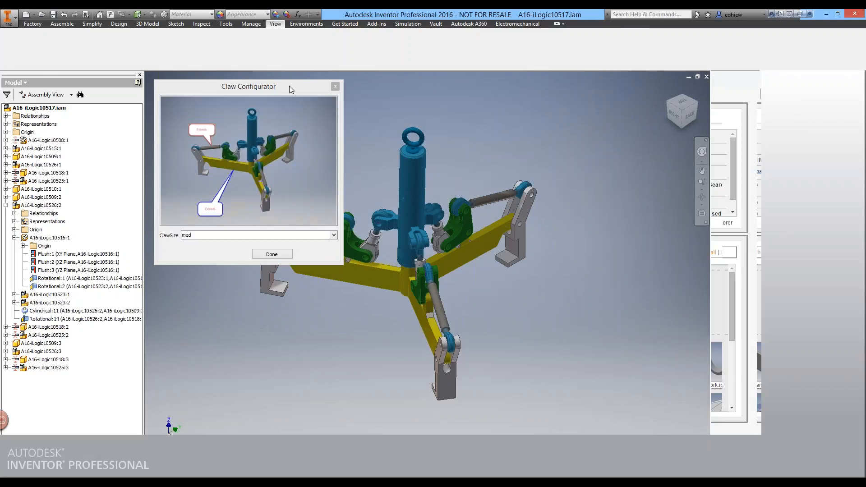
drag(289, 85, 182, 60)
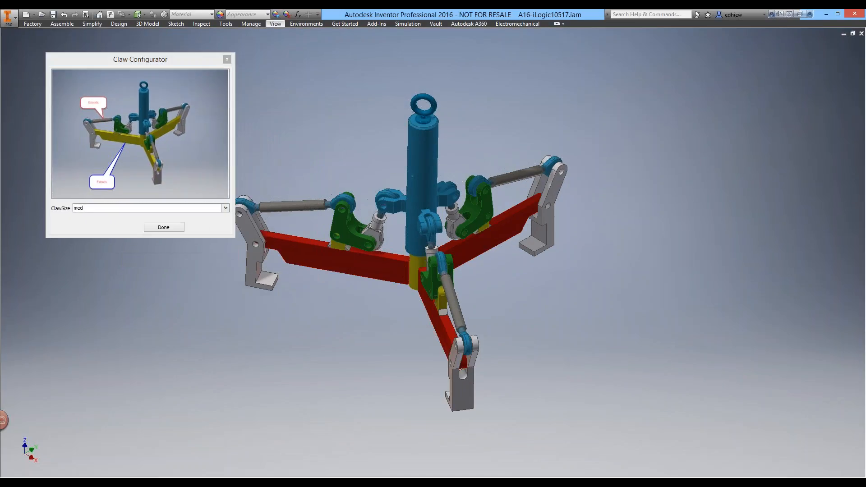
Test the Claw Configurator form by switching ClawSize between lg, med and sml, finishing on med.
click(181, 208)
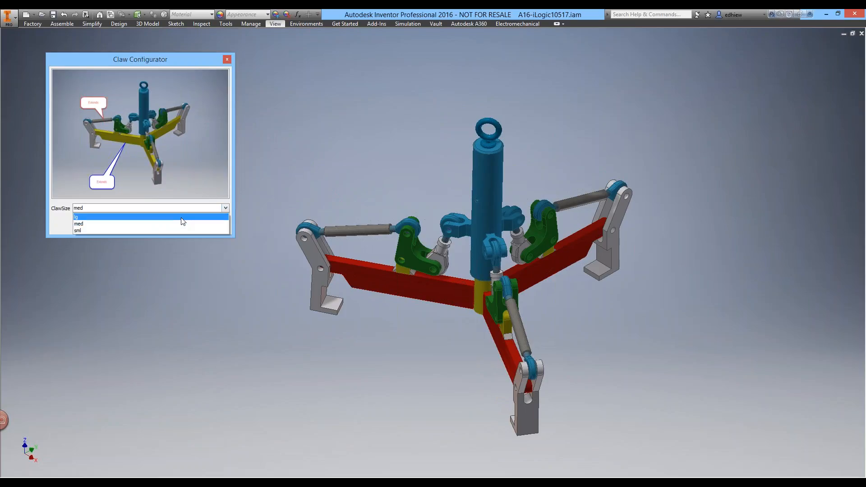
click(180, 217)
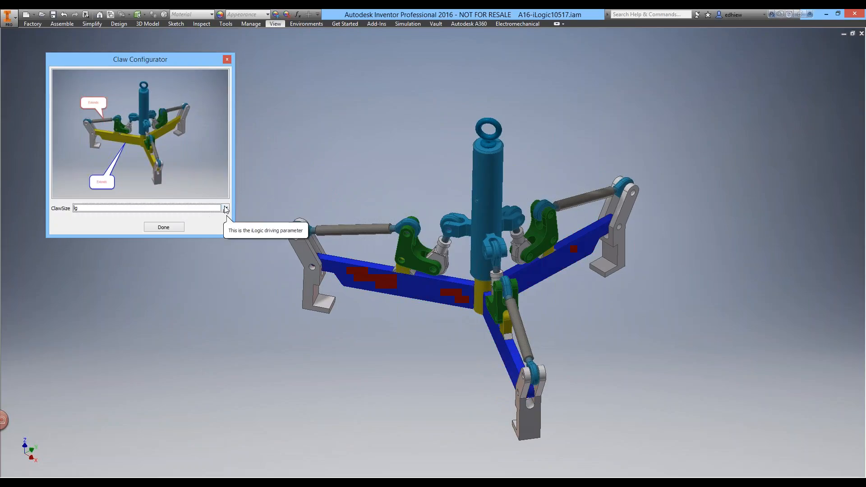
click(225, 208)
click(201, 223)
click(225, 207)
click(186, 228)
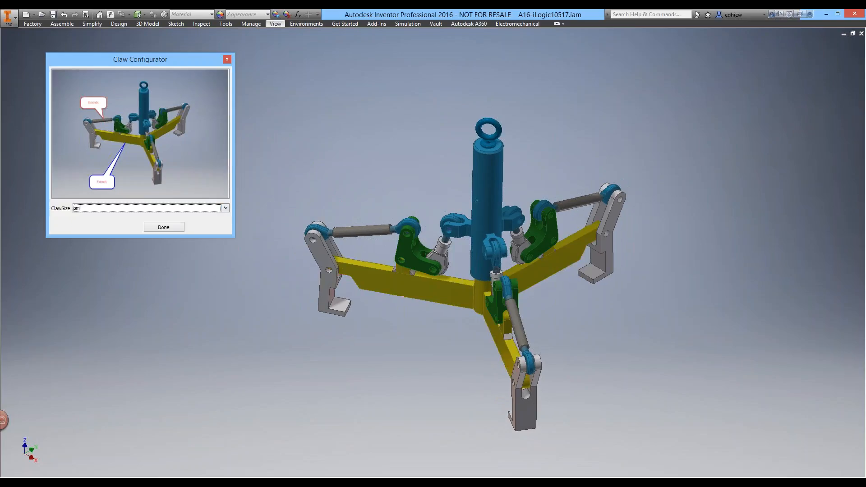
click(225, 207)
click(199, 217)
click(225, 207)
click(195, 222)
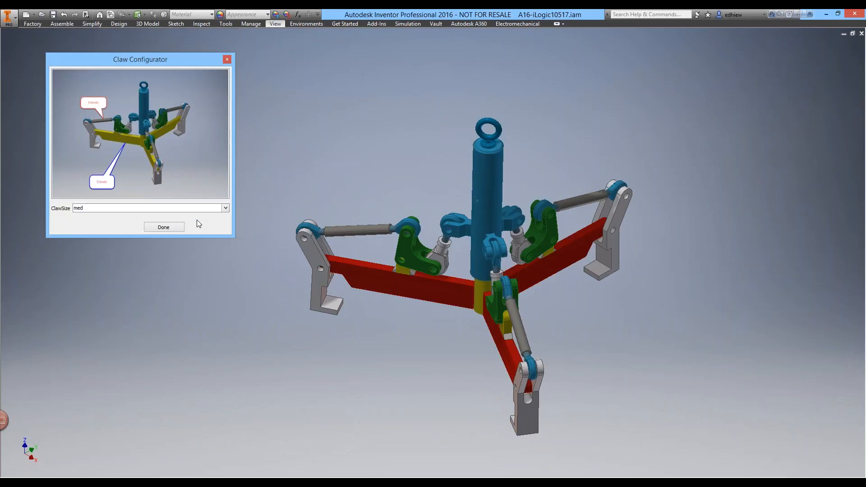
click(225, 208)
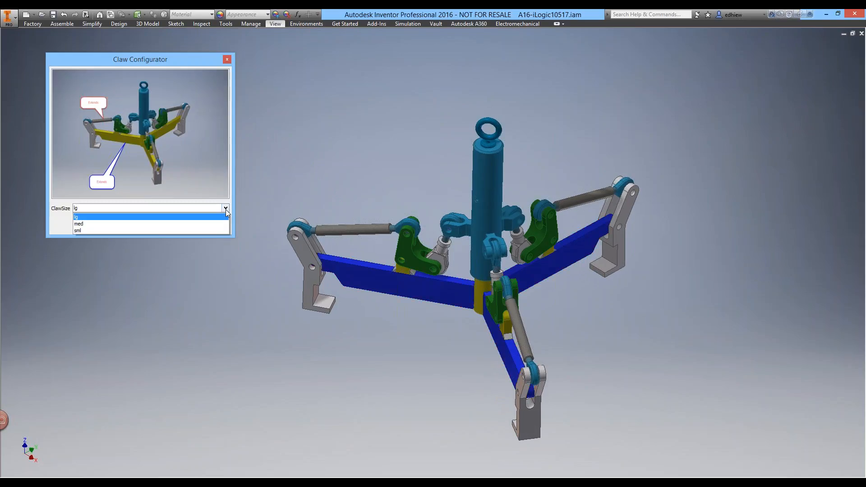
click(203, 223)
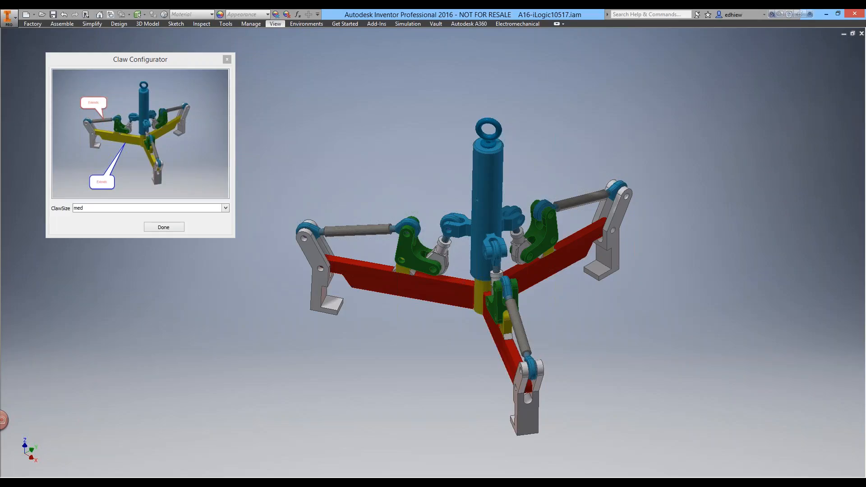
Switch to the running PowerPoint slide show and advance from the Task slide to the contact slide.
mouse_move(595, 477)
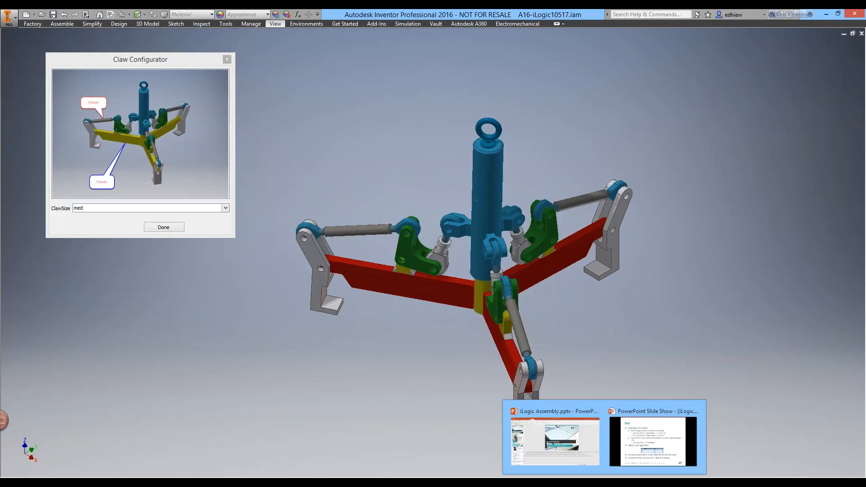
click(629, 437)
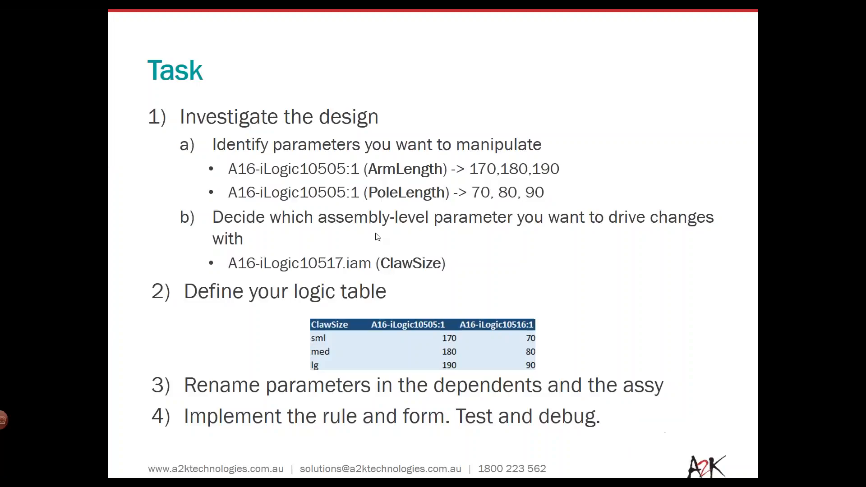
click(296, 148)
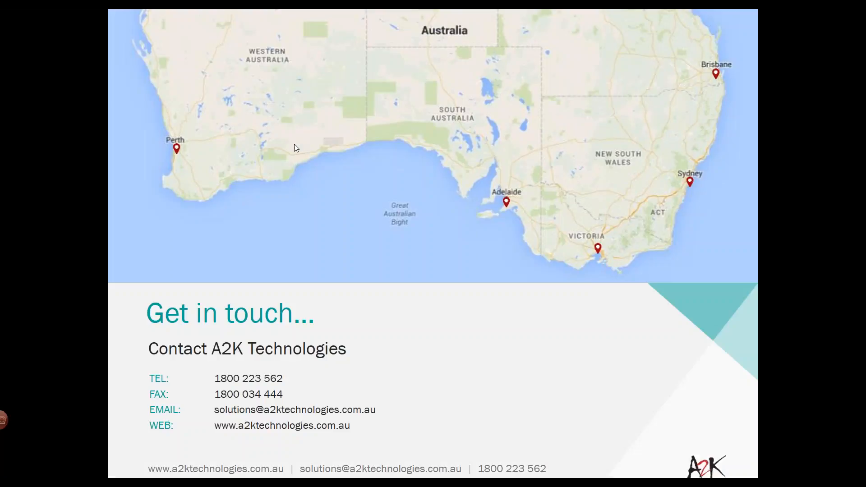